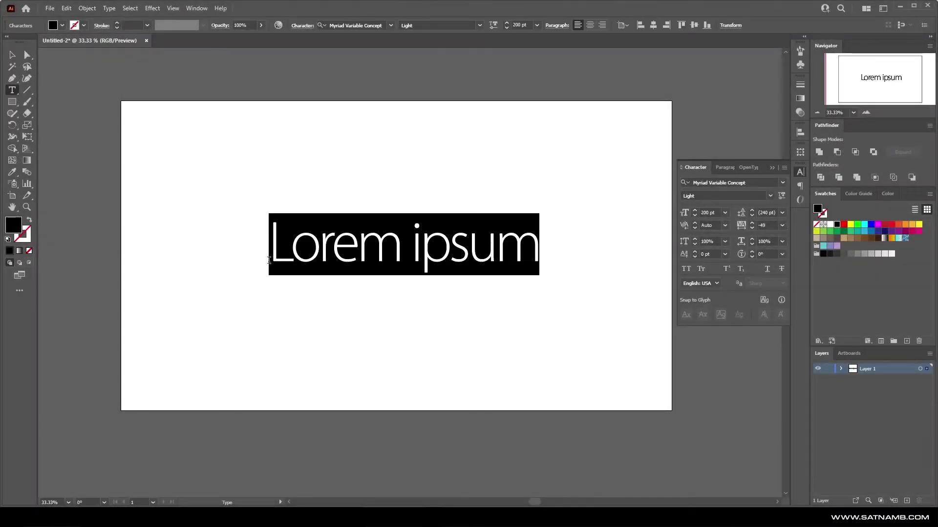
- Replace the placeholder with 'DirtY2K', correcting the ending and capitalising the D
type("dirt")
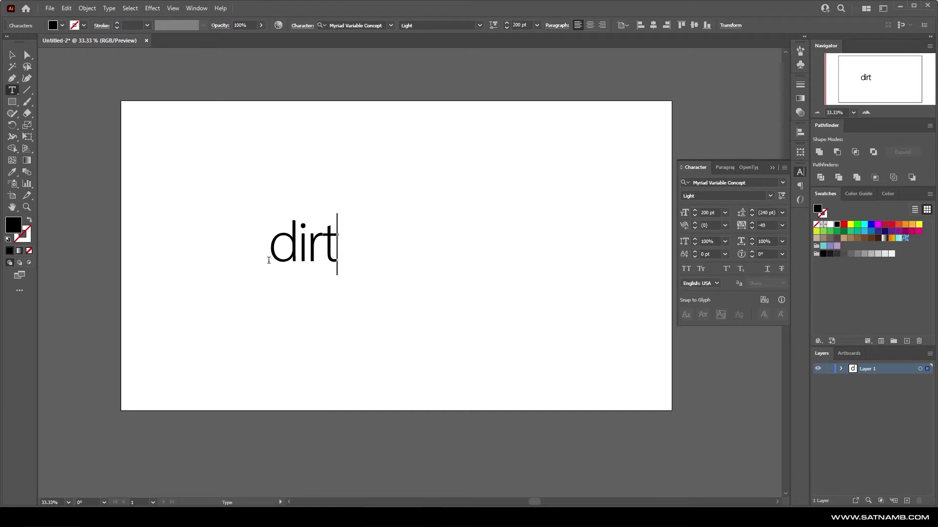
type("y")
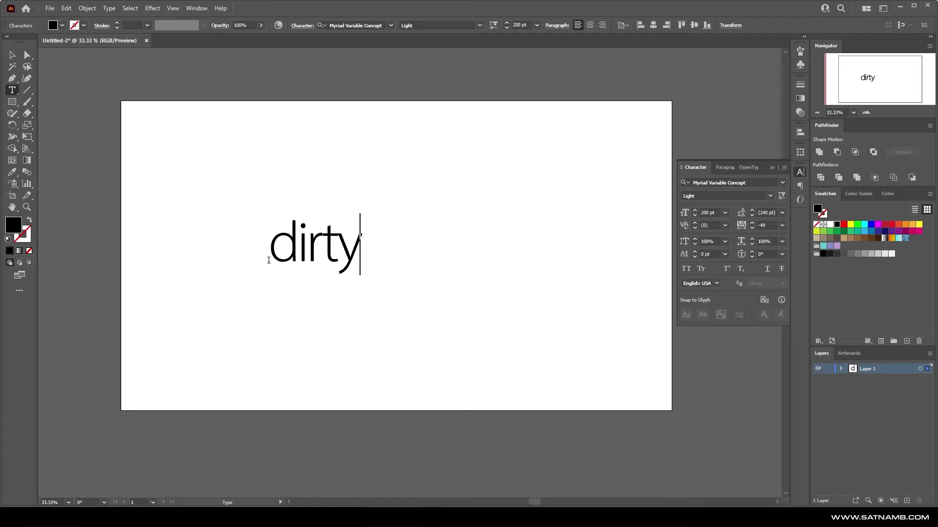
key("BackSpace")
type("Y2K")
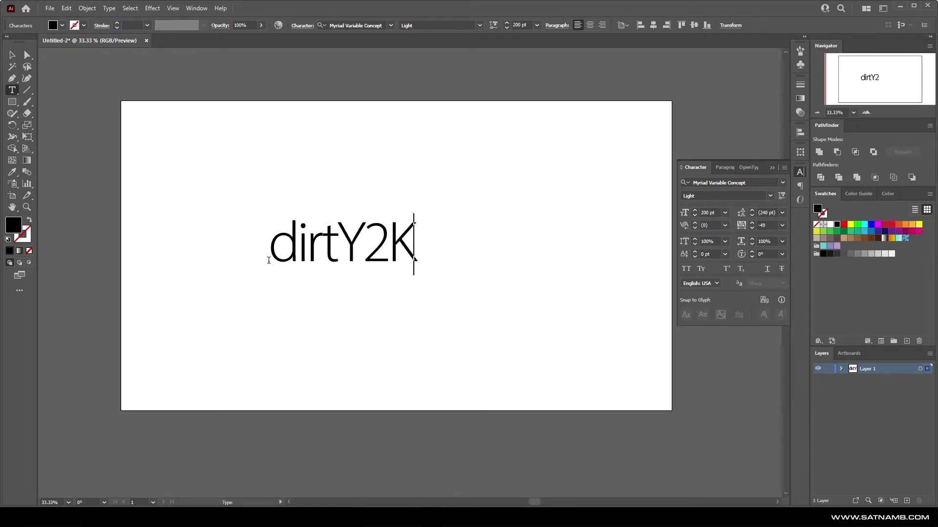
left_click_drag(296, 250, 266, 249)
type("D")
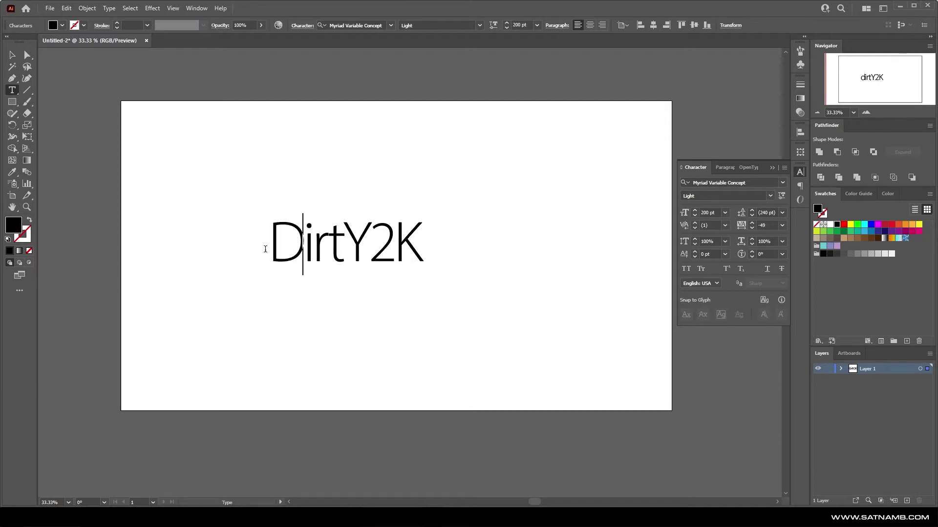
key("Escape")
- Apply the VDL ロゴJrブラック BK font to the lettering
double_click(266, 249)
left_click(370, 24)
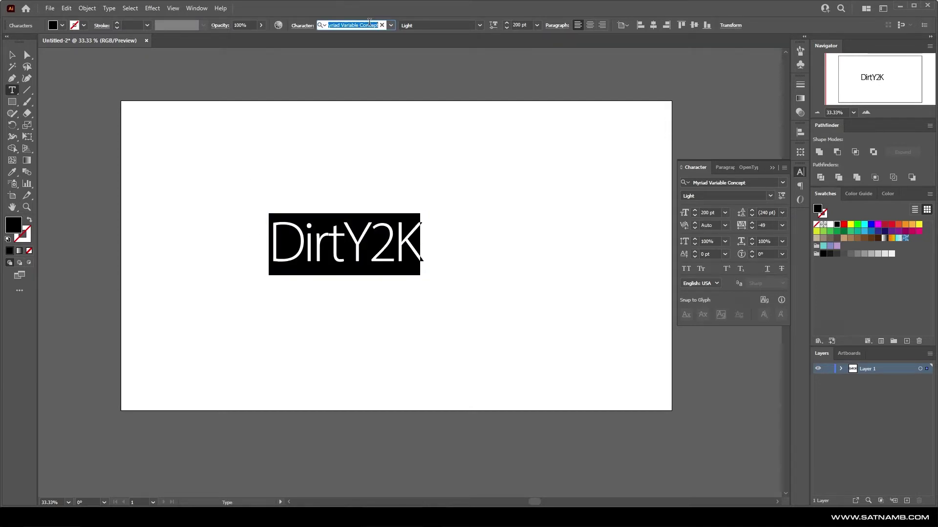
type("VD")
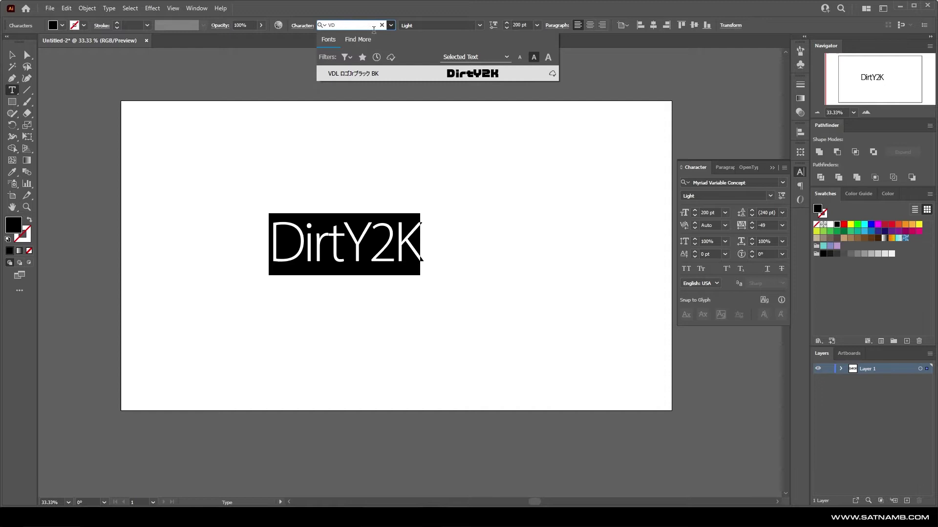
left_click(364, 74)
left_click(454, 236)
scroll(453, 236, "up", 1)
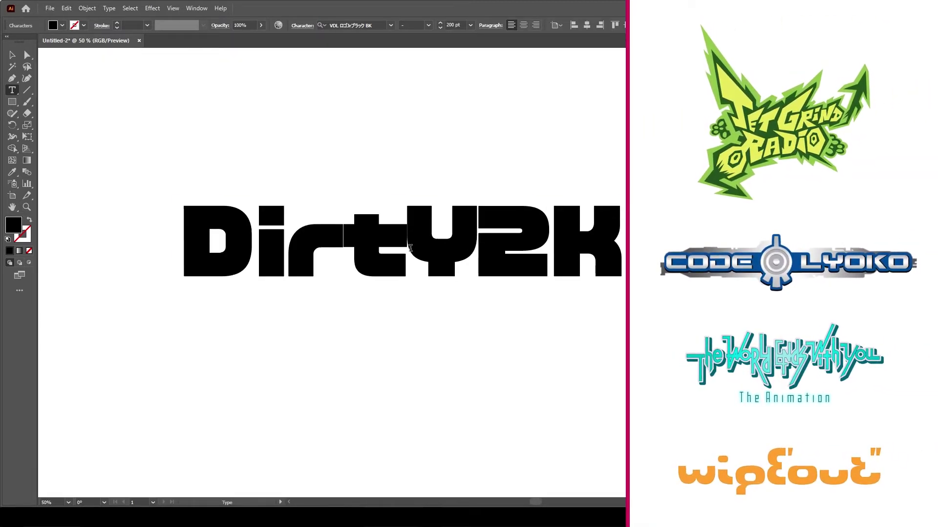
- Retype the middle letters as capitals 'IRT' so the word reads DIRTY2K
left_click_drag(410, 248, 254, 244)
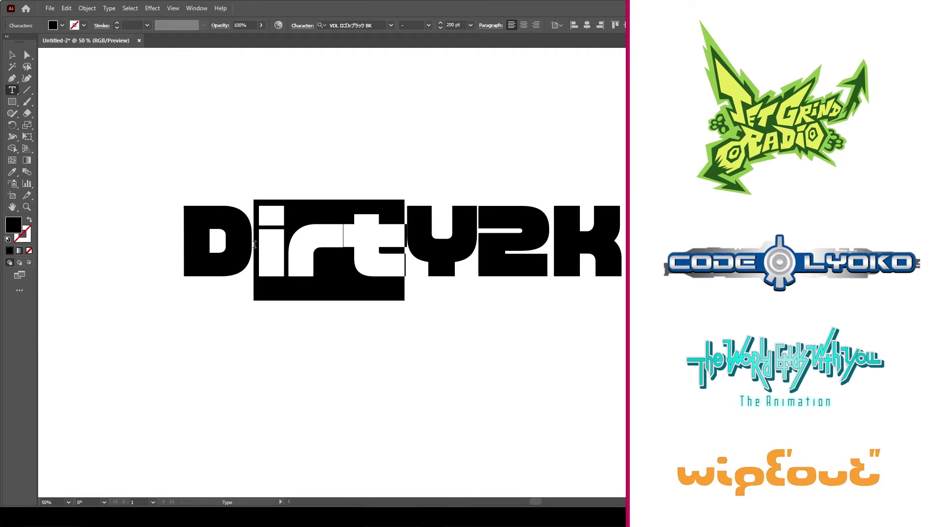
type("ir")
key("BackSpace")
key("BackSpace")
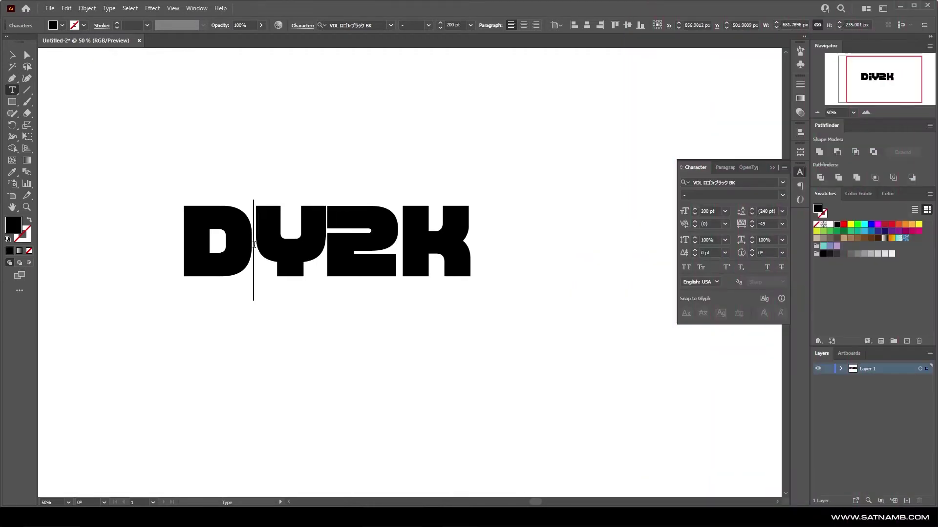
type("IRT")
scroll(255, 249, "down", 2)
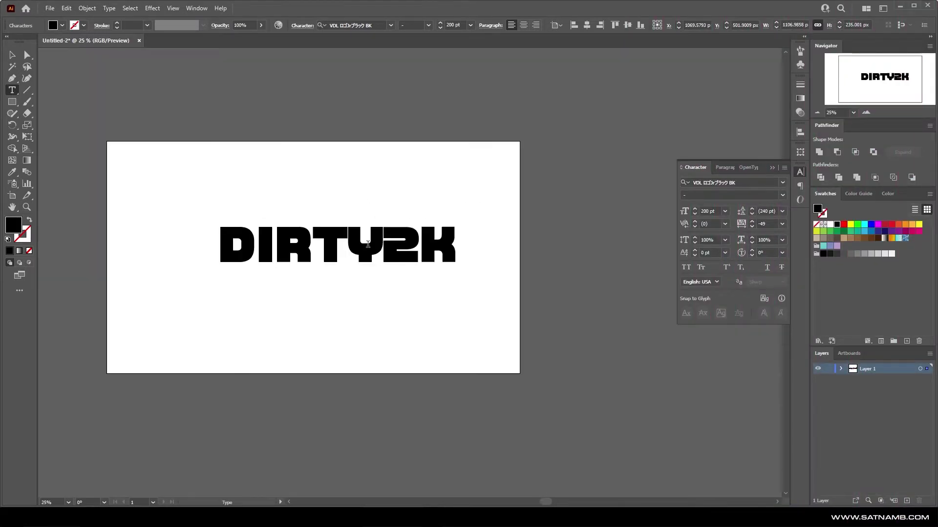
scroll(325, 238, "up", 1)
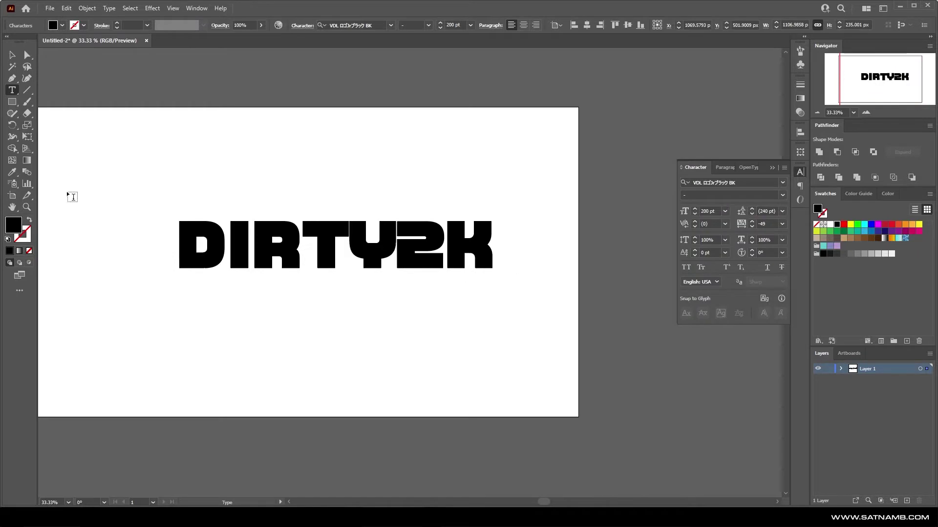
- Centre DIRTY2K horizontally and vertically on the artboard
key("Escape")
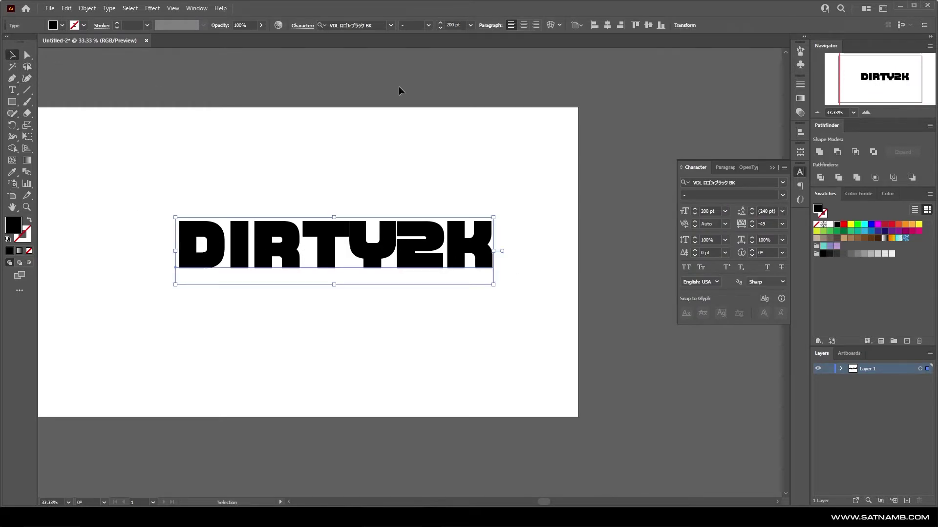
left_click(608, 25)
left_click(648, 24)
scroll(511, 208, "left", 2)
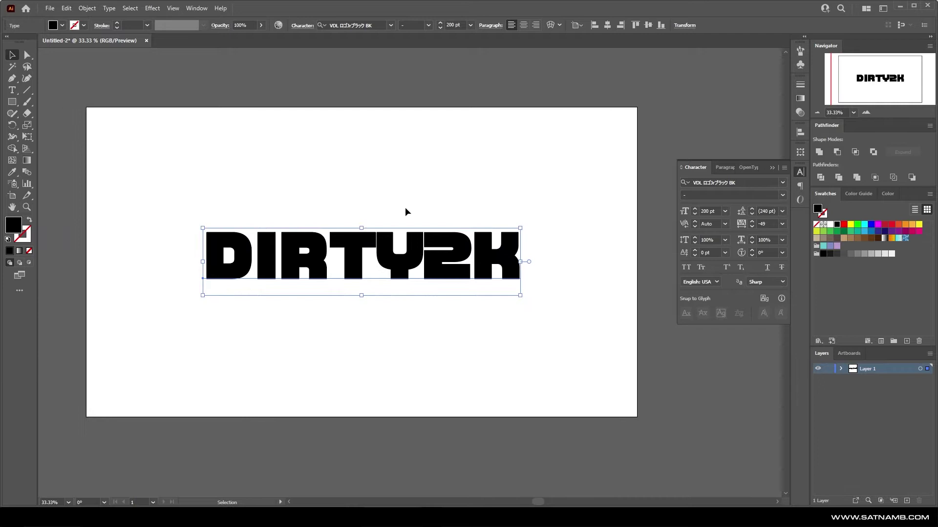
left_click(246, 157)
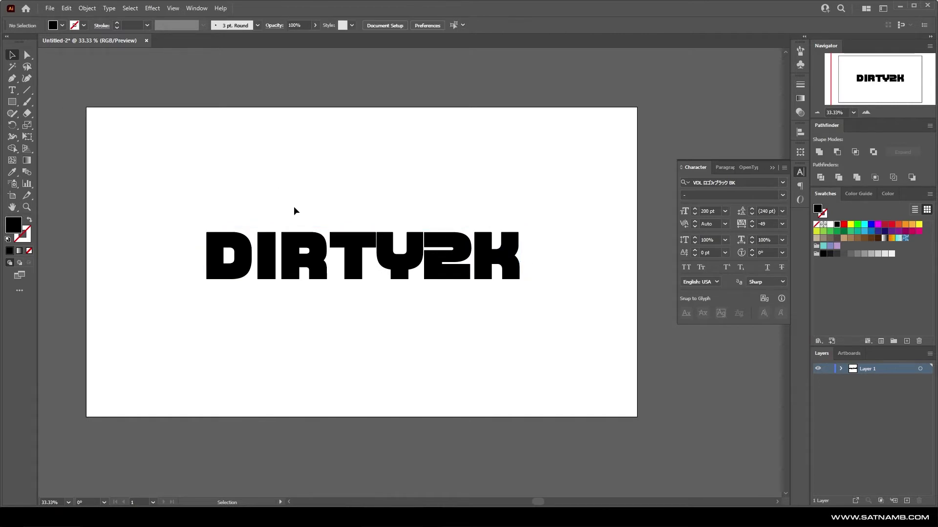
- Set the DIRTY2K tracking to -20 in the Character panel
left_click(314, 253)
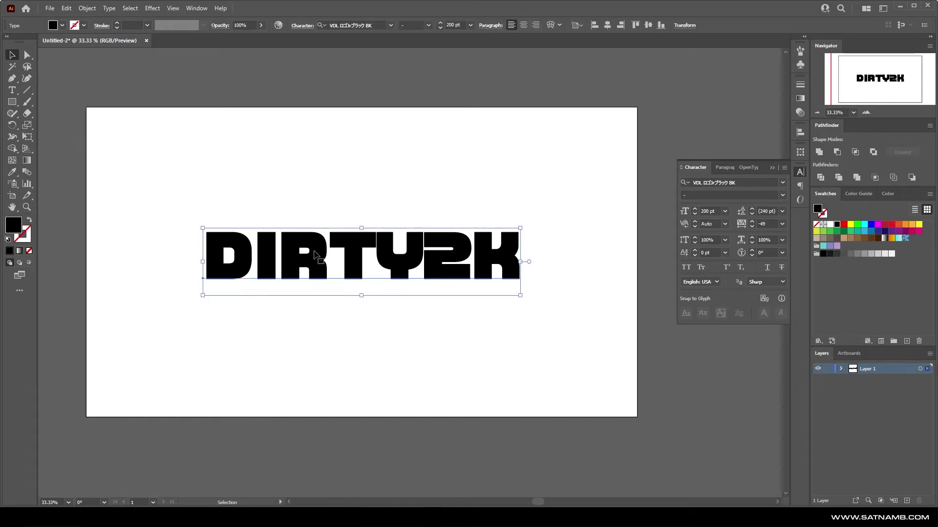
left_click(768, 225)
scroll(768, 224, "up", 9)
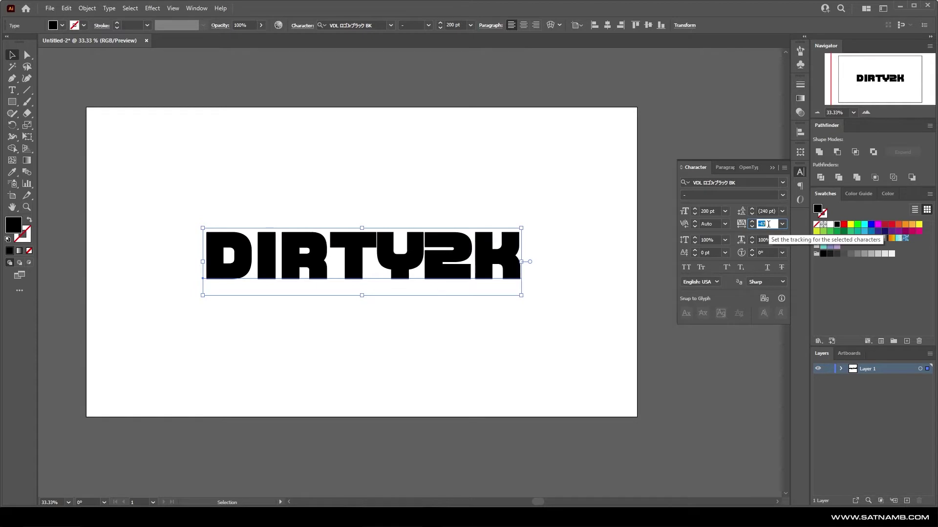
left_click_drag(768, 223, 737, 224)
type("-2")
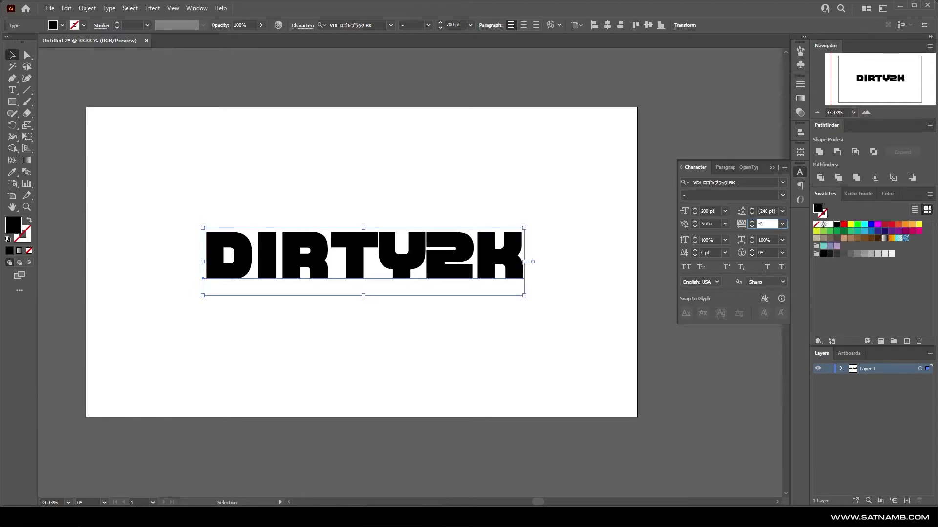
type("0")
key("Return")
- Tighten the tracking of the letters DIR
key("ctrl+shift+a")
key("t")
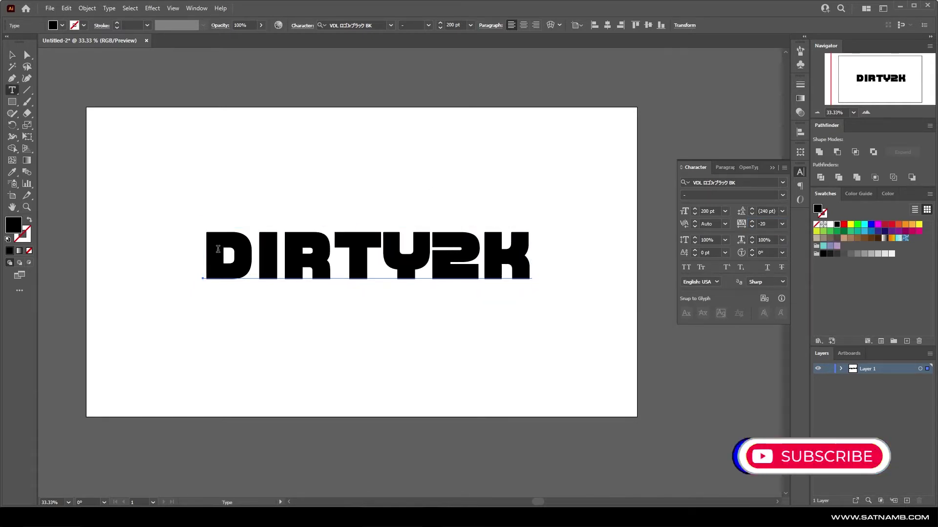
left_click_drag(218, 249, 331, 244)
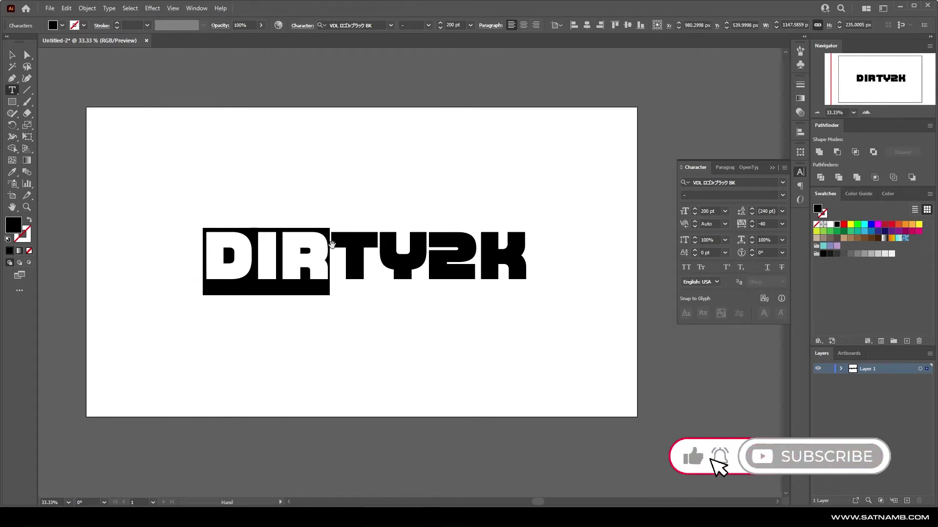
key("alt+Left")
left_click(363, 255)
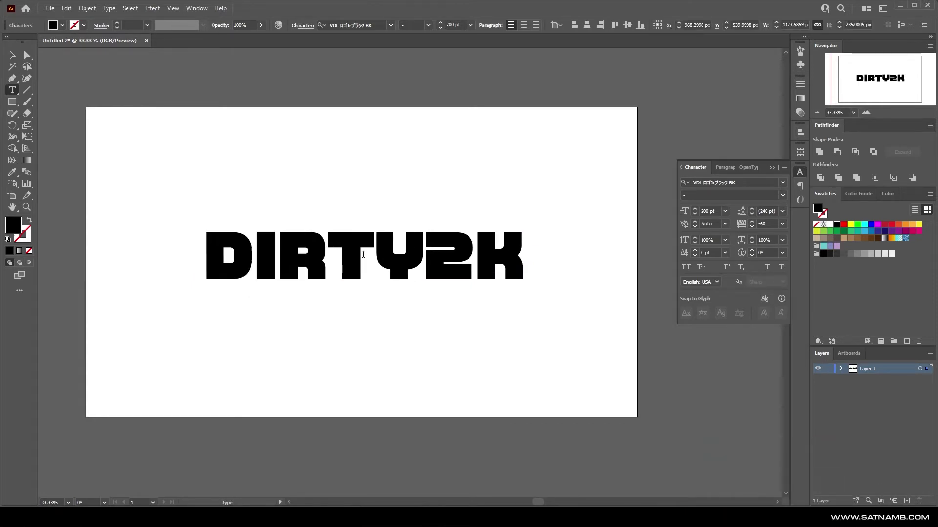
- Tighten the kerning between D and I, zooming in to check it
left_click_drag(332, 253, 410, 250)
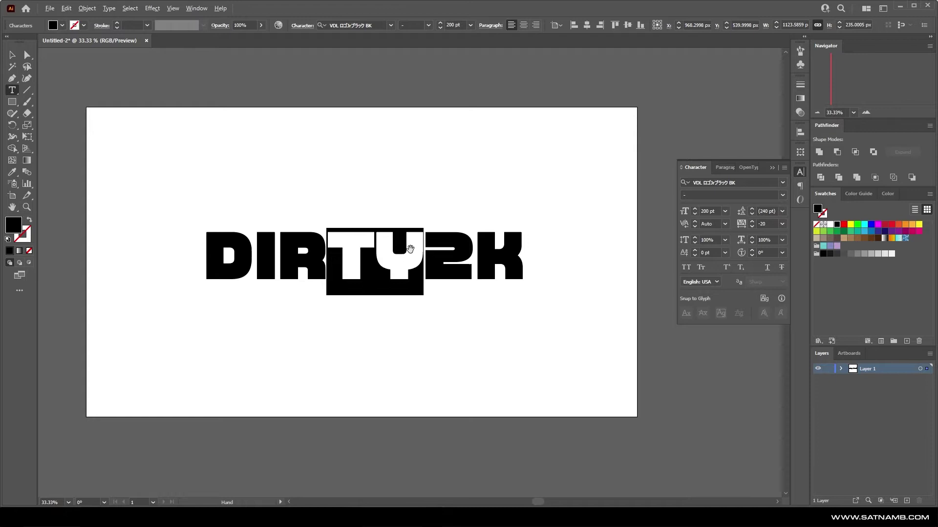
key("ctrl+shift+a")
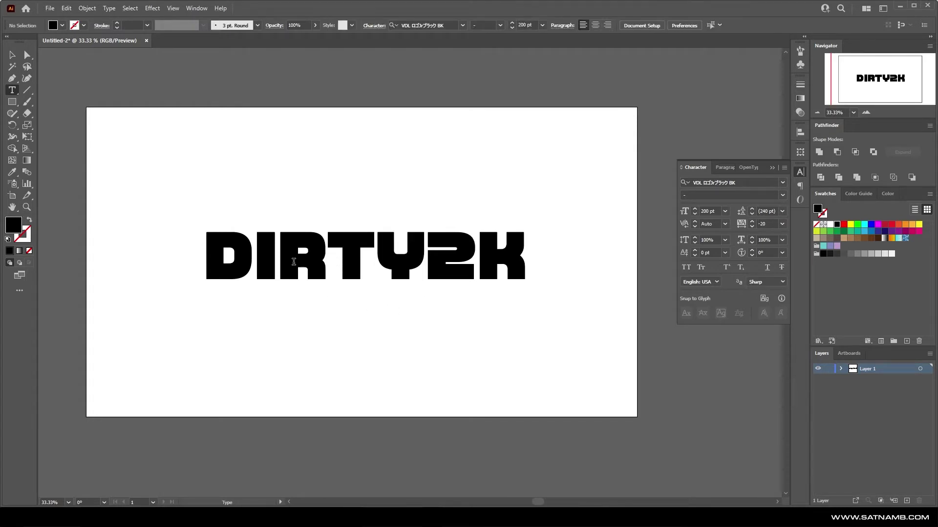
left_click(246, 253)
key("alt+Left")
key("alt+Left")
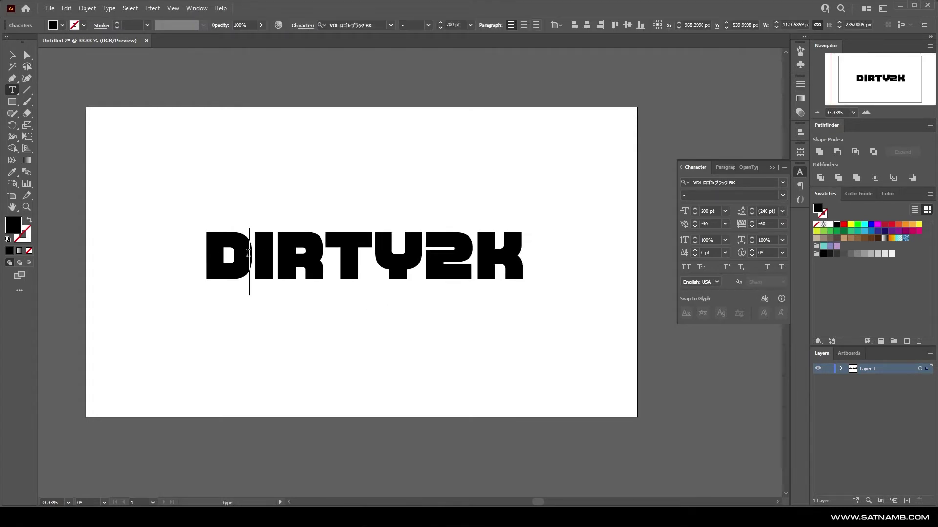
key("ctrl+plus")
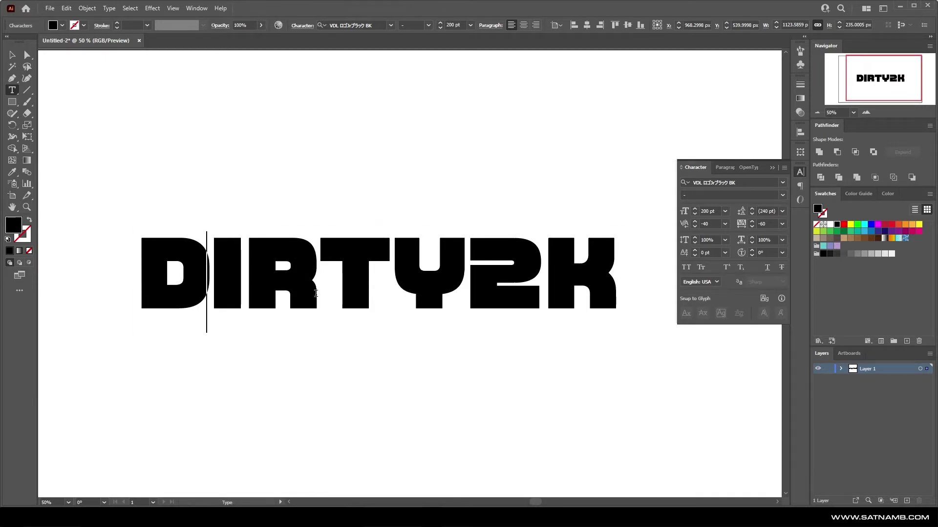
key("Escape")
- Convert the DIRTY2K text into outlined shapes
left_click(414, 119)
key("ctrl+minus")
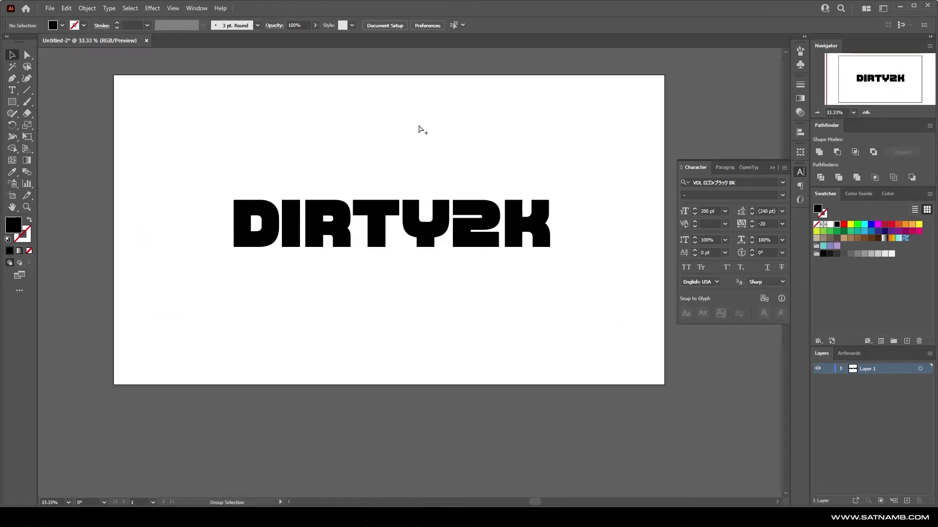
key("ctrl+plus")
left_click(438, 231)
left_click(88, 8)
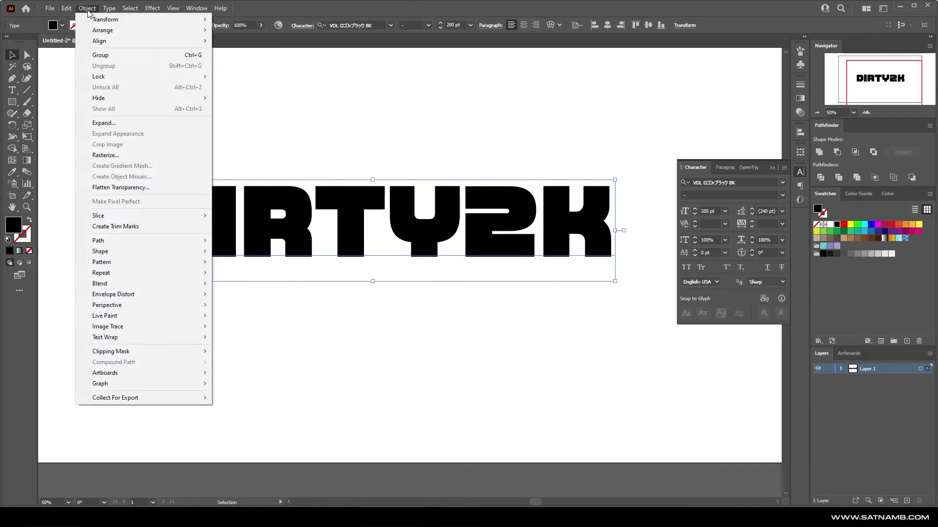
left_click(111, 126)
left_click(445, 314)
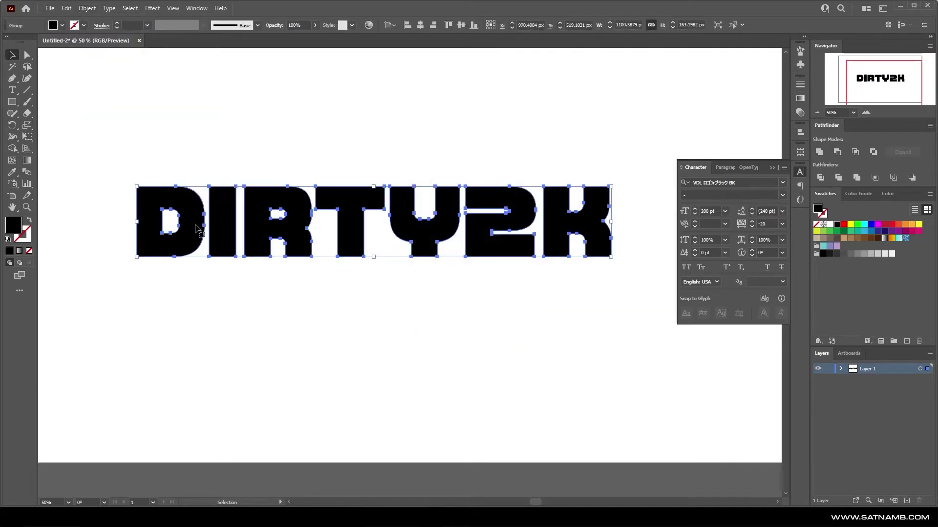
- Add a 19 px offset path with Round joins around the lettering
left_click(88, 8)
mouse_move(132, 239)
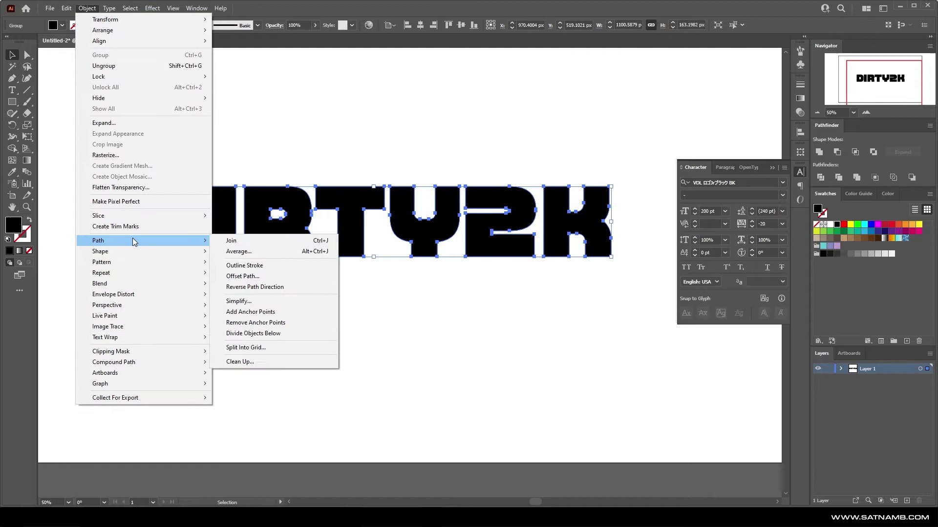
left_click(262, 276)
key("Up")
key("Up")
key("Up")
key("Up")
key("Up")
key("Up")
key("Up")
key("Up")
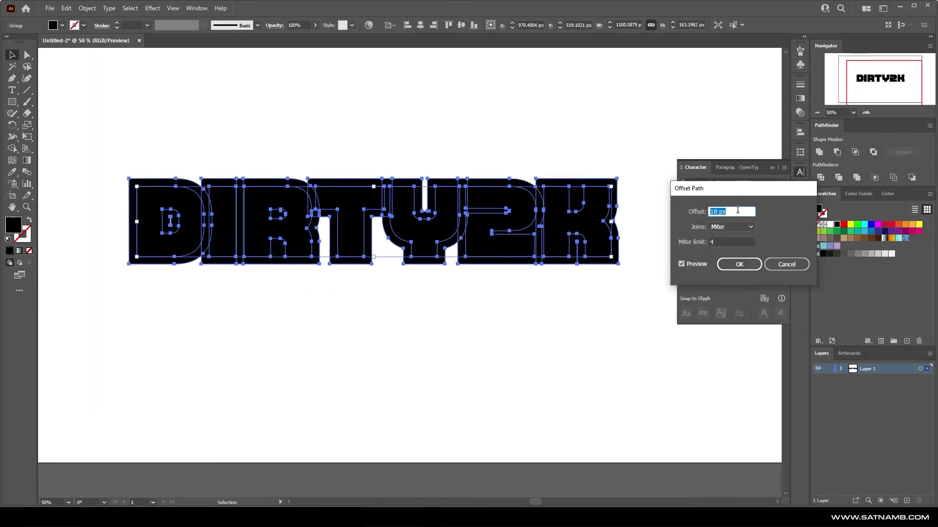
key("Up")
left_click(728, 224)
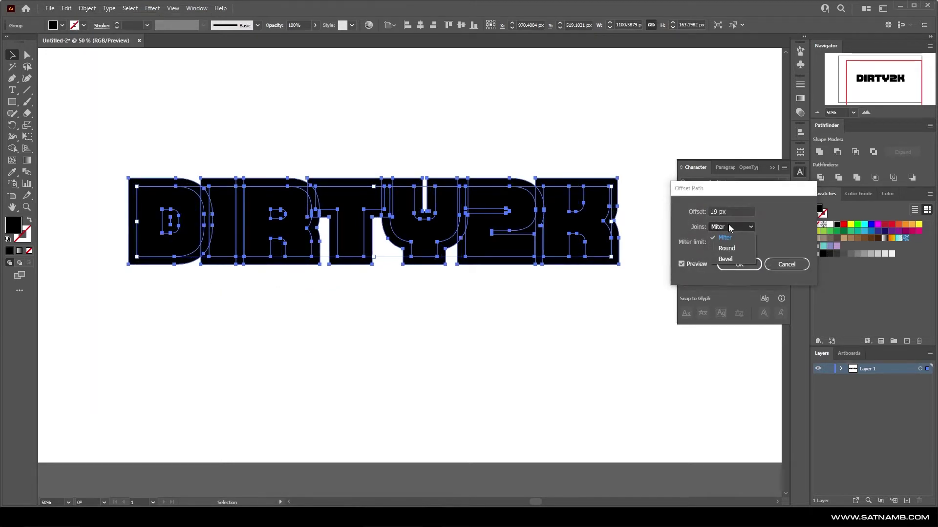
left_click(727, 257)
left_click(744, 263)
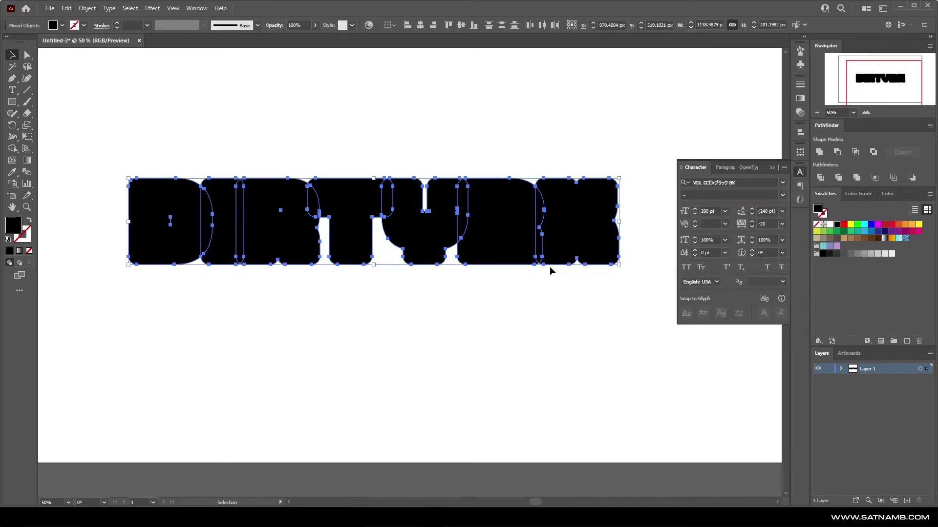
- Unite the offset outlines in Pathfinder and inspect the merged shape in Outline view
left_click(821, 152)
right_click(213, 211)
left_click(237, 270)
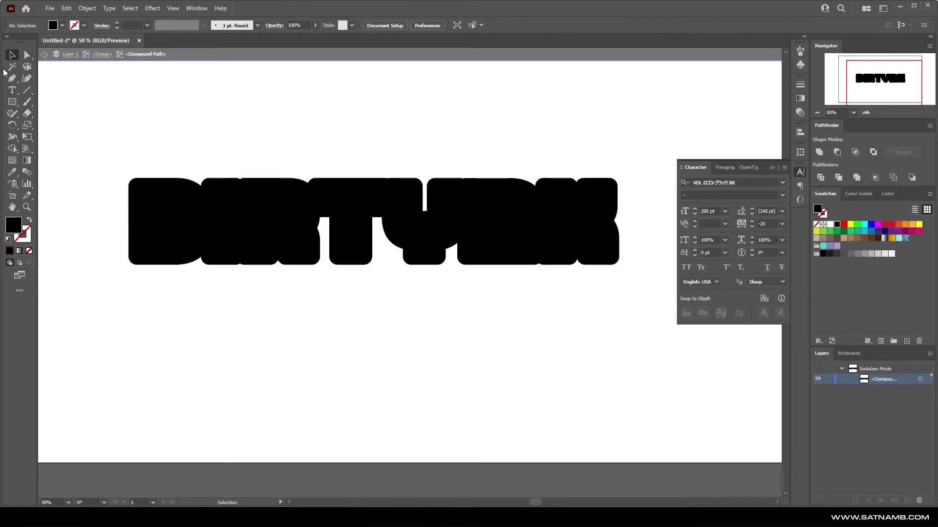
left_click(27, 55)
left_click_drag(218, 225, 218, 321)
key("ctrl+z")
key("ctrl+y")
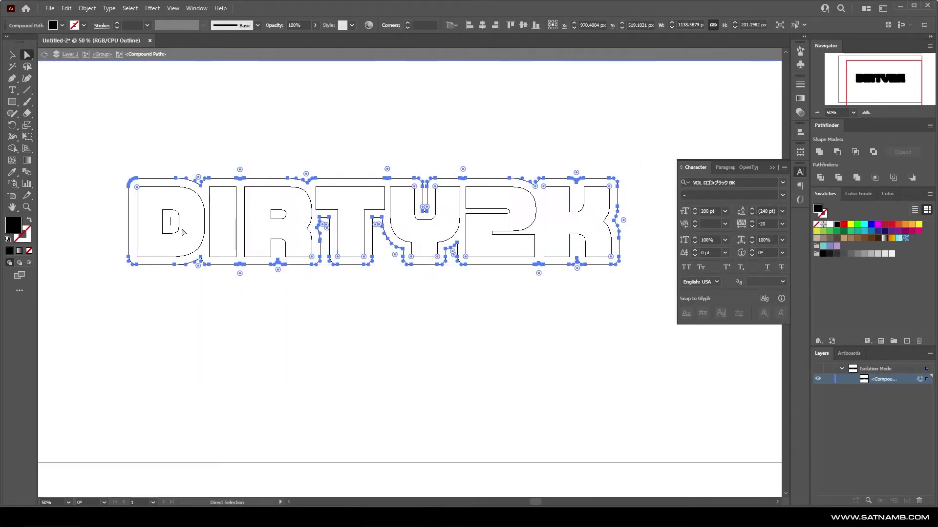
left_click(170, 225)
key("Escape")
key("ctrl+y")
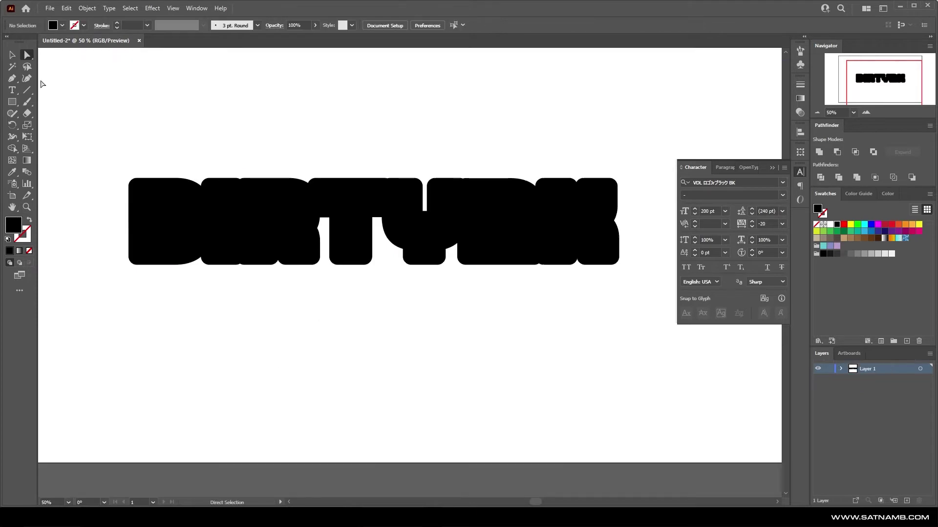
left_click(12, 55)
- Ungroup the lettering from its outline and select only the black outline shape
left_click(244, 185)
right_click(246, 180)
left_click(280, 262)
left_click(266, 275)
left_click(260, 263)
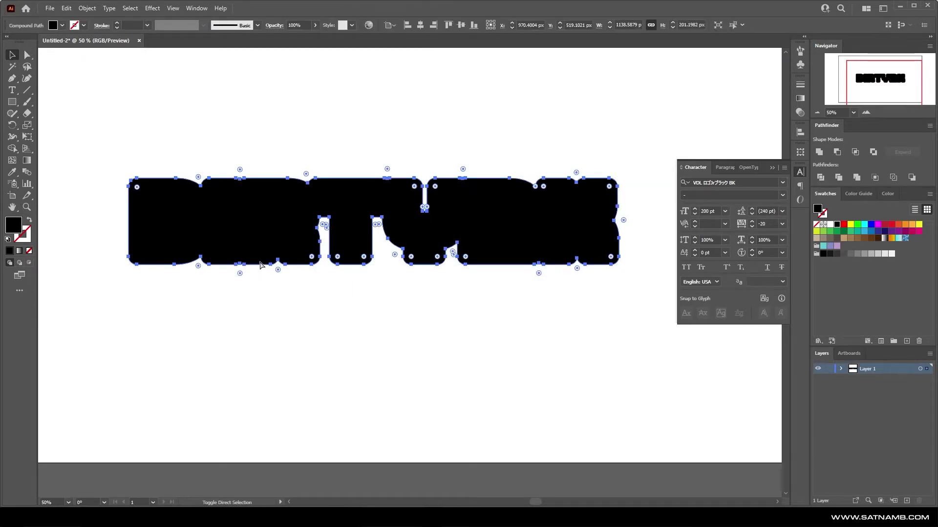
- Swap the outline's fill and stroke and set the stroke weight to 8 pt
left_click(29, 219)
left_click(117, 23)
left_click(118, 23)
left_click(117, 23)
left_click(117, 23)
left_click(117, 23)
left_click(117, 23)
left_click(117, 22)
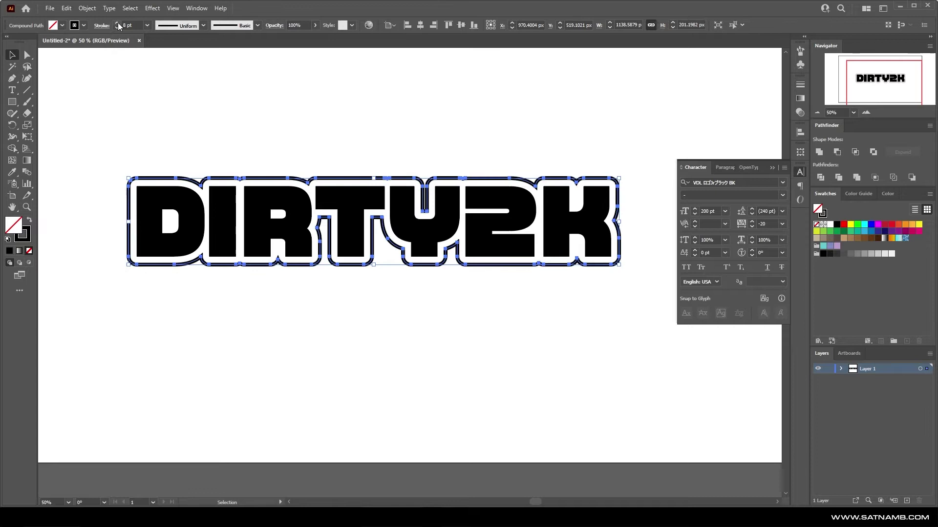
left_click(353, 125)
scroll(421, 203, "up", 3)
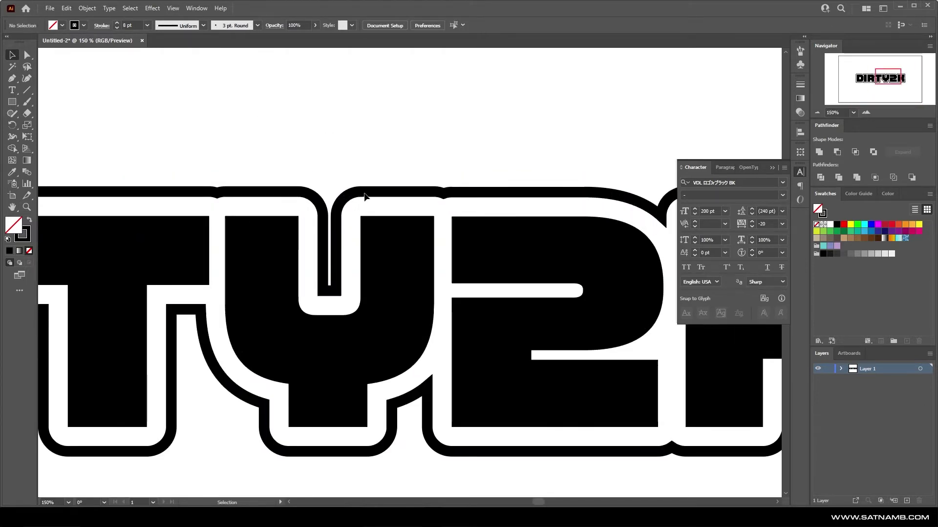
scroll(364, 197, "down", 3)
left_click(771, 169)
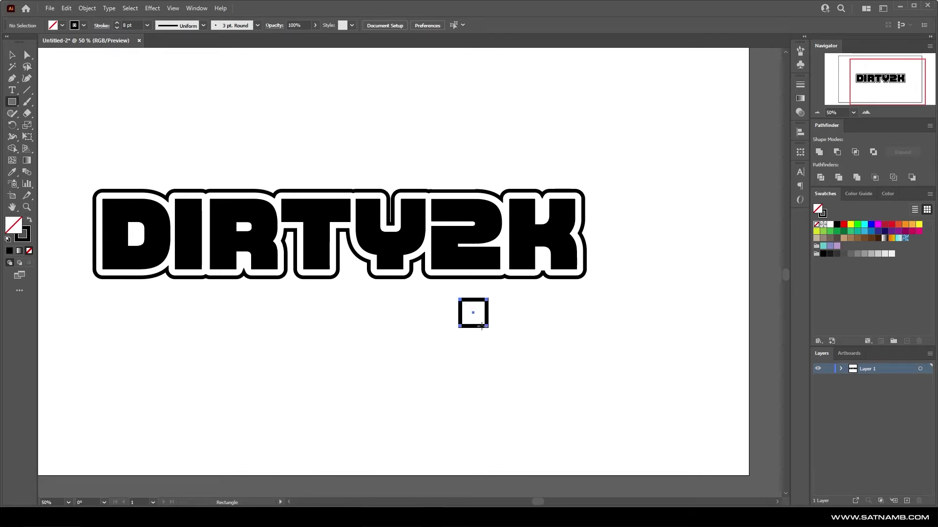
- Draw a small square below the lettering and align it to a vertical ruler guide
mouse_move(482, 327)
left_mouse_down()
mouse_move(409, 299)
mouse_move(375, 300)
left_mouse_up()
key("v")
left_click(474, 313)
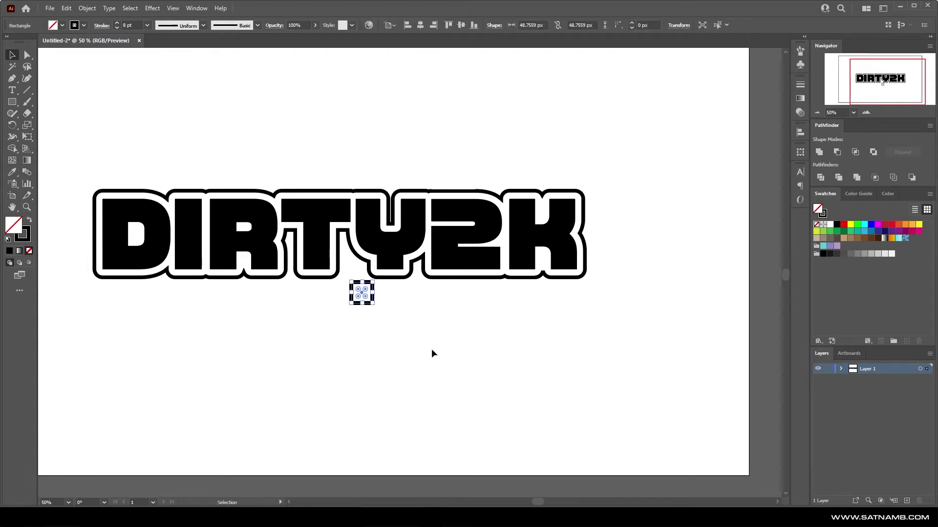
key("ctrl+r")
left_click_drag(43, 133, 353, 205)
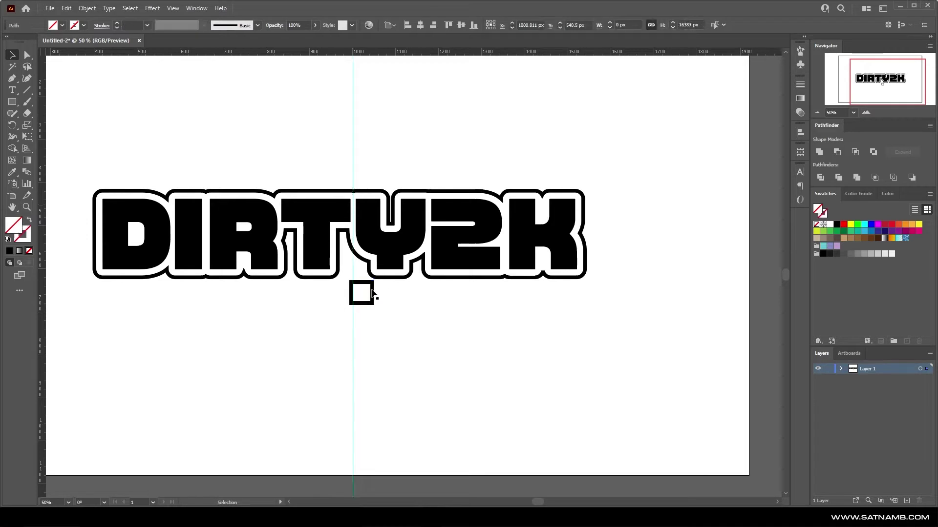
left_click(371, 293)
key("Right")
key("Right")
key("Right")
key("Right")
key("Right")
key("Down")
key("Down")
key("Down")
key("Down")
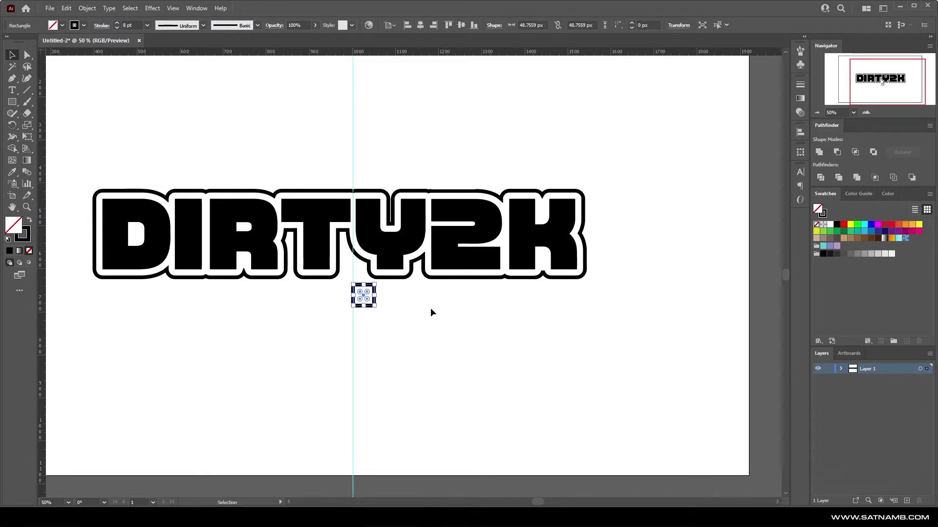
key("Right")
left_click(430, 308)
- Duplicate the square twice and stretch one copy into a long bar
left_click_drag(367, 309, 587, 308, "alt")
key("ctrl+d")
left_click(458, 306)
left_click(425, 301)
left_click(513, 338)
- Reflect the bar and both squares vertically
left_click_drag(514, 338, 371, 291)
right_click(371, 290)
mouse_move(415, 433)
left_click(577, 468)
key("Return")
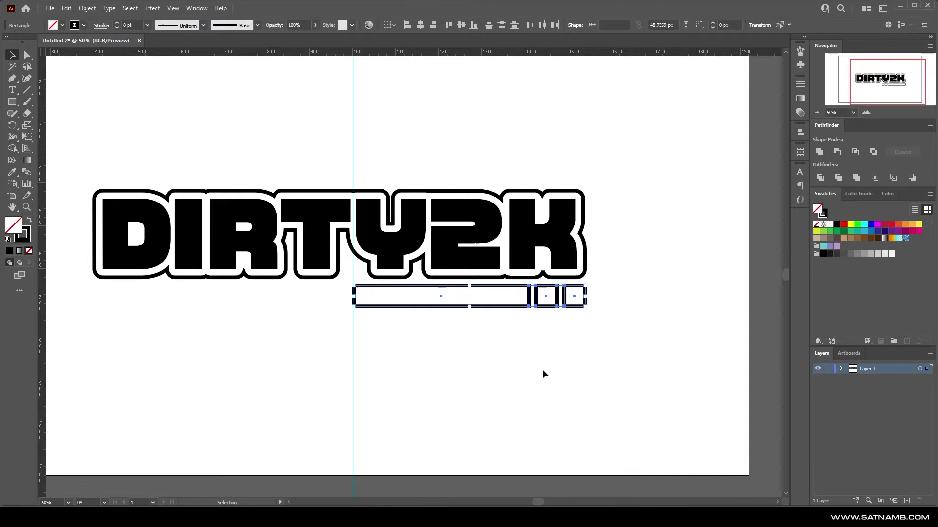
left_click(542, 371)
- Round the corners of the bar and both squares with Direct Selection
scroll(328, 319, "left", 2)
scroll(633, 320, "up", 1)
left_click_drag(642, 347, 487, 289)
left_click(27, 54)
left_click_drag(314, 286, 312, 283)
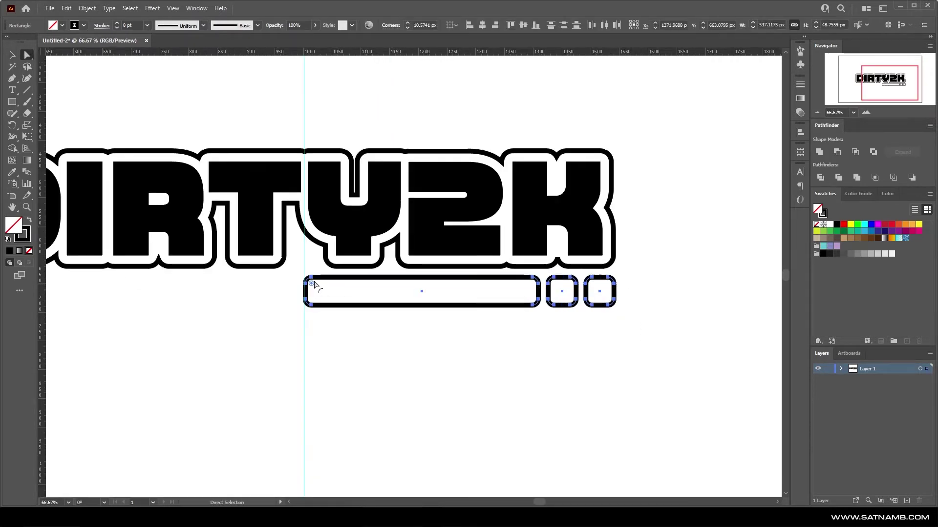
left_click(620, 319)
scroll(621, 320, "up", 1)
scroll(620, 320, "down", 2)
scroll(543, 267, "up", 3)
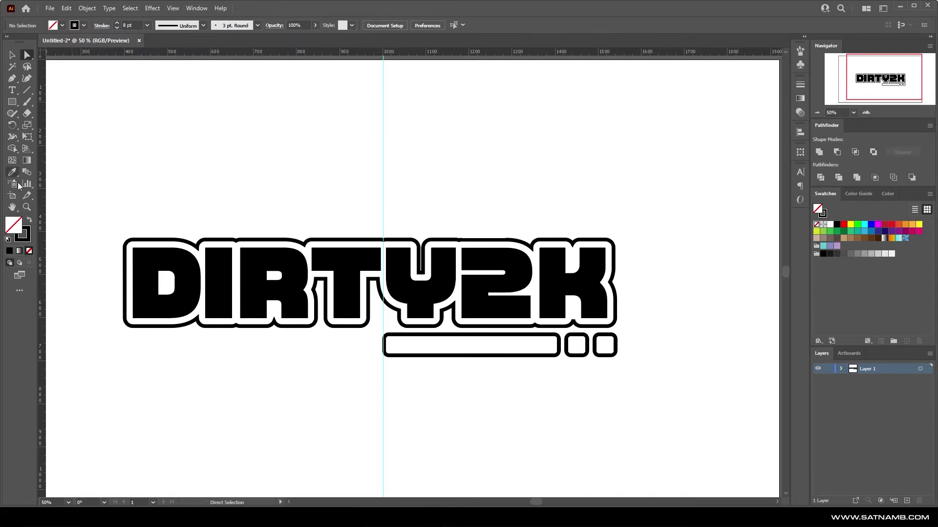
- Draw a large ellipse, tilt it about 11° and stretch it to loop around DIRTY2K and its bar
mouse_move(12, 101)
left_mouse_down()
mouse_move(78, 124)
mouse_move(565, 394)
mouse_move(589, 364)
mouse_move(582, 354)
left_mouse_up()
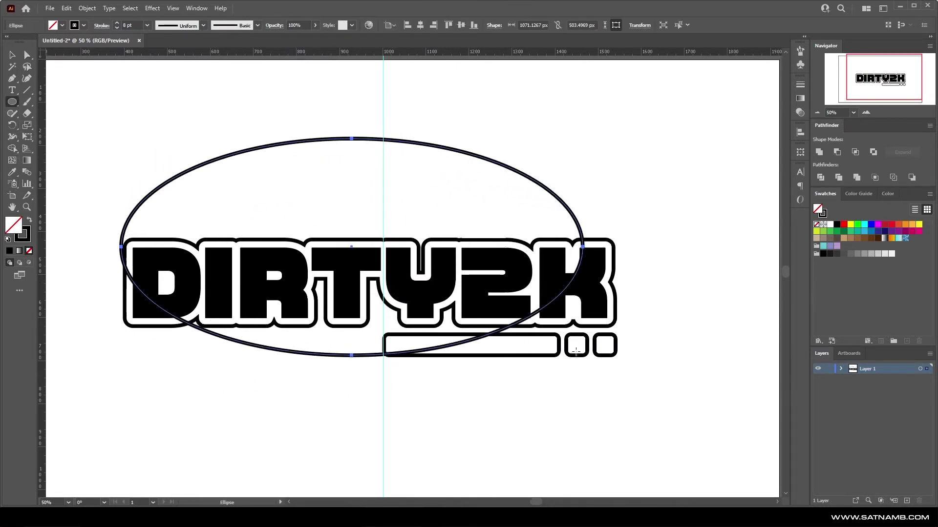
left_click(15, 53)
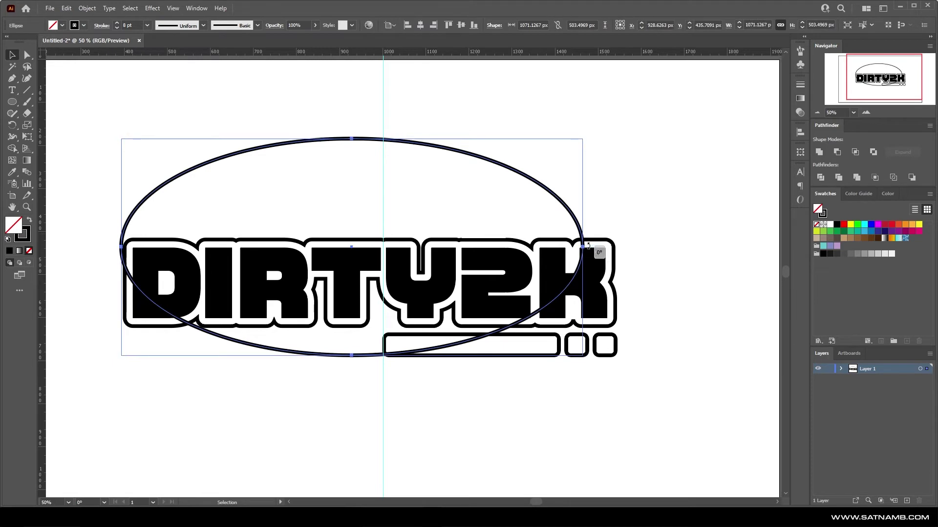
left_click_drag(588, 247, 575, 192)
left_click_drag(525, 142, 542, 188)
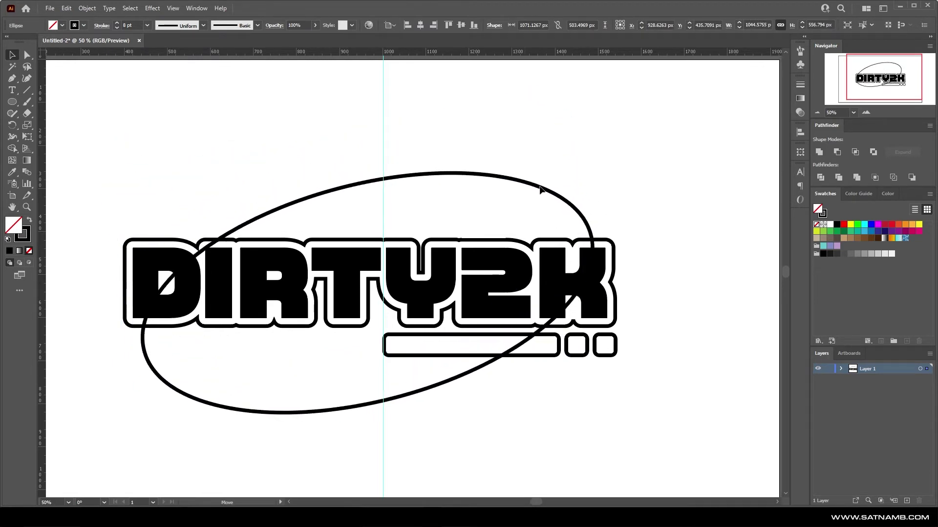
left_click_drag(594, 235, 638, 222)
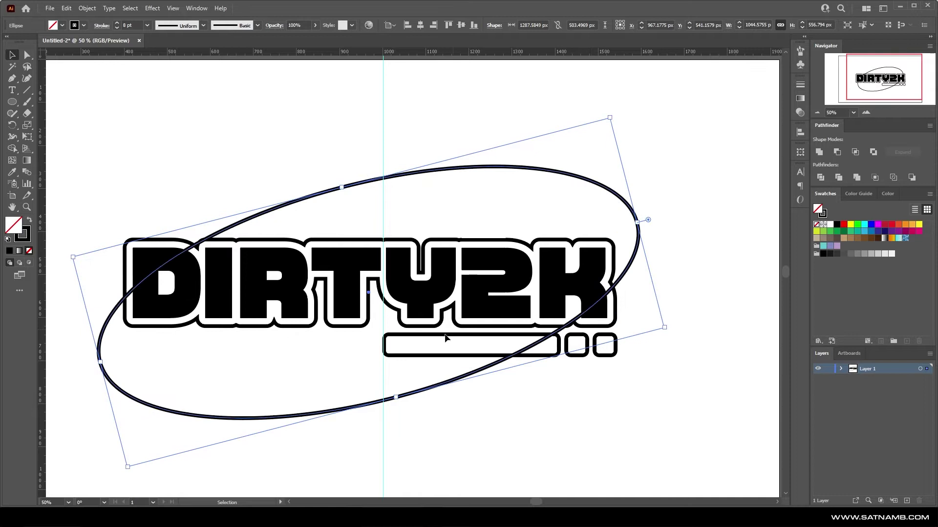
left_click_drag(398, 398, 388, 369)
left_click_drag(642, 220, 647, 241)
left_click(595, 344)
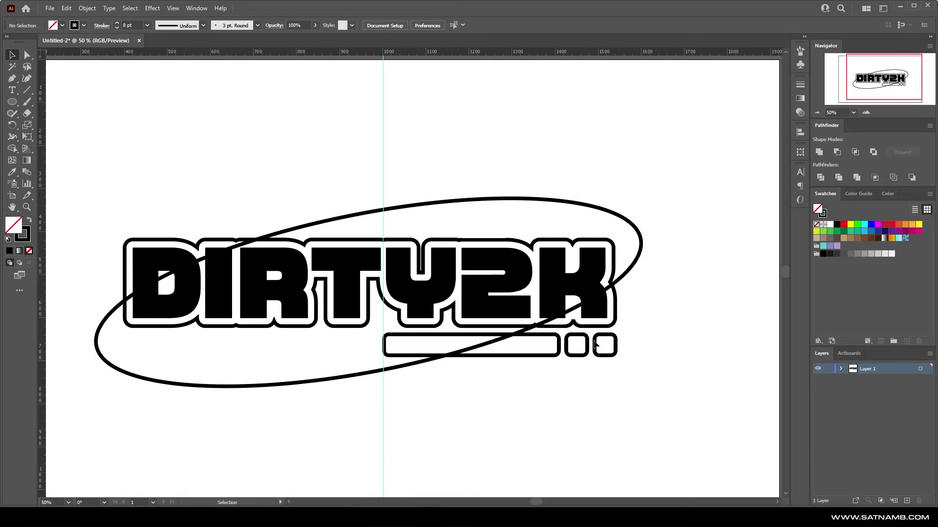
left_click(215, 387)
left_click_drag(97, 345, 102, 344)
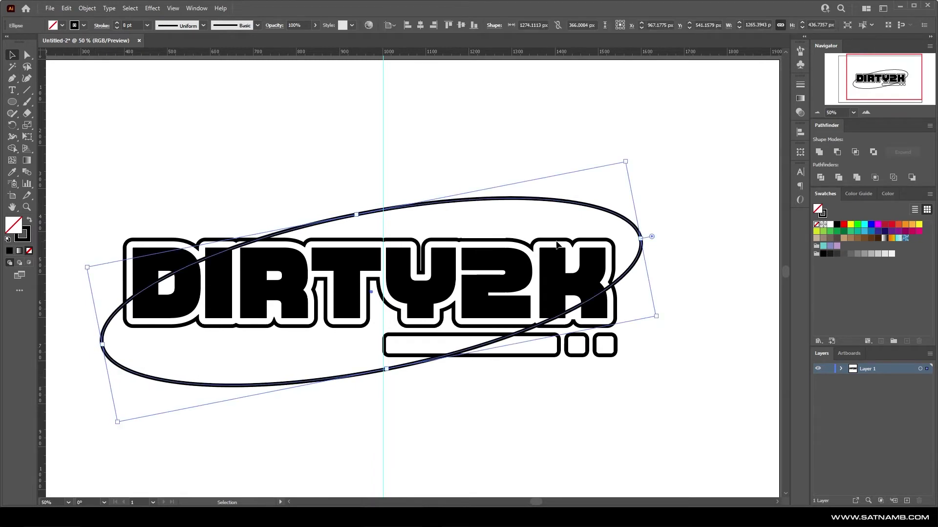
left_click(396, 146)
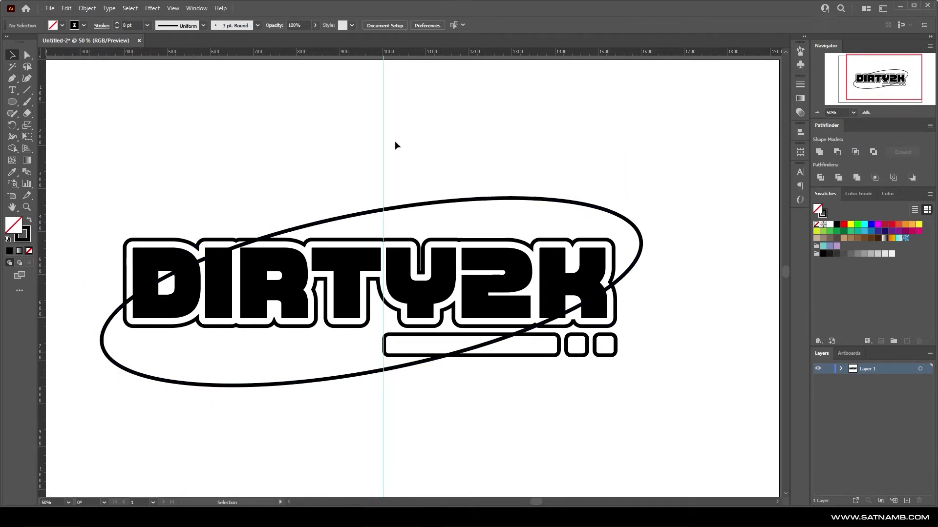
- Expand the ellipse and add a slightly reduced offset path around it
left_click(389, 212)
left_click(87, 9)
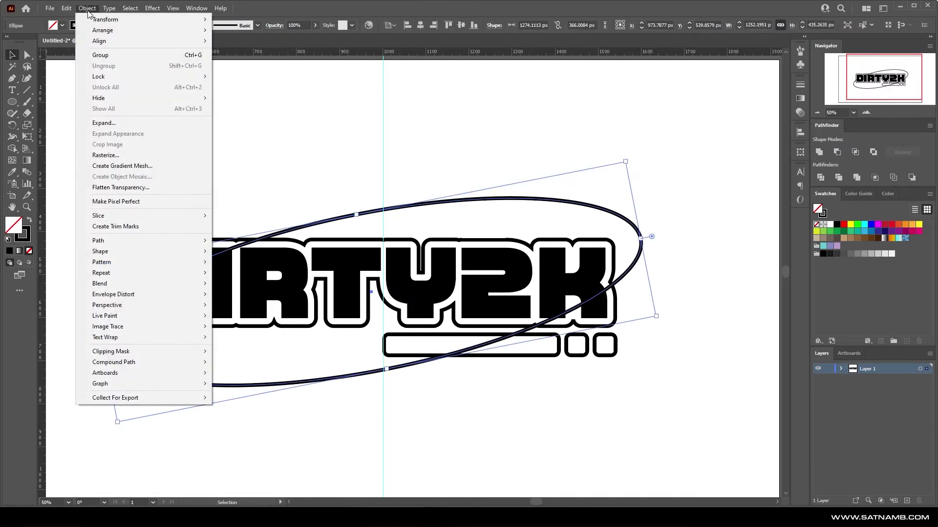
left_click(105, 123)
key("Return")
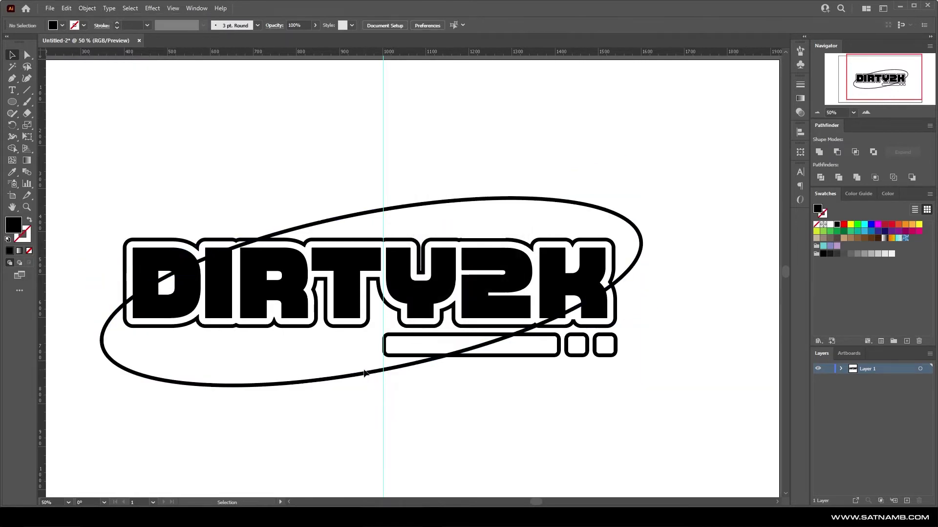
left_click(87, 9)
mouse_move(141, 243)
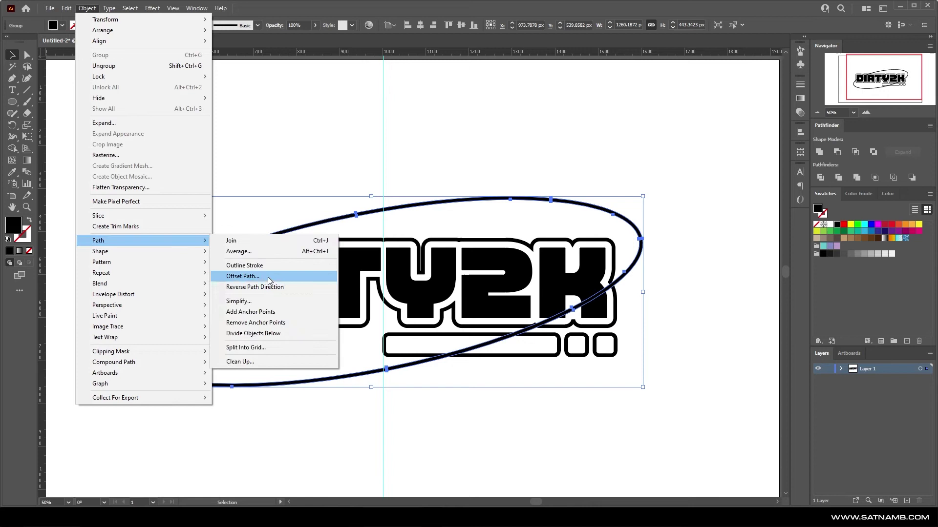
left_click(268, 274)
key("Down")
key("Down")
key("Down")
key("Down")
key("Down")
key("Down")
key("Down")
key("Down")
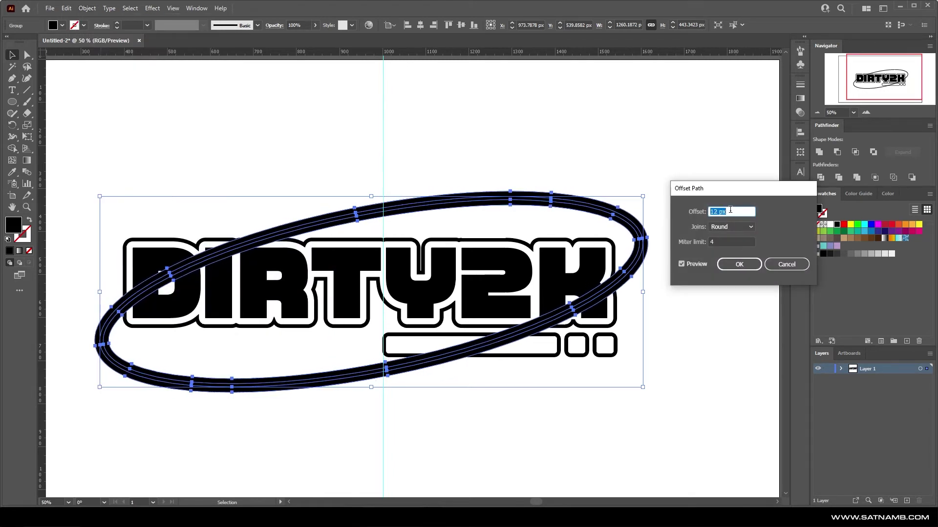
left_click(739, 265)
- Give the offset ring the lettering outline's 8 pt black stroke via the Eyedropper
key("shift+x")
left_click(14, 174)
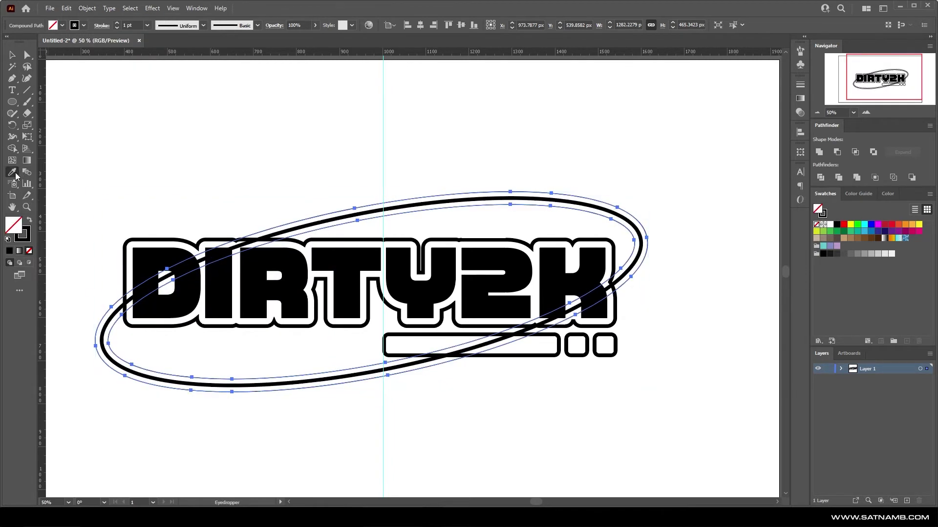
left_click(115, 317)
left_click(30, 219)
left_click(158, 326)
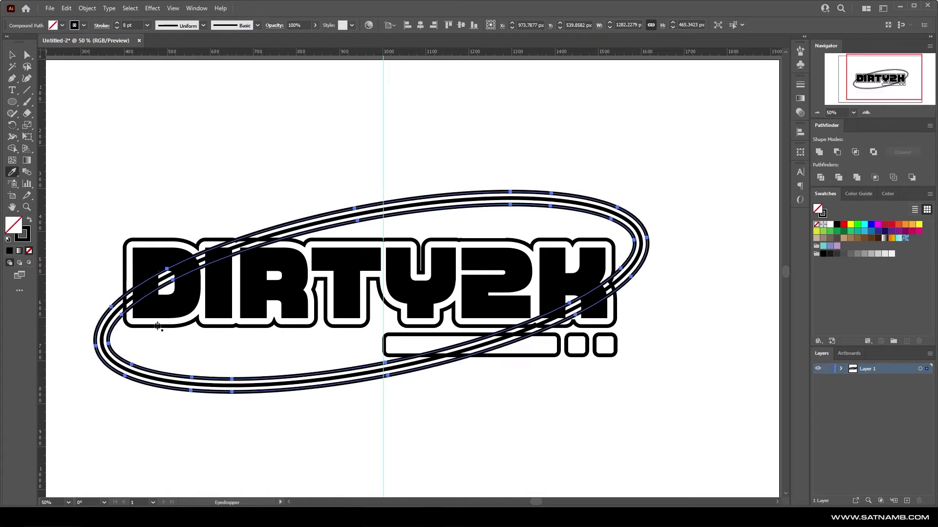
left_click(12, 58)
left_click(216, 119)
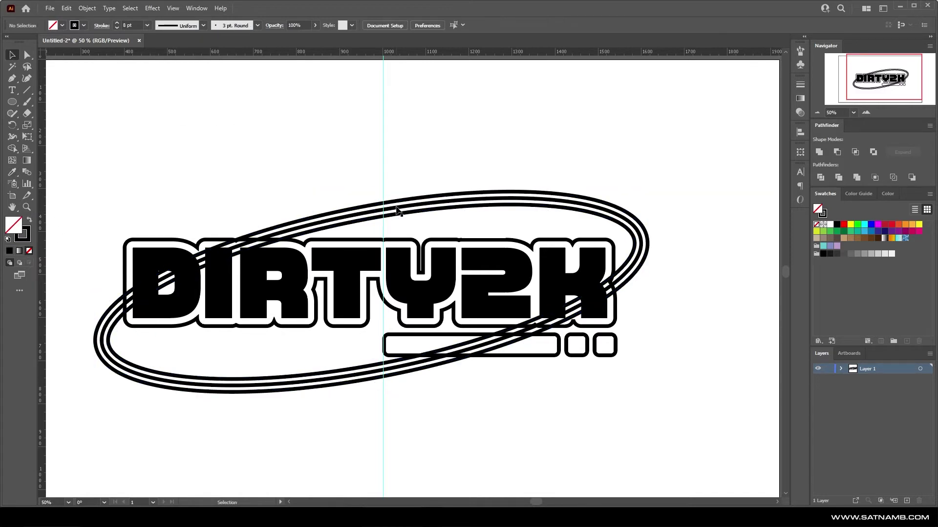
- Select the ellipse ring group and send it behind the DIRTY2K lettering with Ctrl+Shift+[
double_click(614, 254)
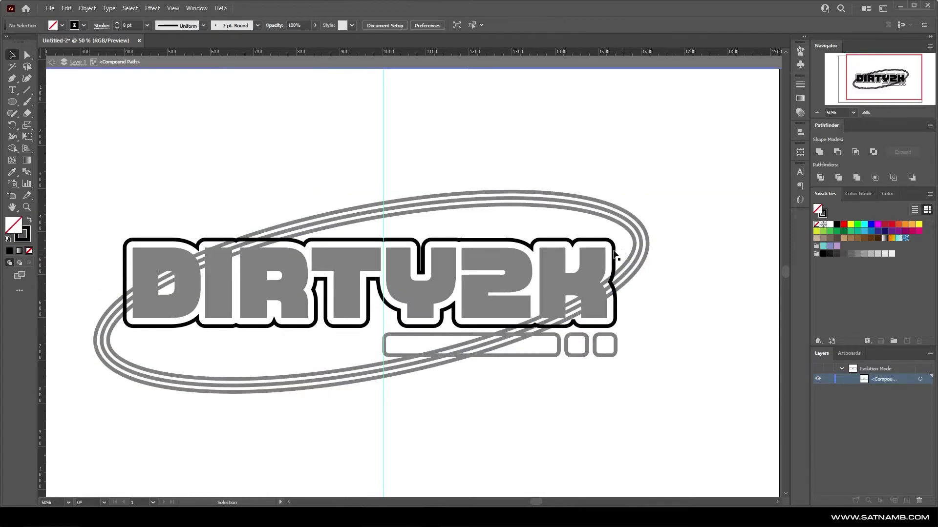
left_click(831, 225)
double_click(672, 351)
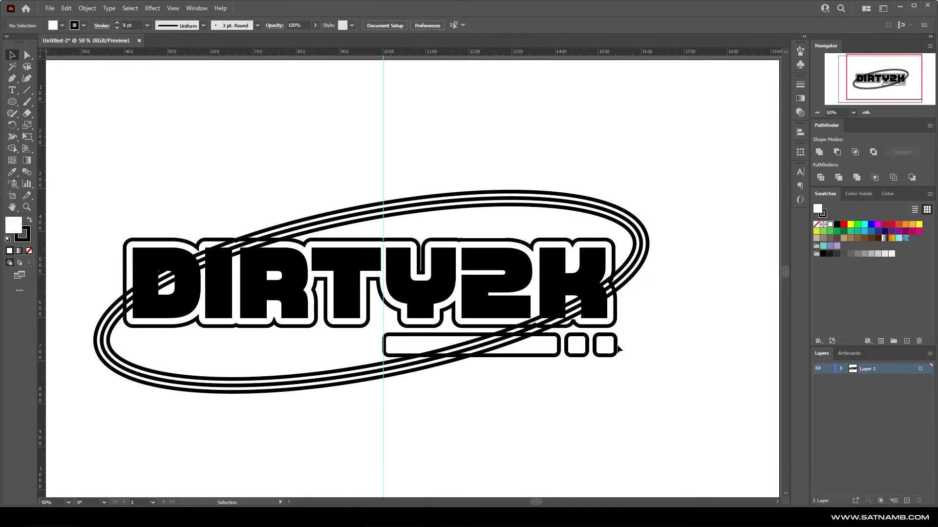
left_click_drag(555, 367, 553, 367)
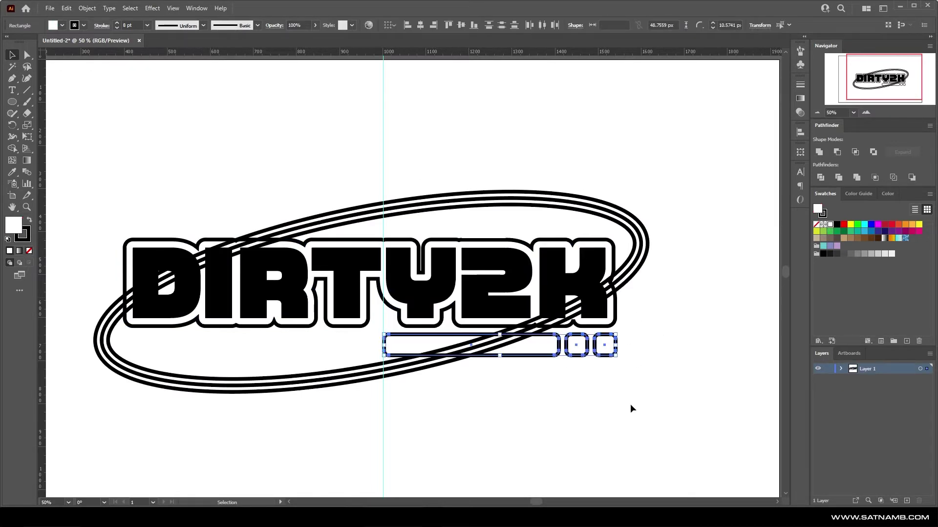
left_click_drag(401, 391, 329, 366)
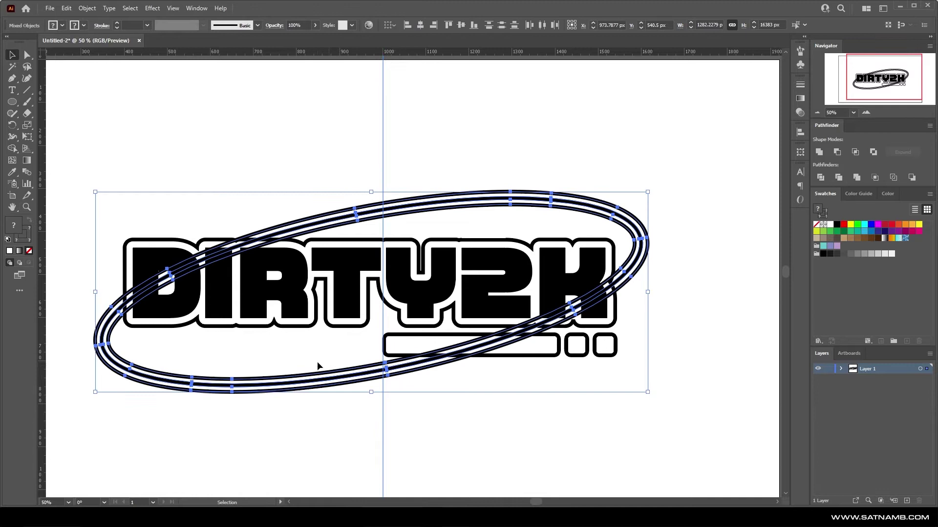
left_click_drag(288, 434, 253, 353)
key("ctrl+shift+bracketleft")
- Reselect the ellipse ring group and briefly enter and exit isolation mode to check it
left_click(288, 424)
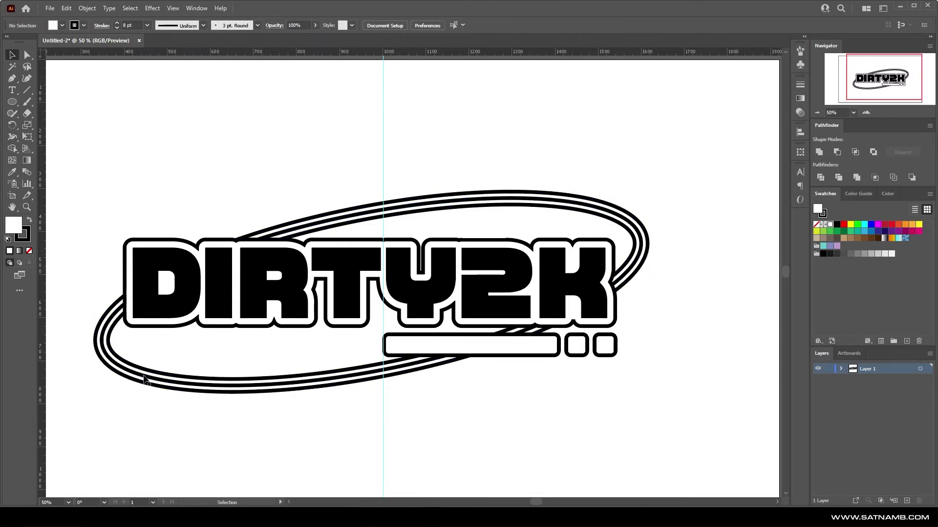
left_click(235, 388)
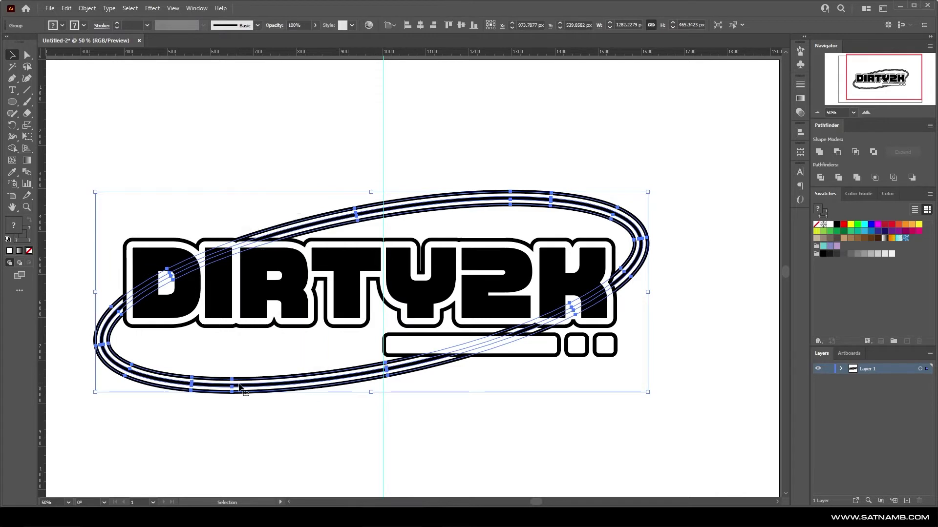
double_click(232, 389)
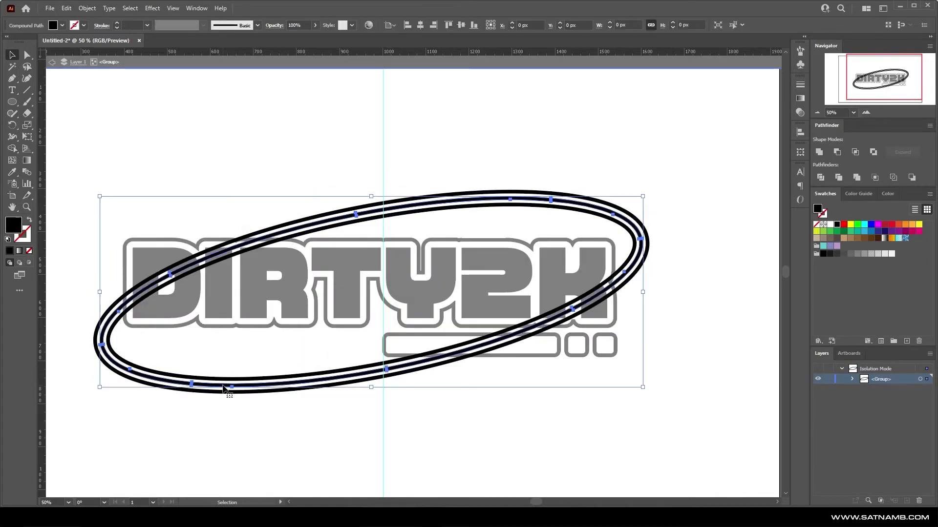
double_click(213, 429)
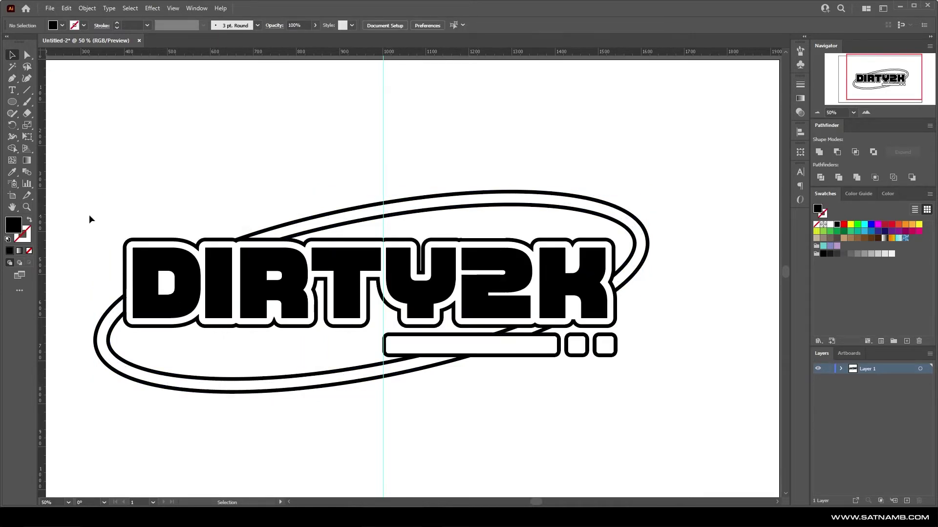
- Draw a star above the DIRTY2K logo and reduce it to four points
left_click(12, 105)
left_click(62, 149)
left_click_drag(308, 129, 320, 184)
key("Down")
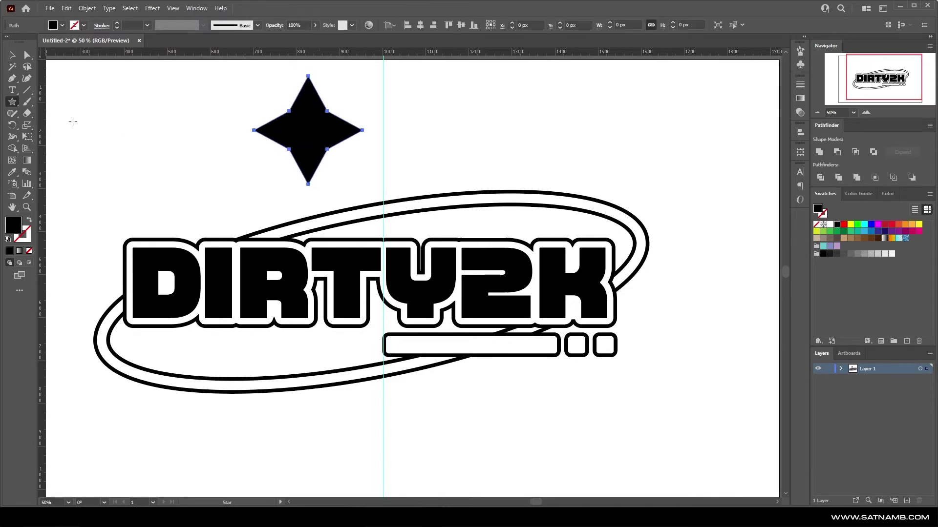
- Try rounding the star's corners with the Direct Selection tool, then undo it
key("a")
left_click_drag(264, 131, 272, 138)
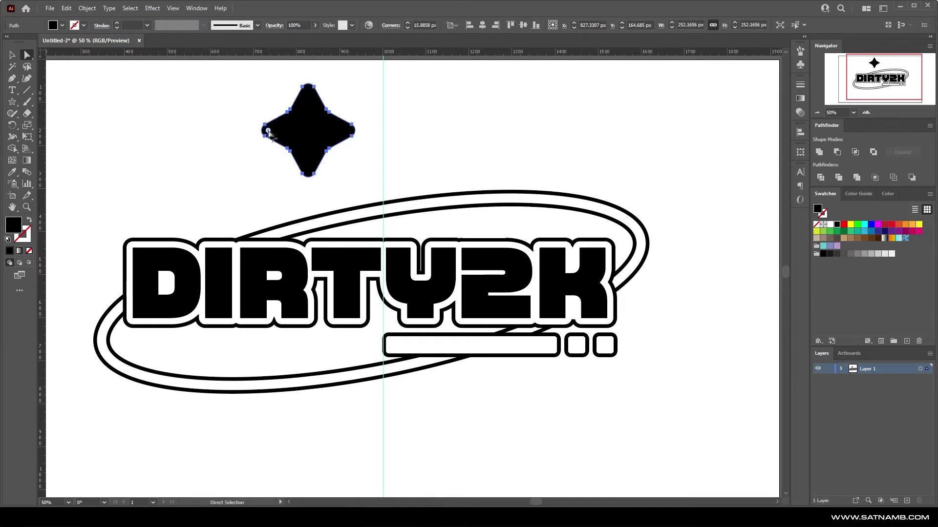
left_click(268, 155)
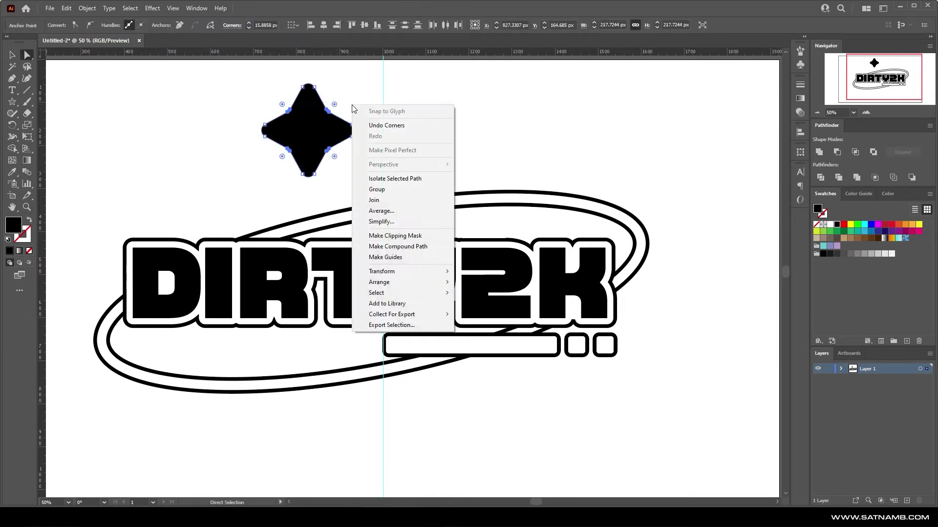
left_click(243, 198)
key("ctrl+z")
key("ctrl+z")
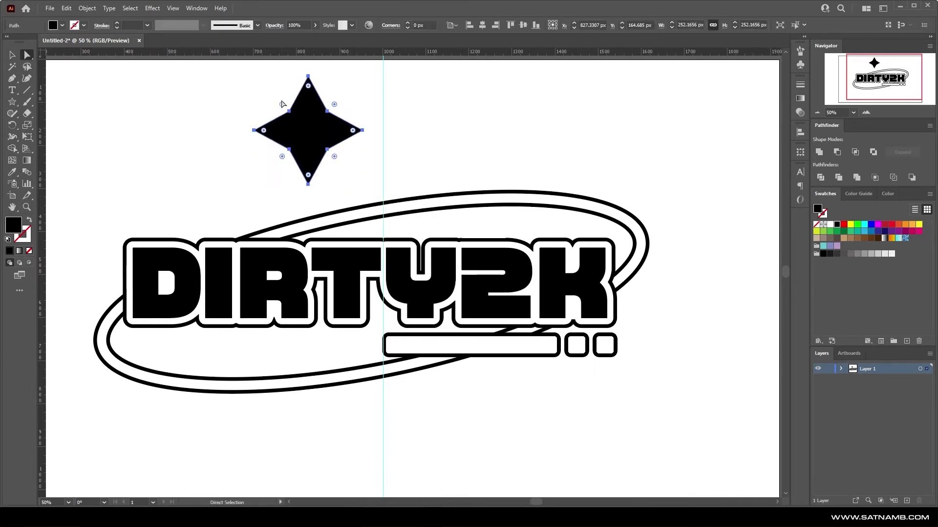
left_click(270, 103)
- Pull the star's inner anchors inward using Transform > Scale
right_click(336, 159)
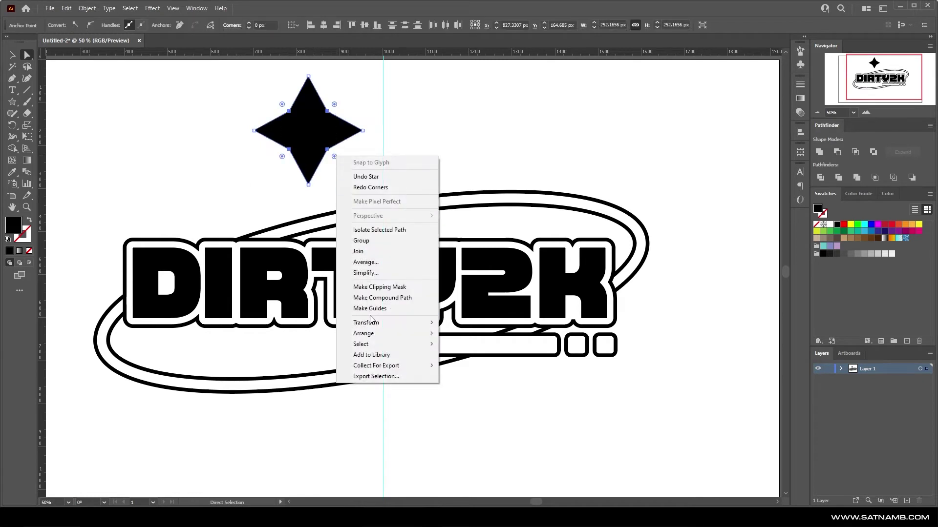
mouse_move(370, 322)
left_click(489, 360)
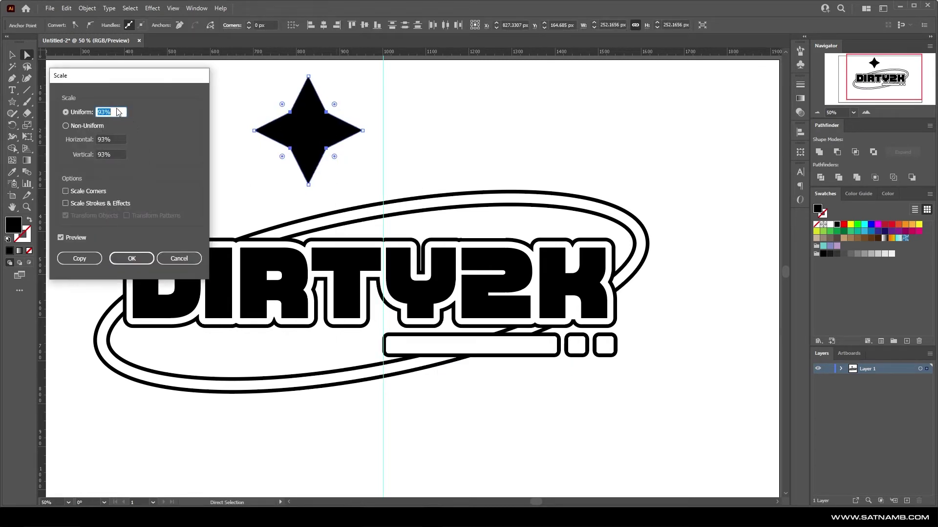
scroll(116, 109, "down", 15)
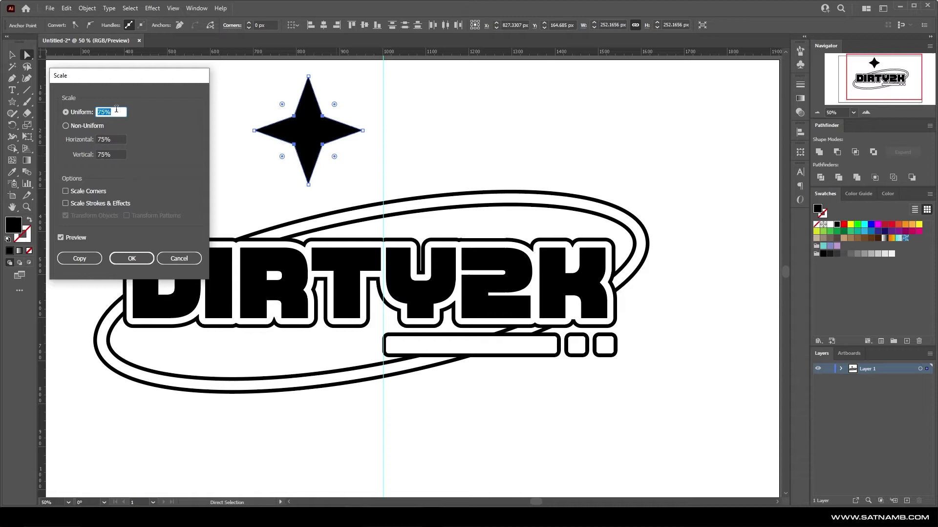
left_click(133, 258)
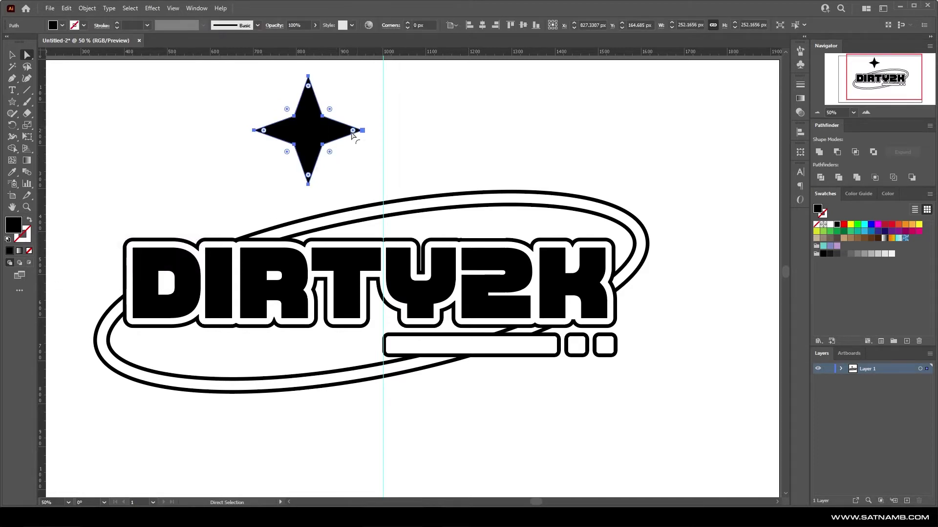
- Experiment with rounding the star's tips and inner corners via live corners, undoing unwanted attempts
left_click_drag(352, 135, 351, 135)
mouse_move(343, 102)
left_mouse_down()
mouse_move(279, 160)
mouse_move(349, 91)
left_mouse_up()
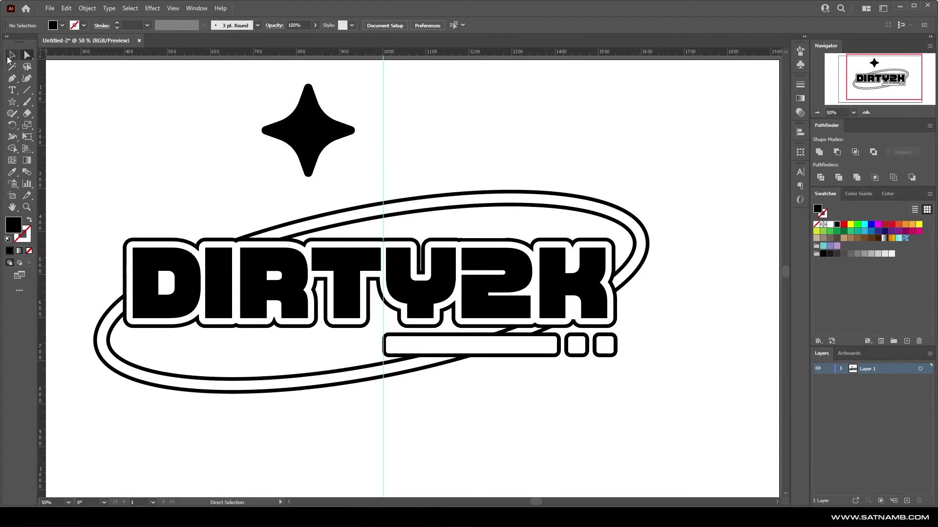
key("ctrl+equal")
key("ctrl+z")
key("ctrl+z")
key("ctrl+z")
left_click(232, 118)
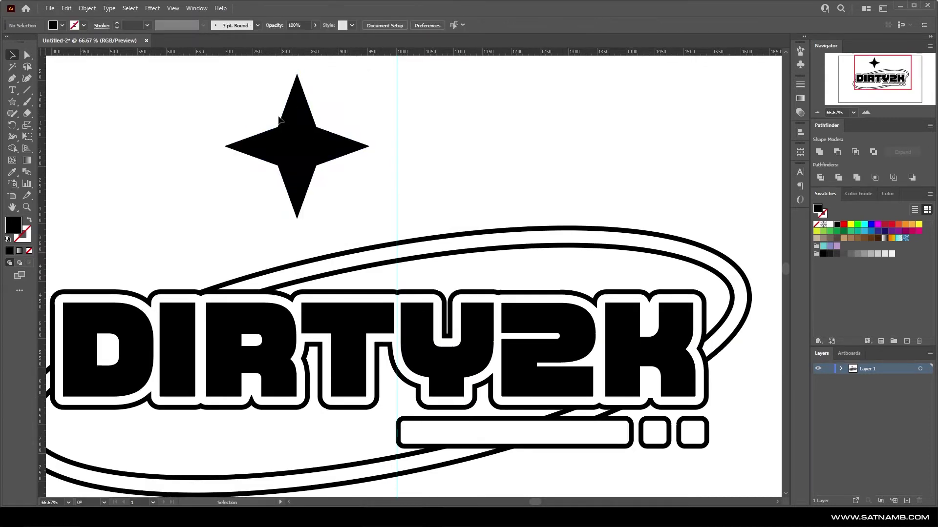
left_click(318, 170)
left_click(117, 76)
left_click(321, 176)
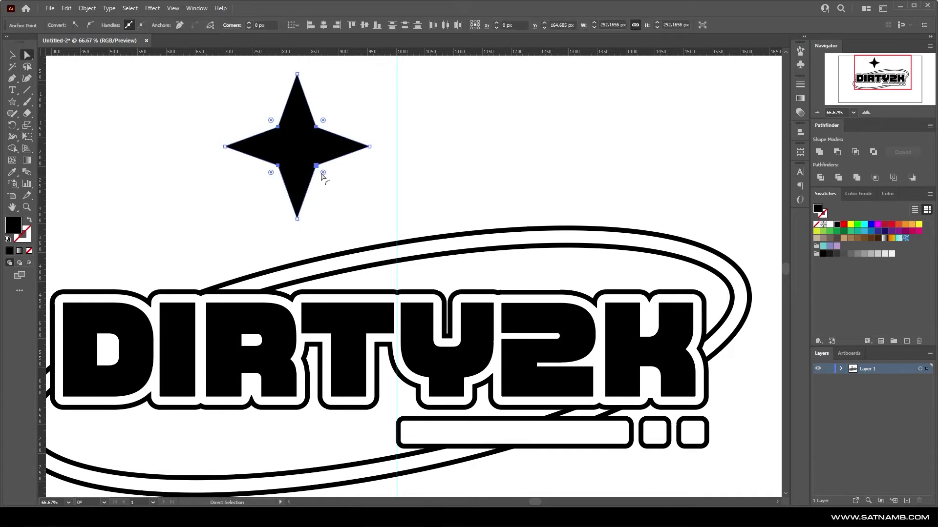
left_click_drag(323, 173, 351, 201)
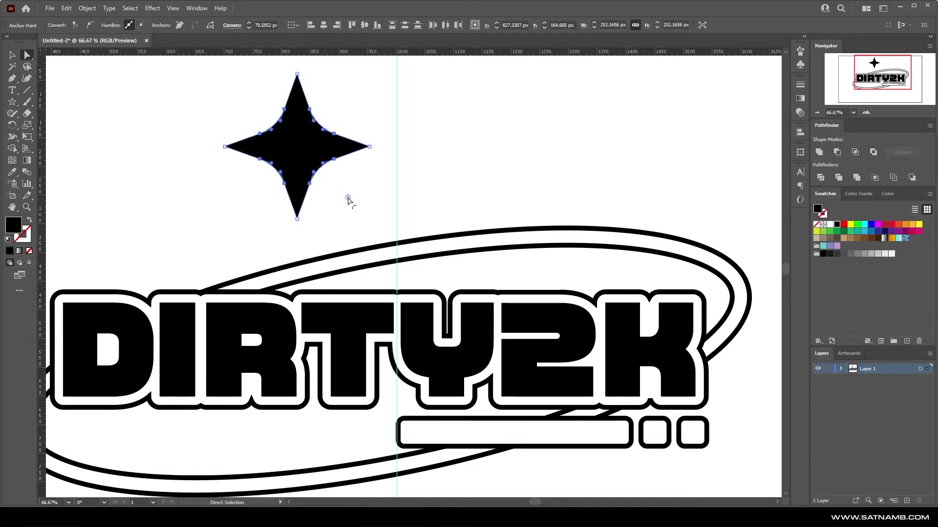
key("ctrl+z")
- Scale the star's four inner anchors to 69% to make a slim sparkle
right_click(337, 186)
mouse_move(371, 352)
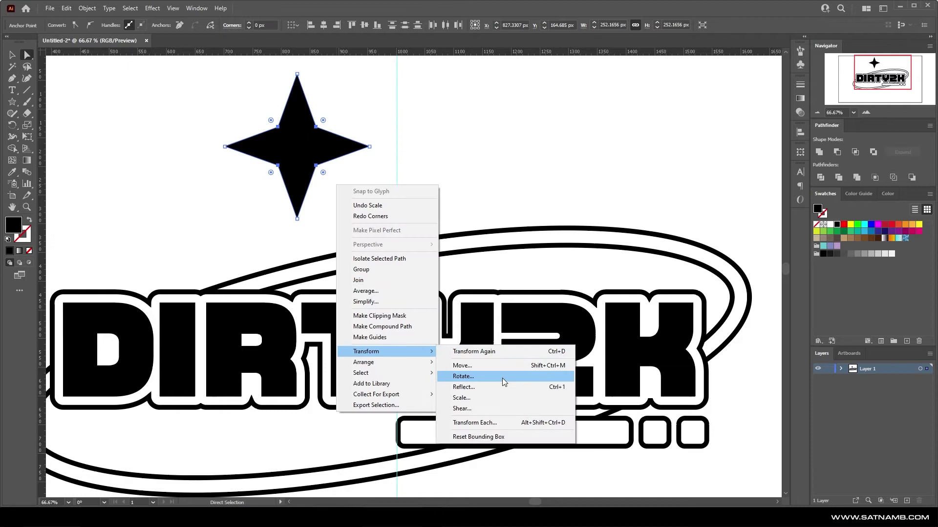
left_click(498, 398)
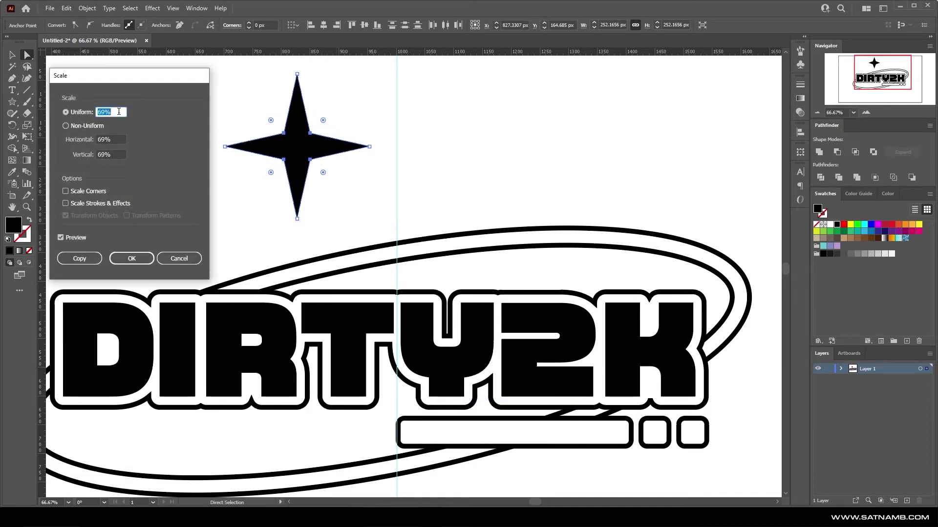
left_click(132, 258)
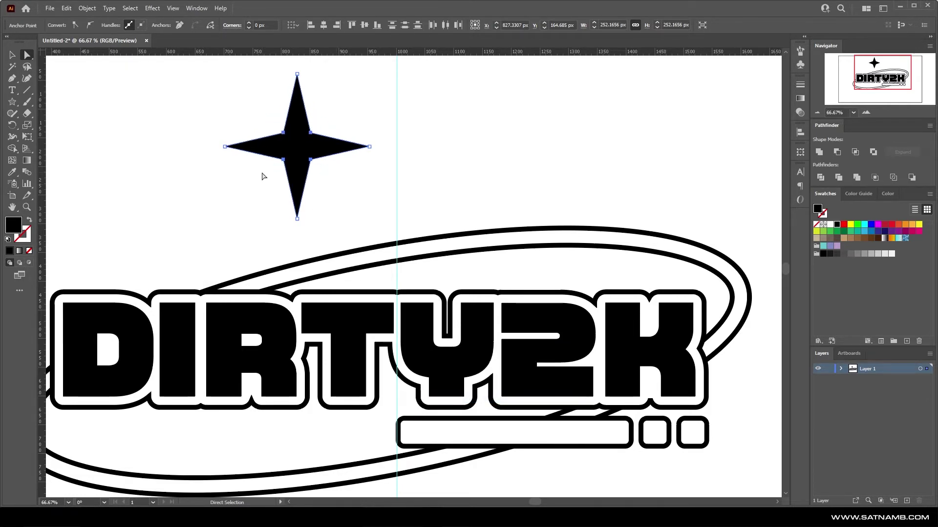
left_click_drag(262, 175, 342, 105)
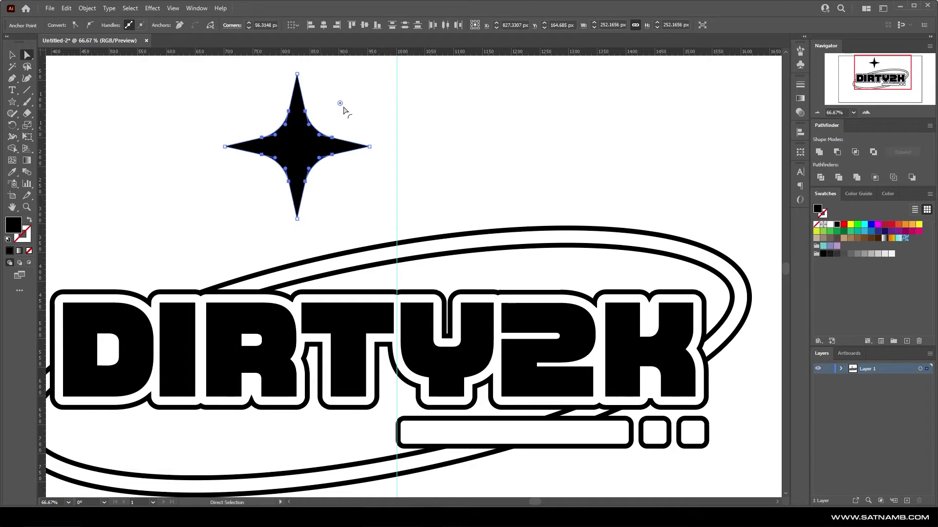
left_click(414, 117)
left_click(12, 55)
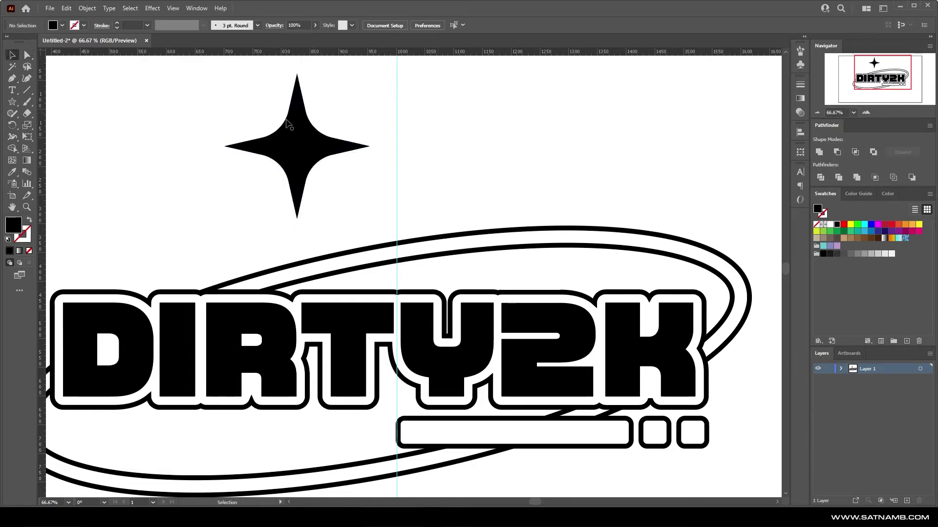
- Move the star to the right end of the rings and tilt the rings counter-clockwise
left_click_drag(307, 145, 709, 254)
left_click(535, 254)
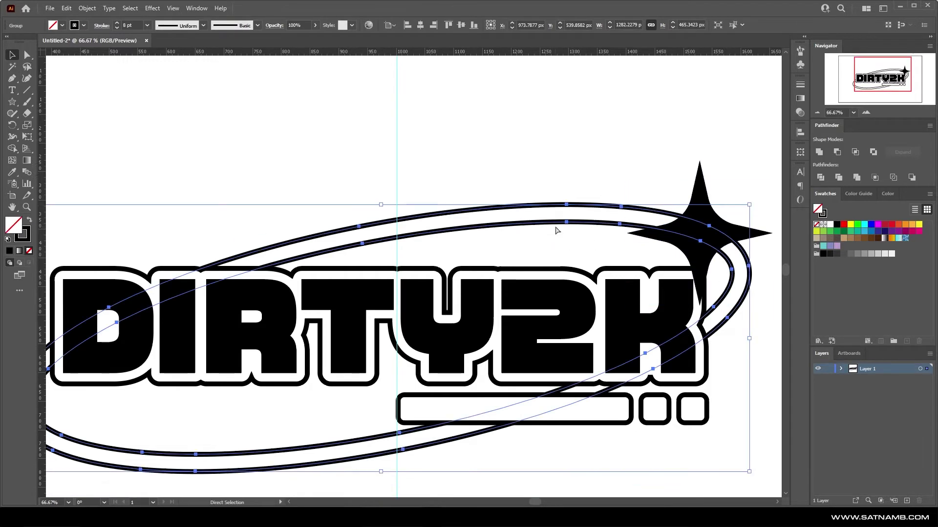
key("ctrl+minus")
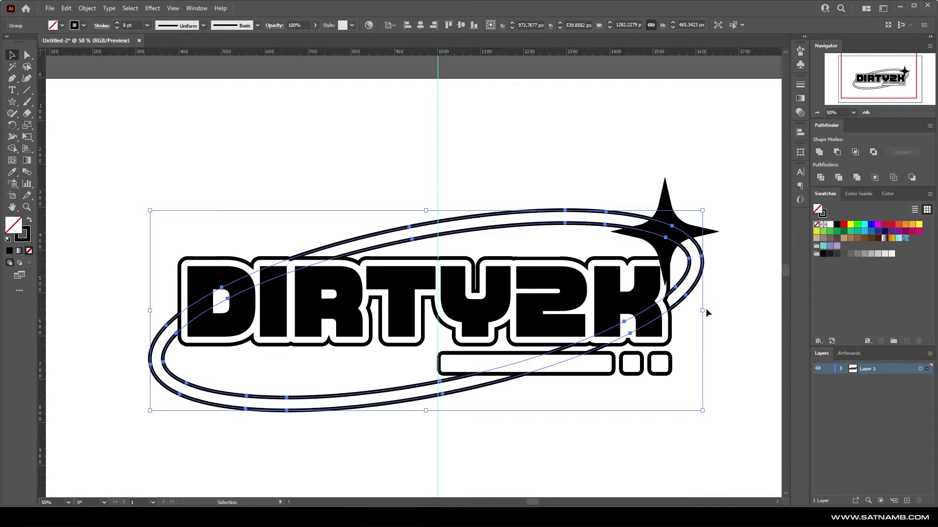
left_click_drag(708, 313, 680, 284)
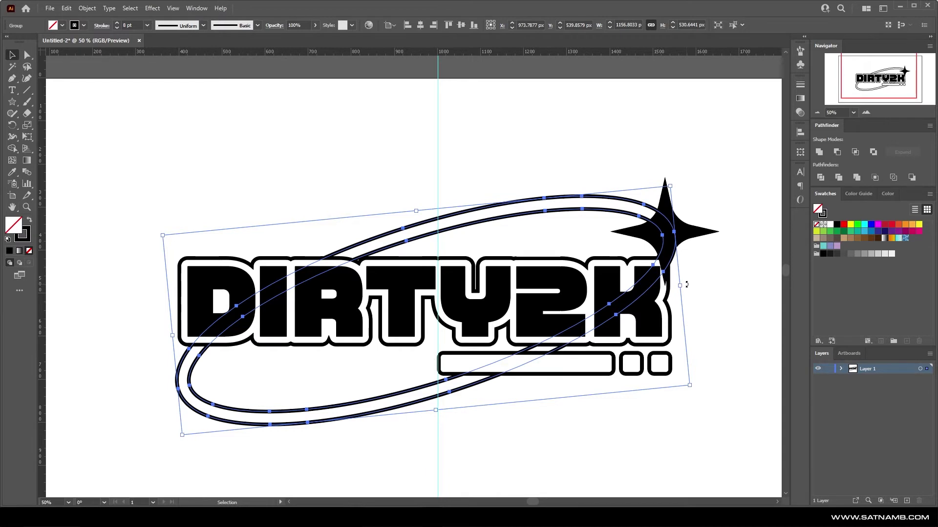
left_click(705, 278)
- Place a star copy at the top of the rings, then narrow and shift the rings left
left_click_drag(692, 234, 225, 406)
left_click(280, 358)
left_click(417, 396)
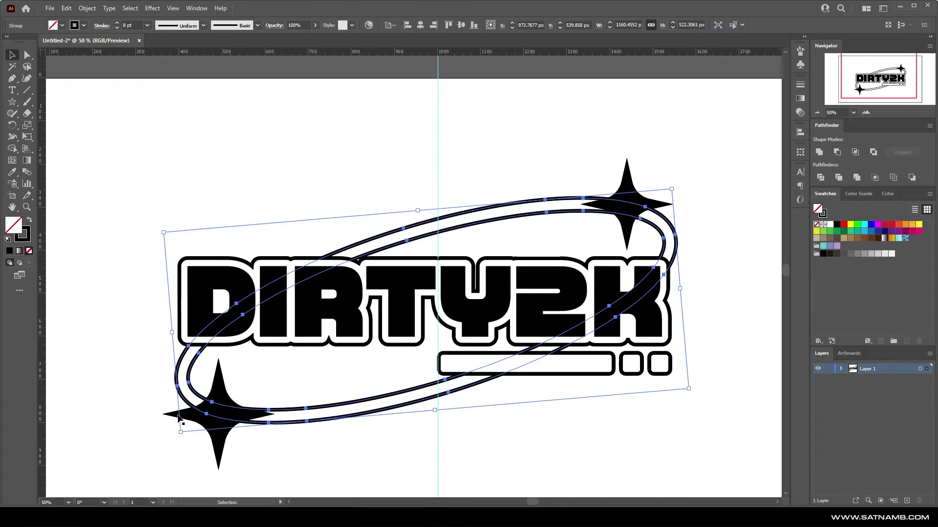
left_click_drag(172, 333, 235, 328)
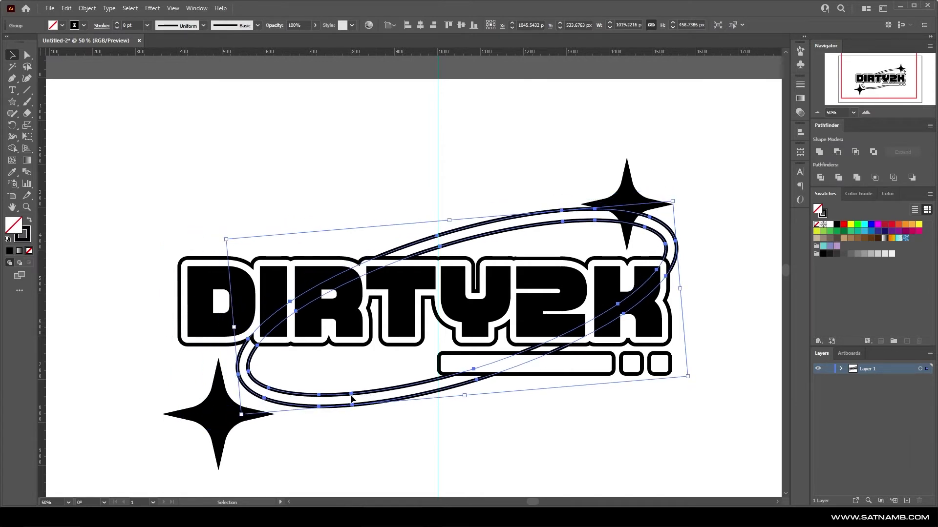
left_click(352, 399)
left_click(367, 392)
left_click_drag(283, 393, 249, 394)
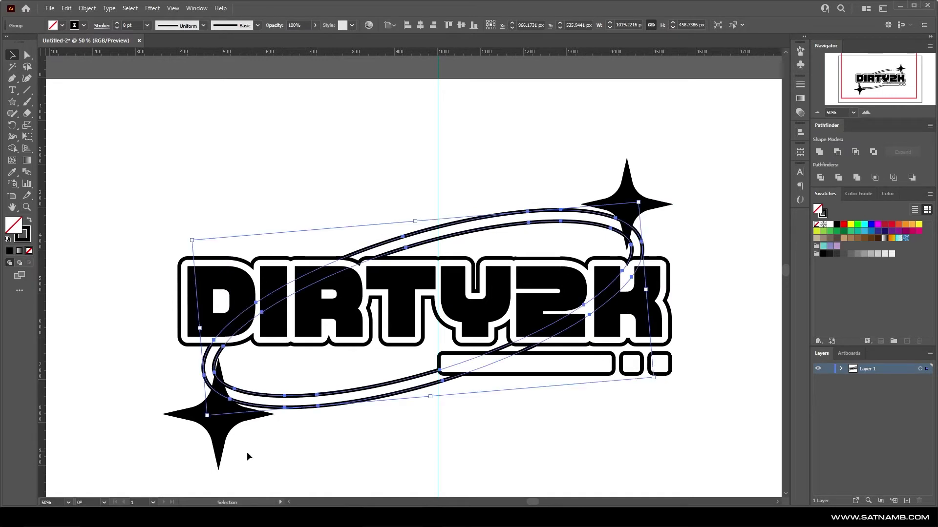
- Delete the lower-left sparkle star and check the ring and lettering outline selections
left_click(227, 423)
key("Delete")
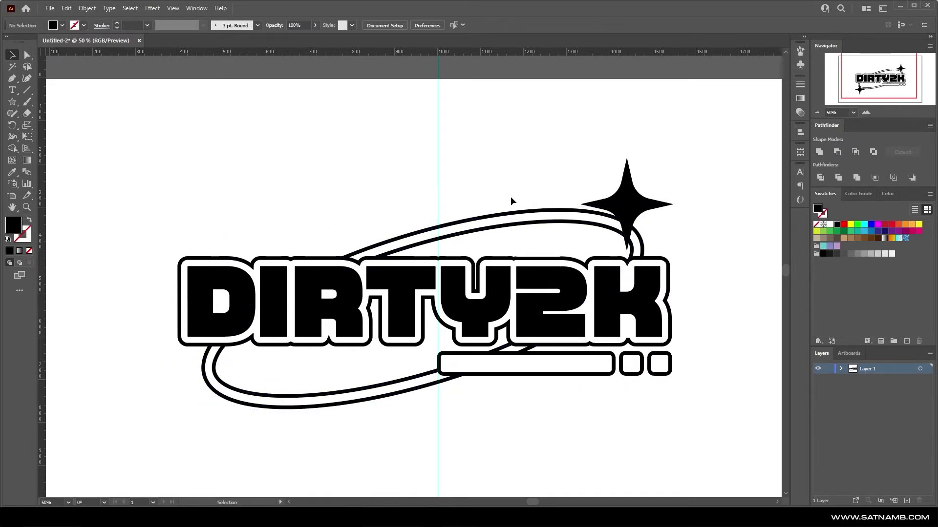
left_click(526, 220)
left_click(512, 279)
left_click(493, 215, "shift")
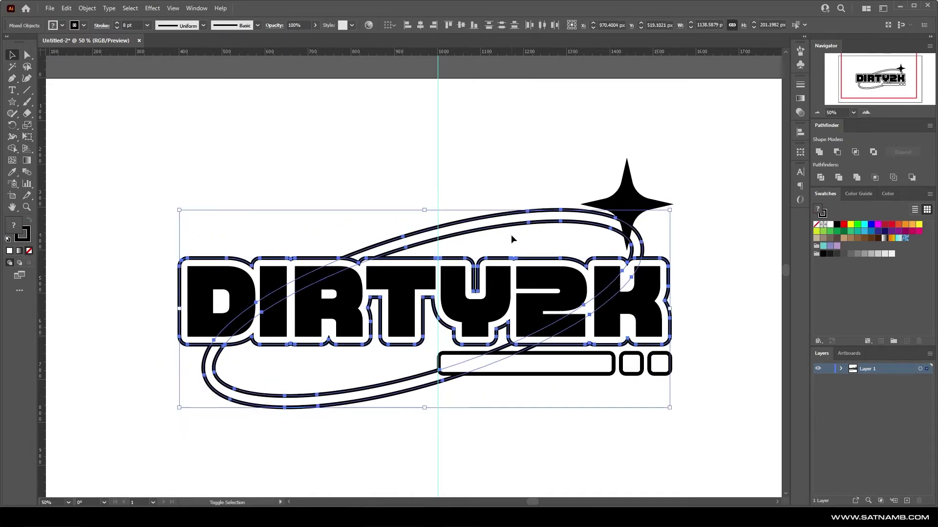
left_click(489, 83)
- Reposition the top-right star, copy it to the ring's lower left, and delete the upper star
left_click_drag(627, 207, 238, 407)
left_click_drag(632, 236, 599, 212)
left_click(721, 195)
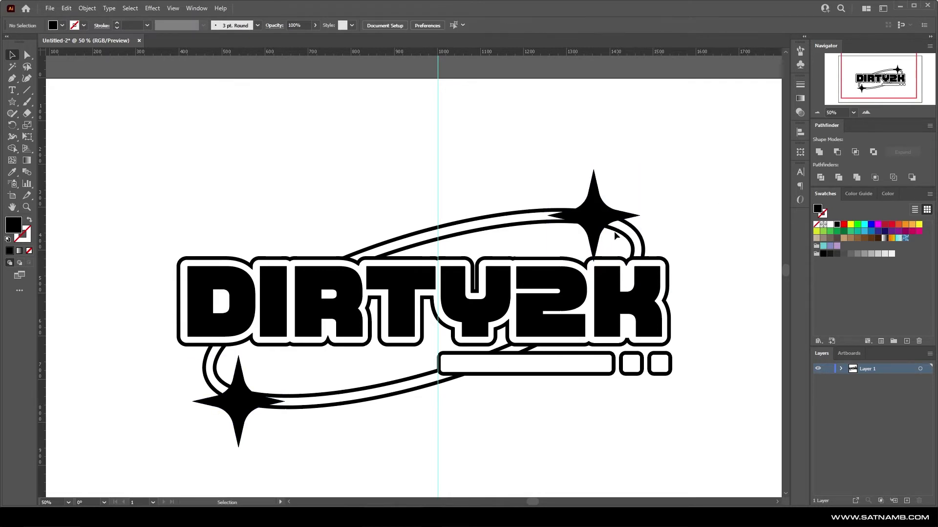
left_click(585, 222)
key("Delete")
- Delete the last lower-left star and draw a new five-pointed star
left_click(230, 372)
key("Delete")
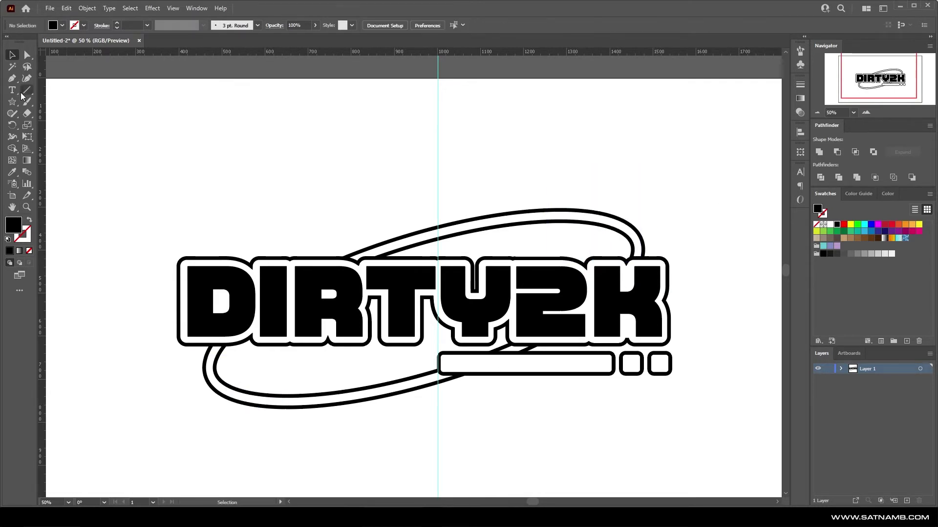
left_click(13, 101)
left_click_drag(157, 186, 222, 240)
key("Up")
- Move the five-point star over the D of DIRTY2K and scale it up around its centre
key("v")
left_click_drag(161, 180, 428, 272)
left_click_drag(491, 192, 506, 176)
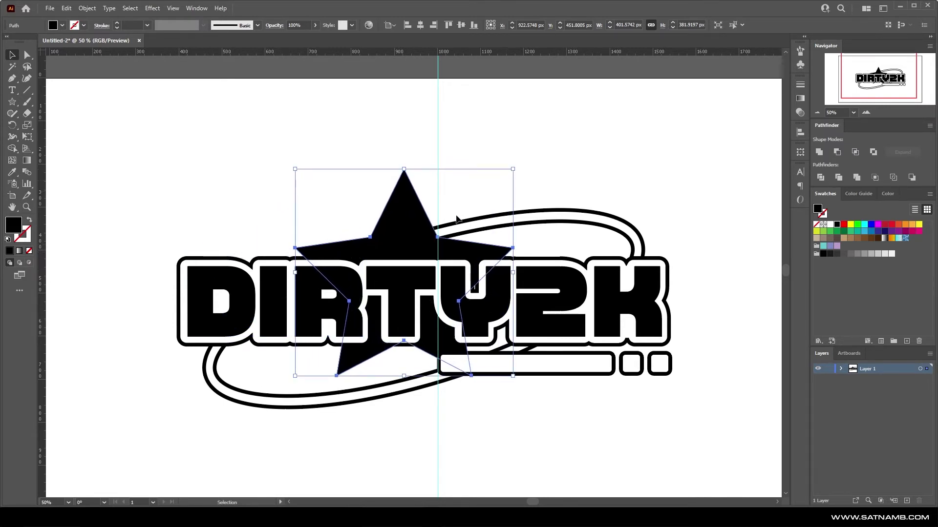
left_click_drag(425, 236, 427, 237)
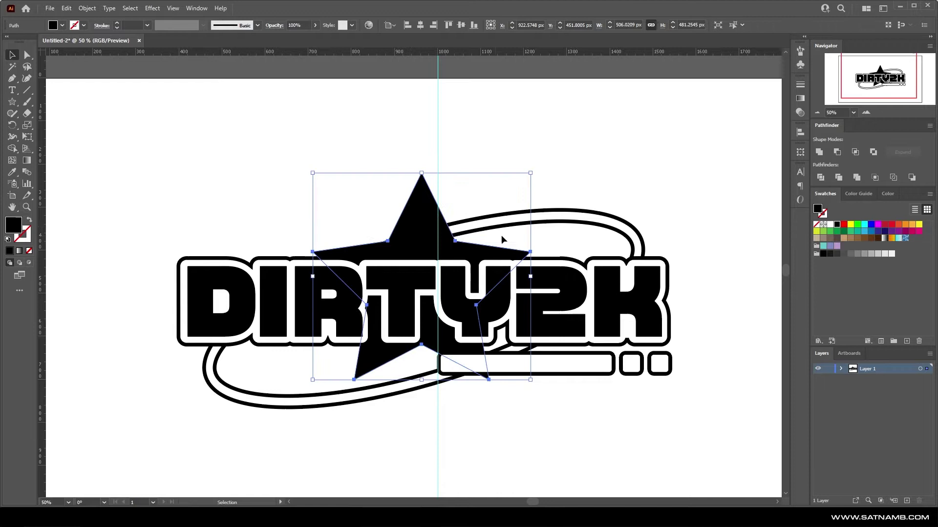
left_click_drag(531, 174, 555, 158)
left_click(663, 158)
left_click(411, 213)
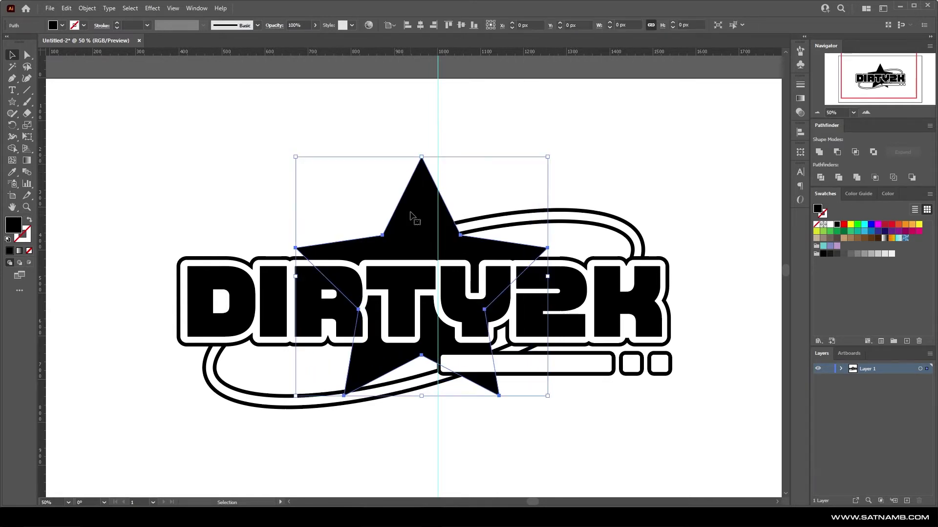
left_click_drag(416, 210, 405, 196)
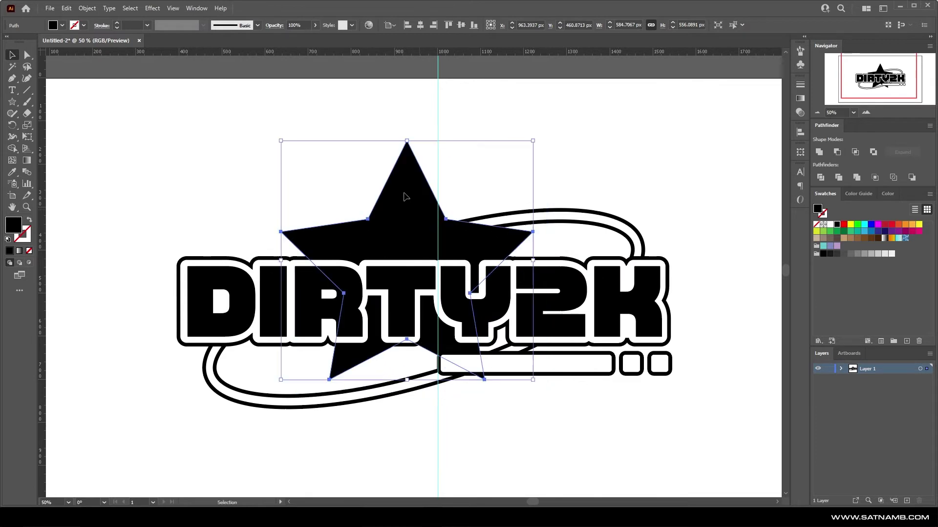
key("ctrl+z")
right_click(420, 196)
- In isolation mode, scale the star's five inner points to 70%
left_click(462, 270)
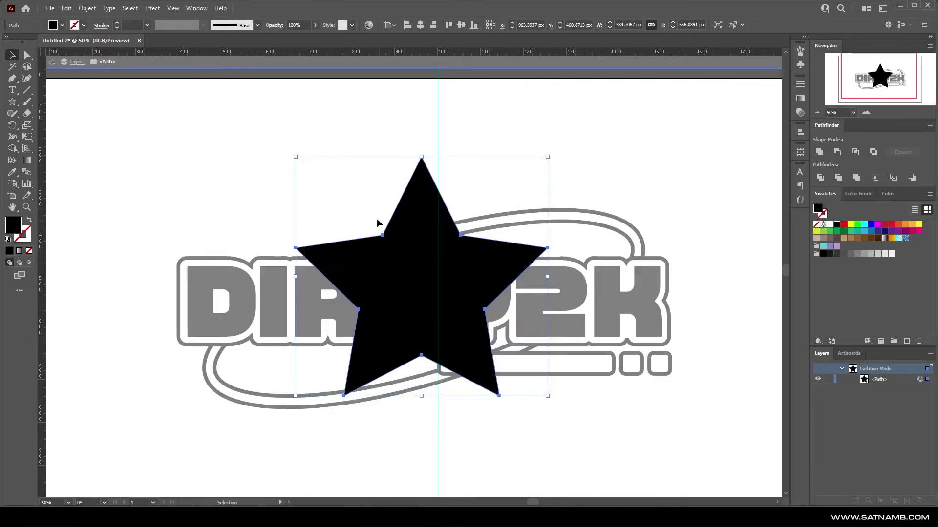
left_click(28, 56)
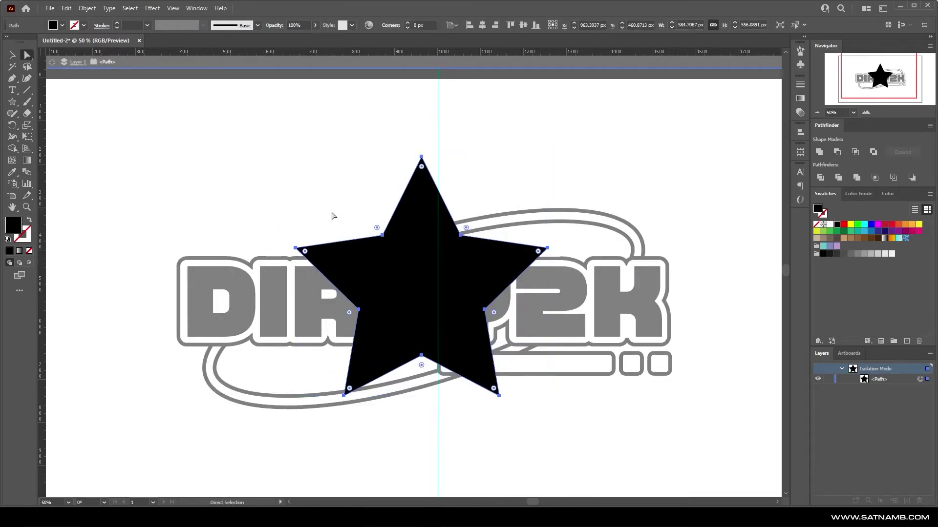
left_click_drag(331, 213, 493, 373)
right_click(519, 338)
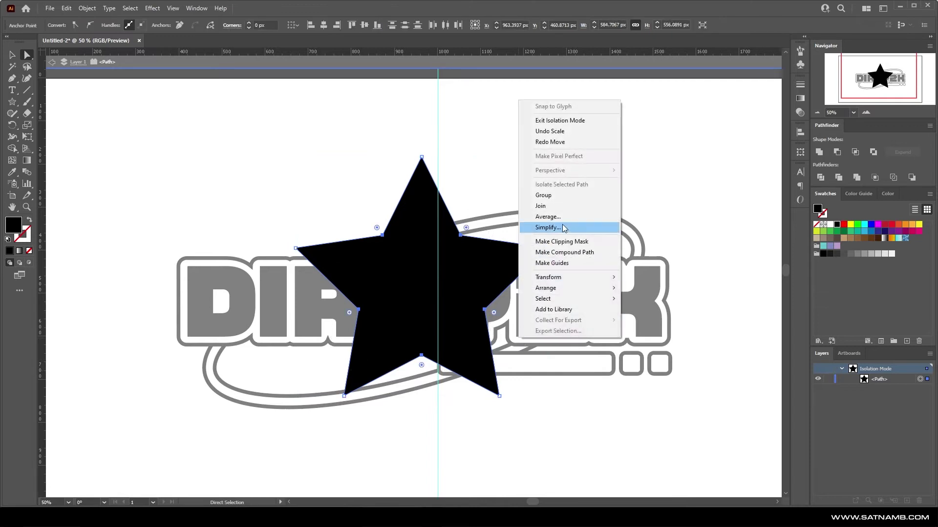
mouse_move(577, 277)
left_click(675, 319)
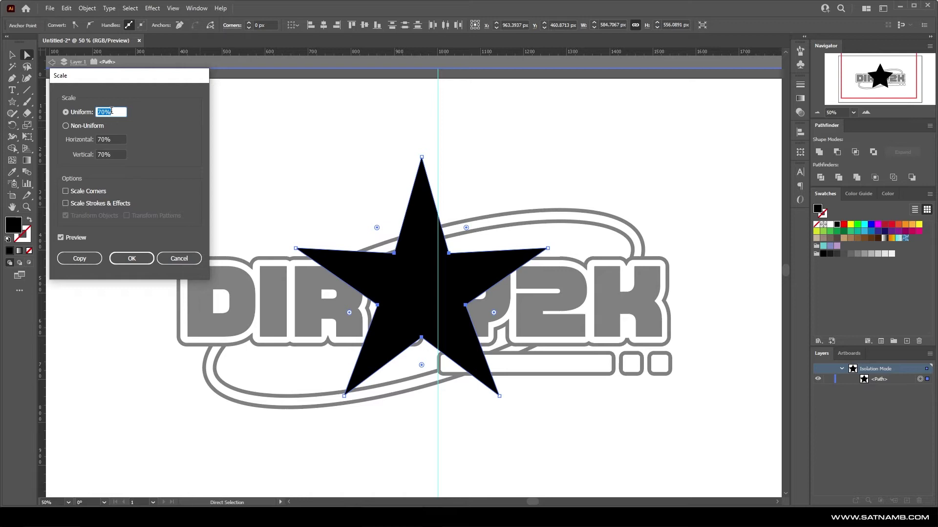
left_click(132, 259)
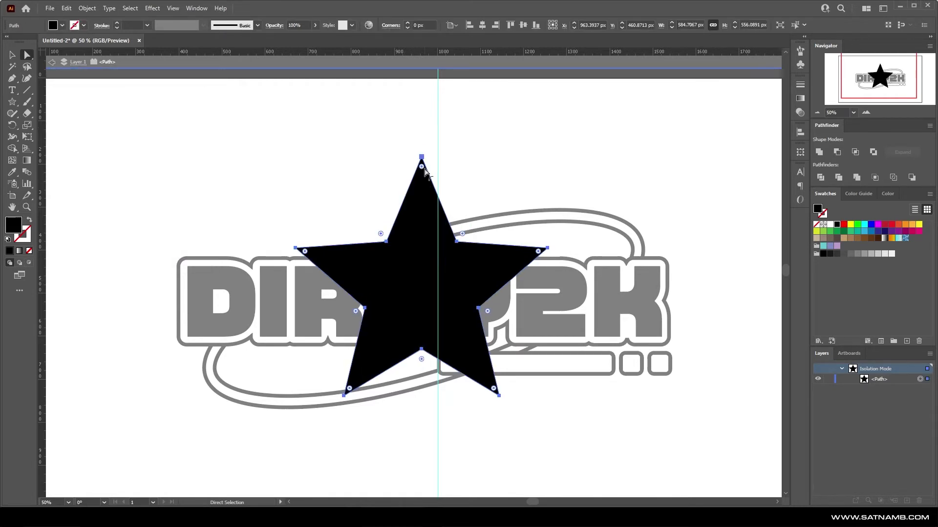
- Round the star's inner corners and leave isolation mode
left_click_drag(486, 208, 359, 357)
left_click_drag(462, 235, 482, 210)
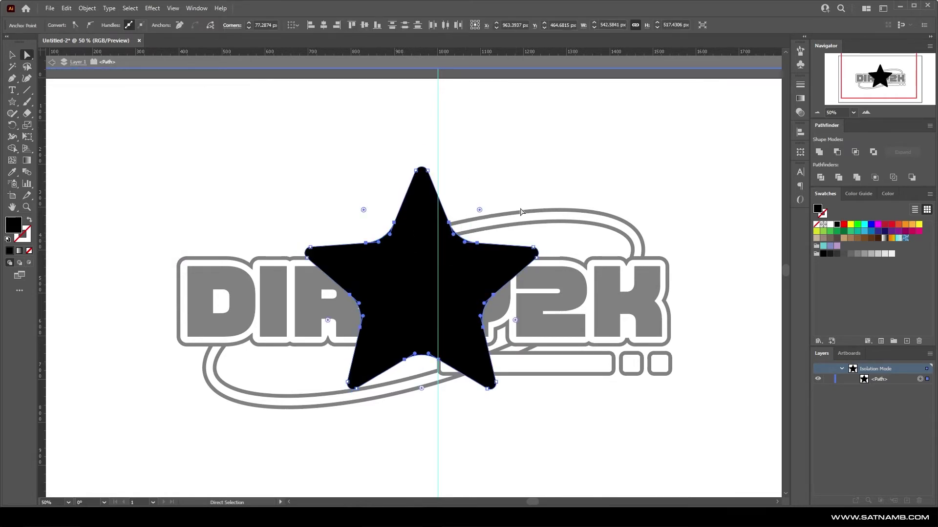
left_click(526, 225)
key("Escape")
- Create a 27 px offset path around the star
left_click(373, 258)
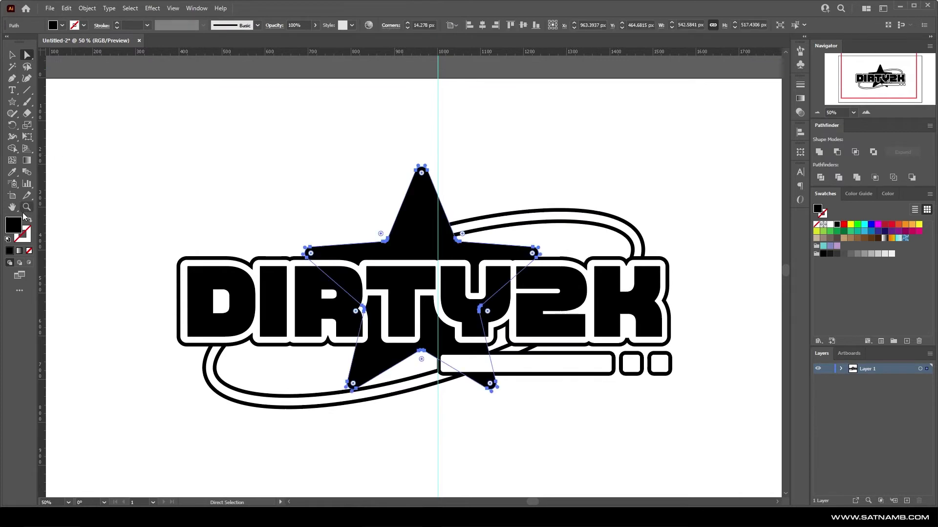
left_click(12, 55)
left_click(87, 9)
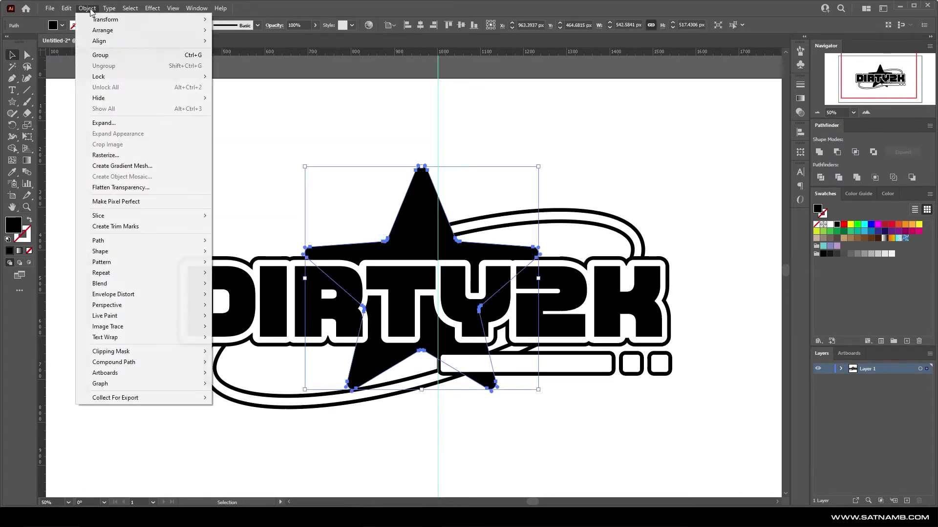
mouse_move(147, 241)
left_click(243, 276)
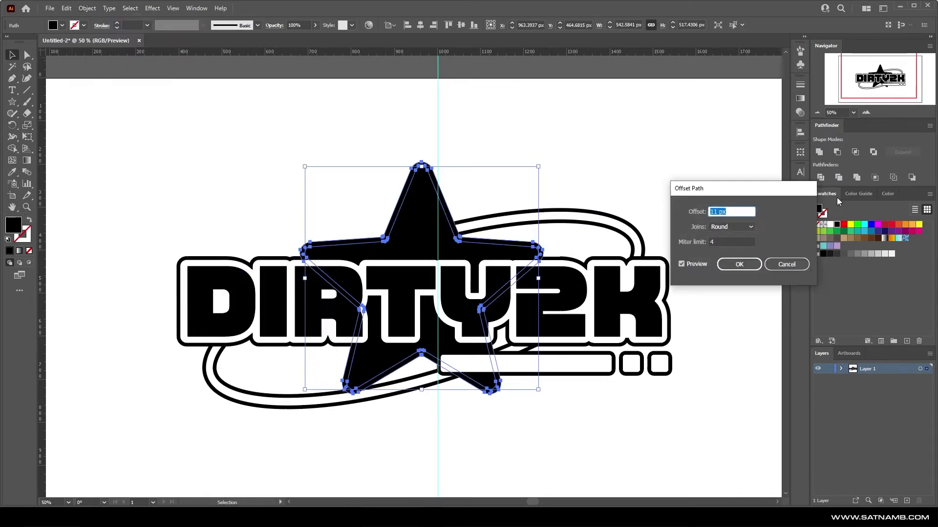
left_click(723, 264)
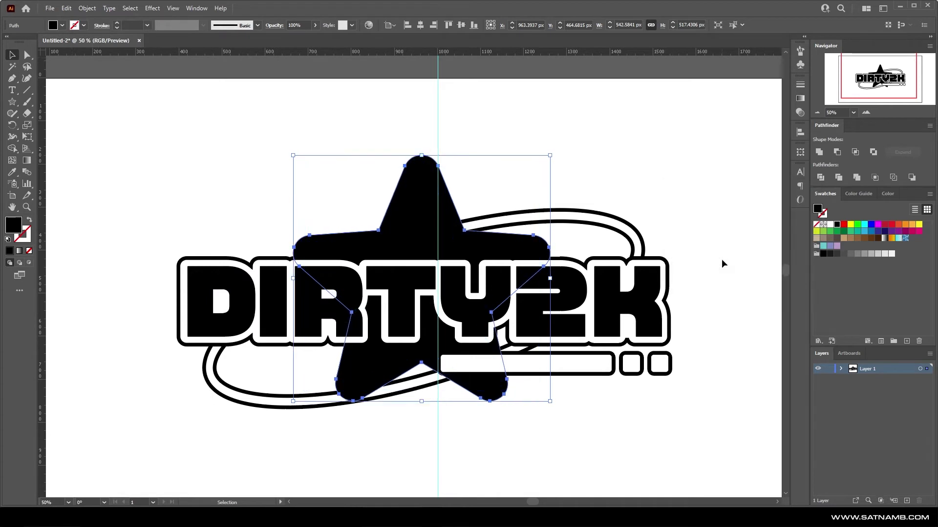
- Give the offset star a white fill with 8 pt black stroke and group both stars
key("shift+x")
left_click(12, 173)
left_click(244, 343)
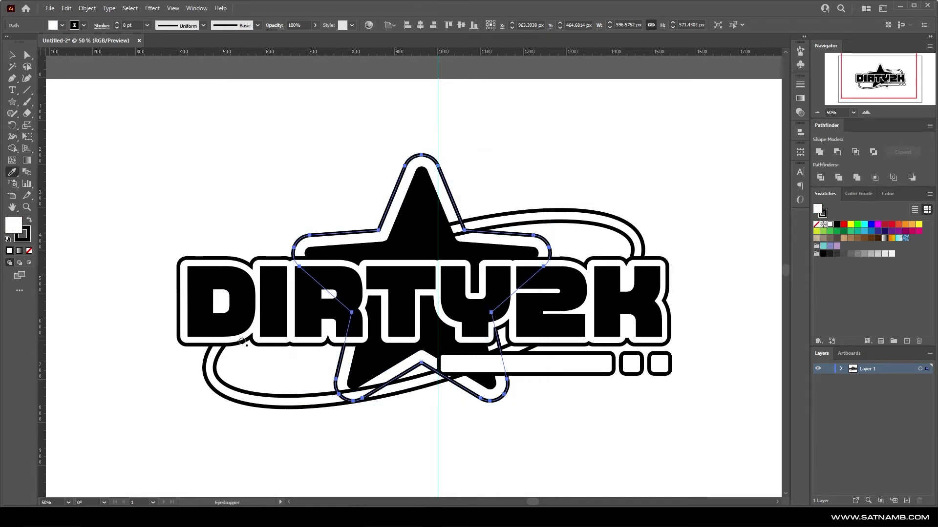
key("v")
left_click(249, 125)
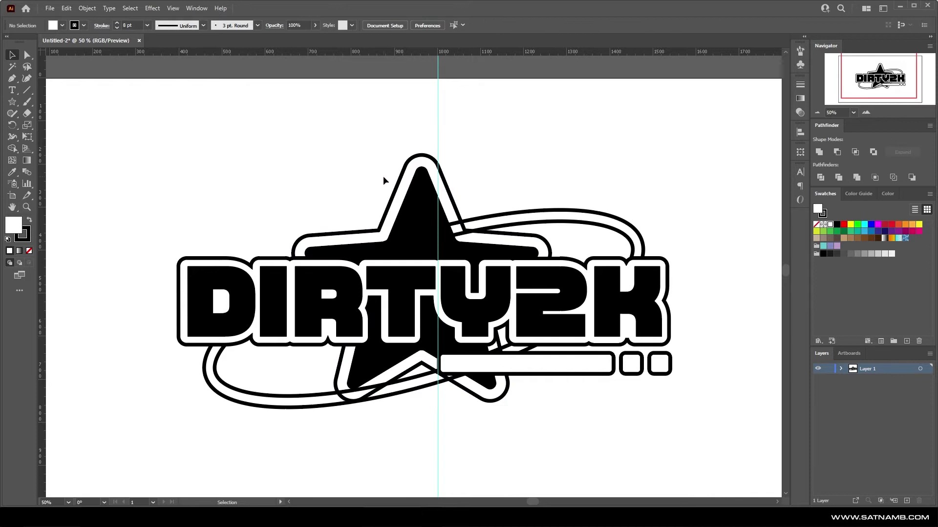
left_click_drag(383, 176, 438, 191)
key("ctrl+g")
- Select the inner and offset stars together and move them down slightly
left_click(571, 184)
left_click_drag(574, 186, 567, 232)
key("ctrl+g")
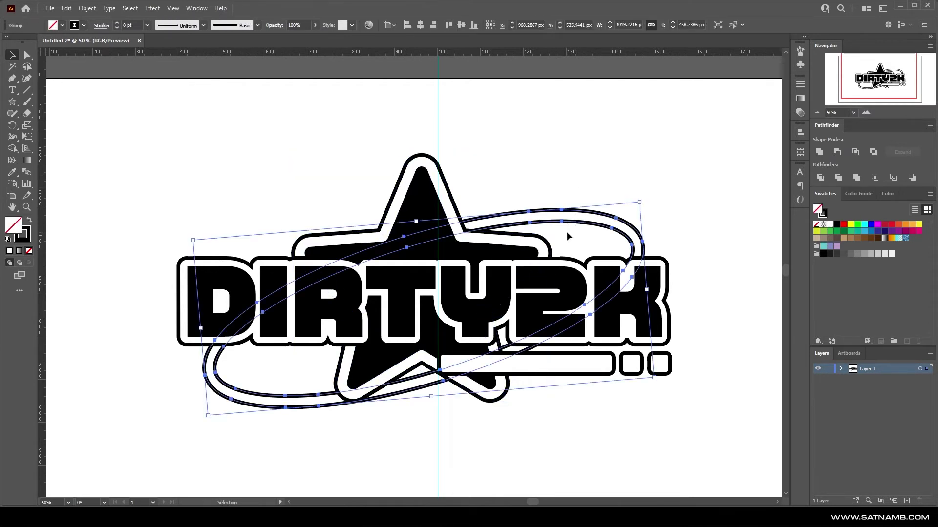
left_click(320, 383)
scroll(320, 383, "down", 2)
left_click(369, 266)
left_click(395, 142, "shift")
left_click_drag(395, 141, 401, 156)
left_click(539, 366)
- Shift the star left behind the lettering and nudge the ring right and up
key("ctrl+minus")
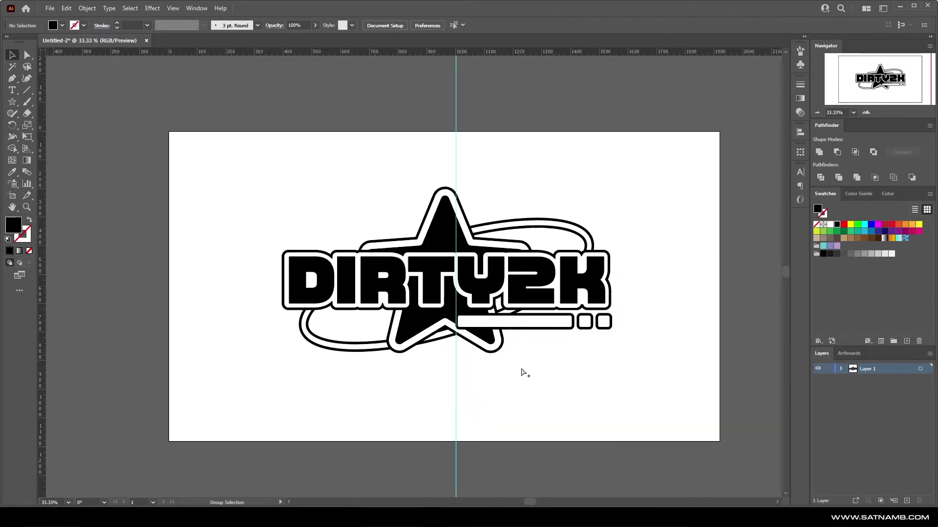
scroll(515, 366, "left", 1)
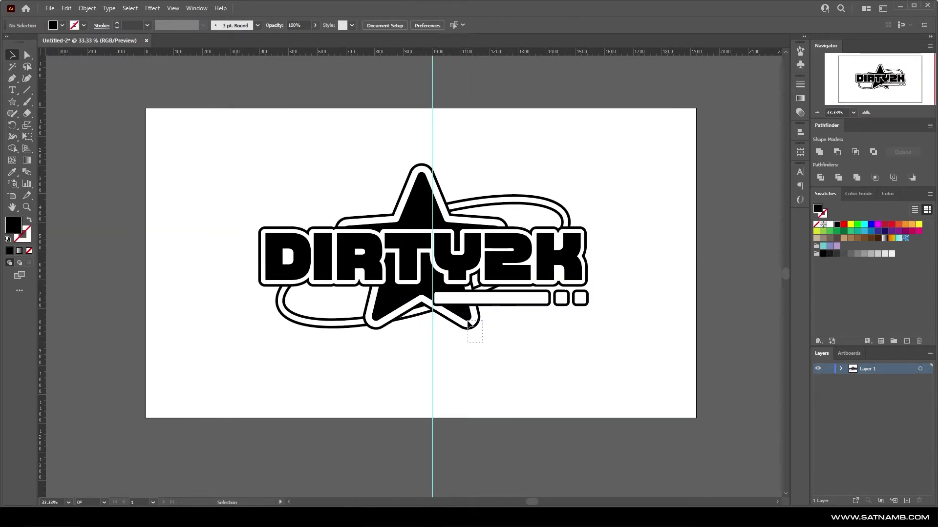
left_click_drag(468, 323, 403, 324)
left_click(565, 203)
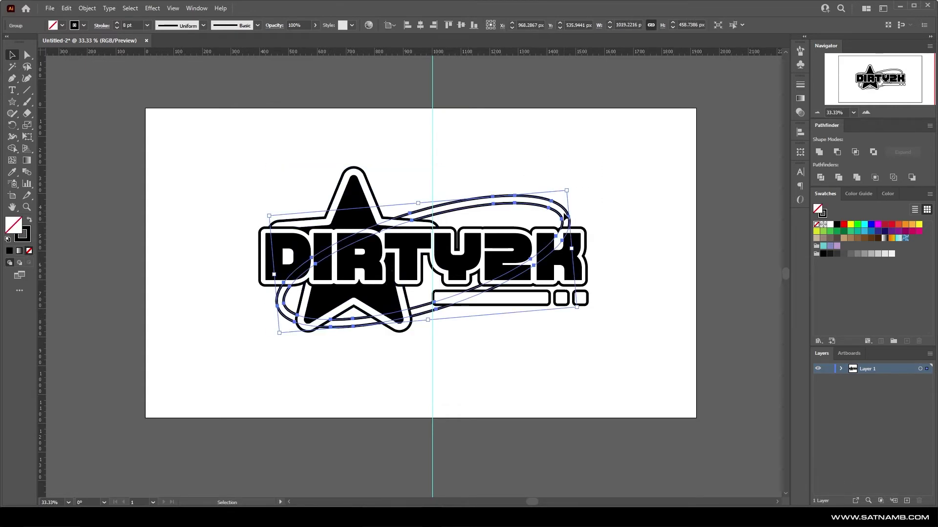
left_click_drag(563, 213, 571, 210)
left_click(462, 341)
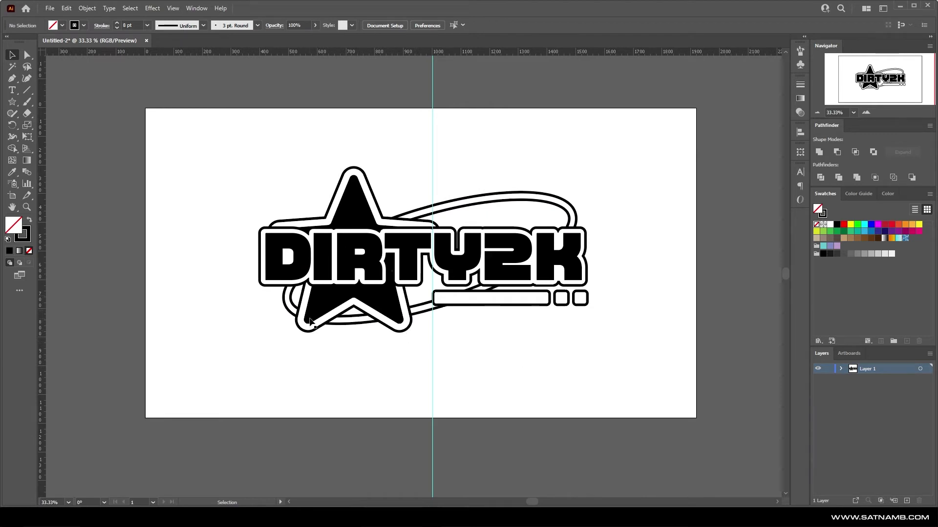
- Delete the vertical guide and marquee-select all the logo artwork
left_click_drag(433, 369, 226, 345)
right_click(329, 362)
left_click_drag(396, 348, 475, 358)
key("Delete")
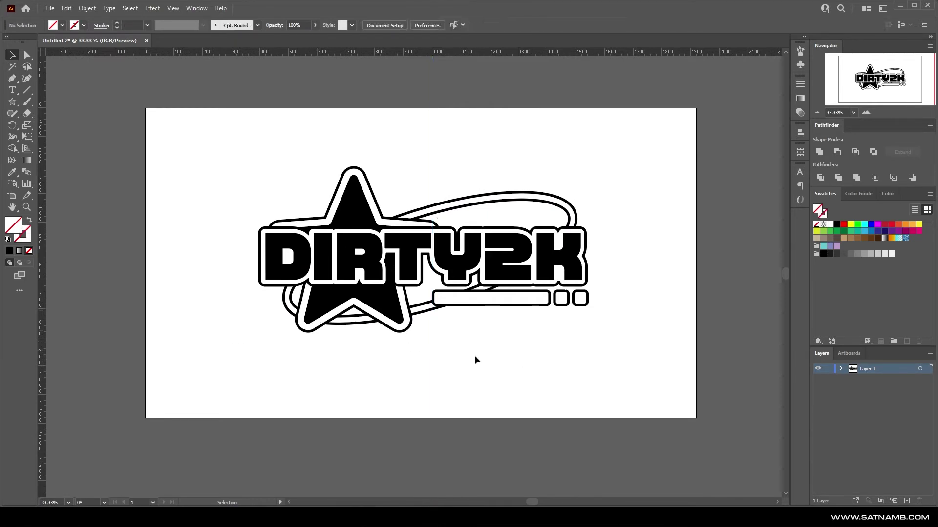
left_click_drag(658, 386, 252, 136)
scroll(377, 235, "down", 1)
- Select the entire DIRTY2K logo and expand it into outlines
left_click_drag(378, 235, 39, 278)
scroll(159, 342, "left", 5)
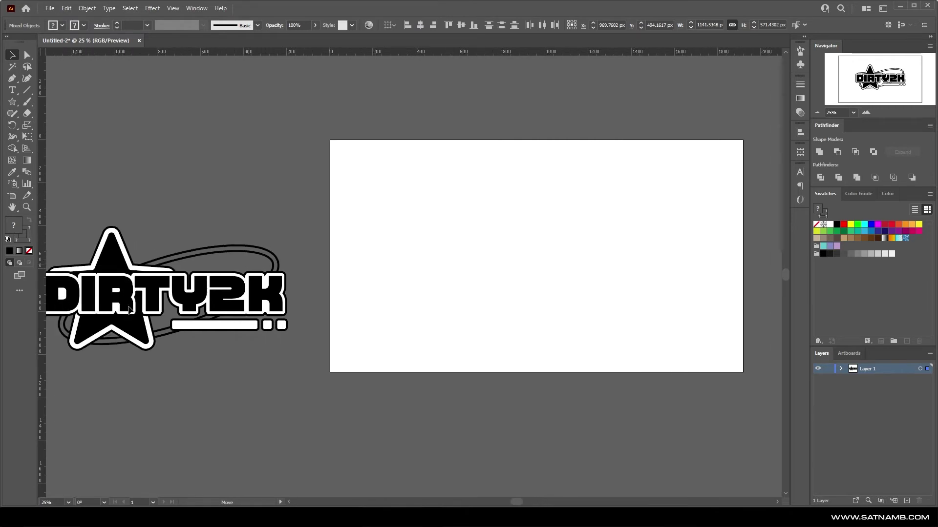
left_click(162, 360)
scroll(166, 360, "up", 2)
key("ctrl+a")
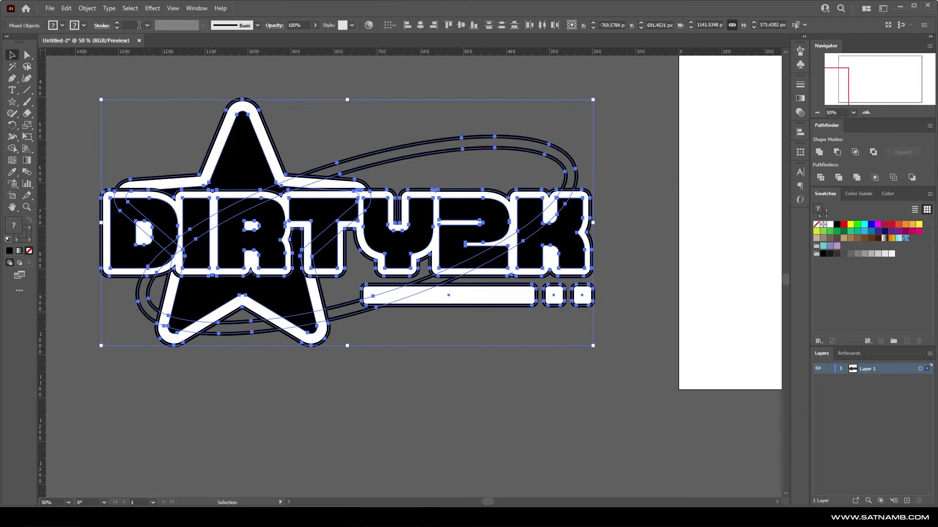
left_click(87, 8)
left_click(98, 122)
left_click(449, 318)
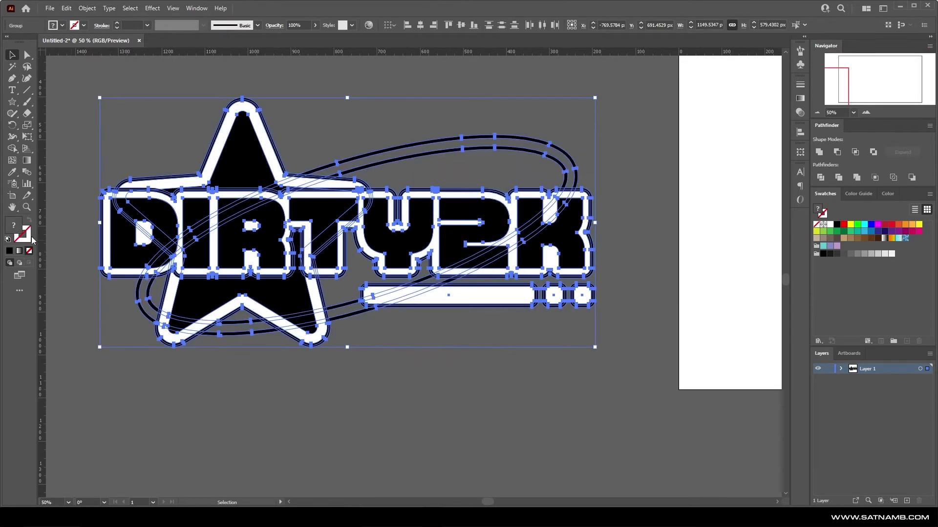
- Merge the outline pieces around the letter D with Shape Builder, then ungroup the logo
left_click(12, 148)
left_click(150, 272)
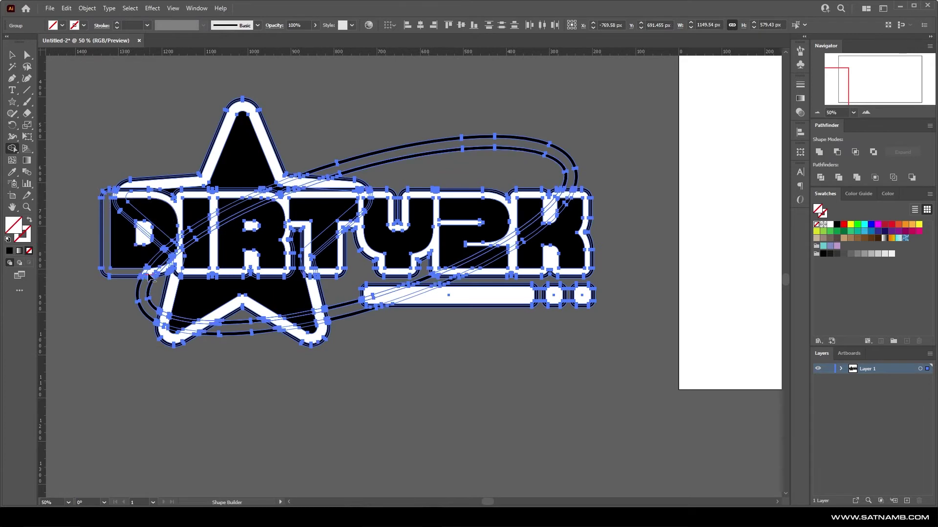
key("v")
left_click(377, 378)
left_click(233, 269)
key("ctrl+shift+g")
left_click(153, 85)
- Move the logo onto the artboard and deselect it
key("ctrl+a")
scroll(145, 88, "down", 4)
left_click_drag(168, 116, 356, 94)
scroll(338, 236, "up", 5)
left_click(338, 236)
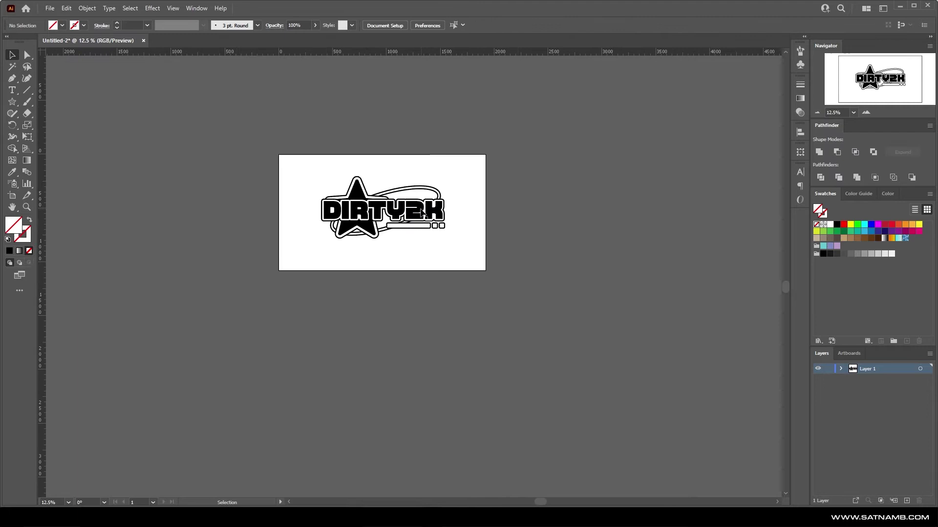
scroll(408, 201, "up", 2)
scroll(223, 202, "up", 1)
- Select all the logo's paths and anchors to check them, then switch to Photoshop
key("a")
scroll(207, 142, "up", 1)
left_click_drag(202, 134, 587, 351)
key("v")
left_click(462, 397)
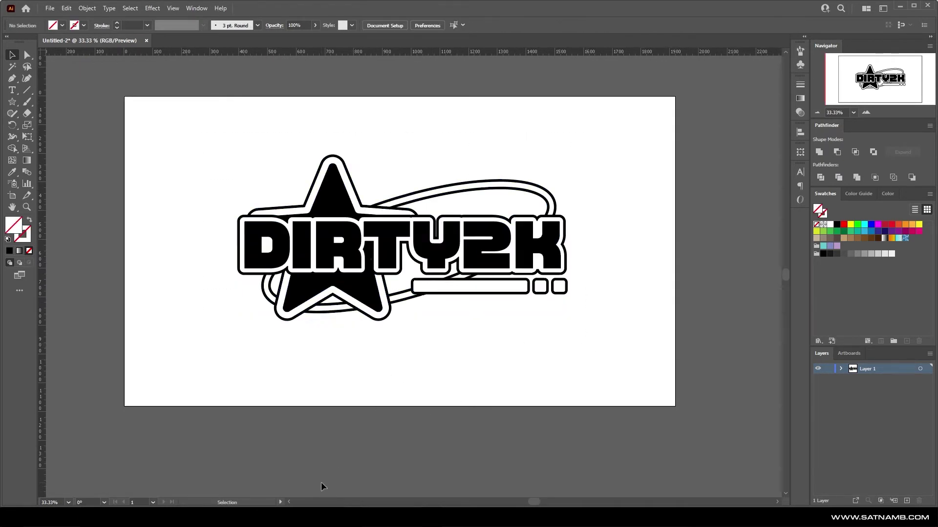
left_click(323, 486)
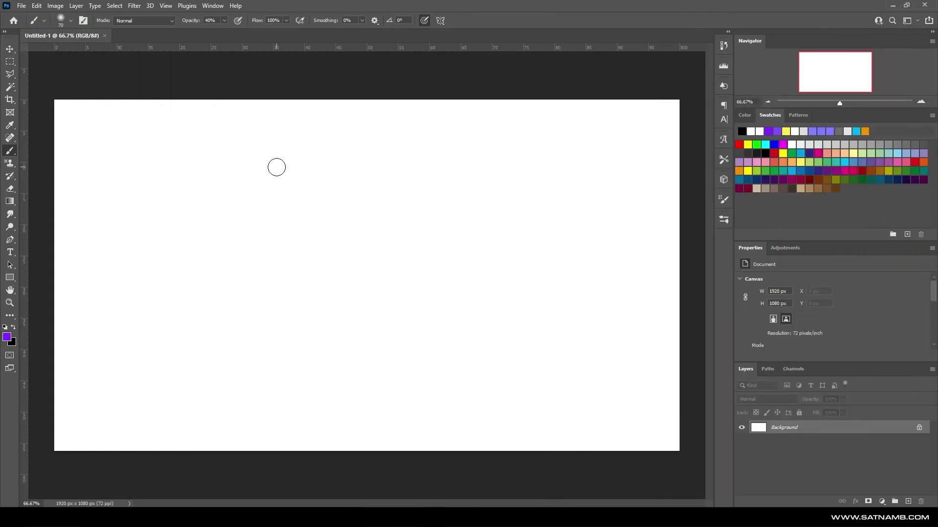
- Paste the logo as a smart object, duplicate its layer, and hide the original
key("ctrl+v")
left_click(508, 146)
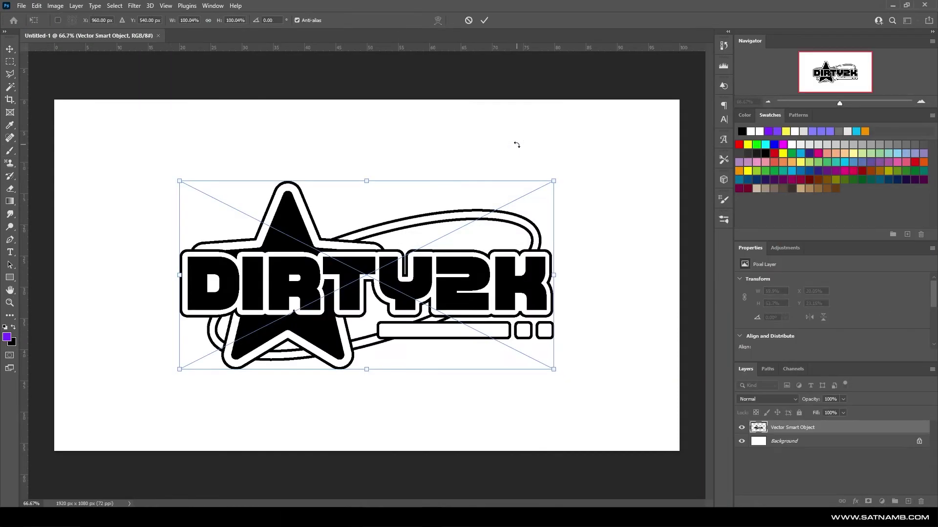
key("Return")
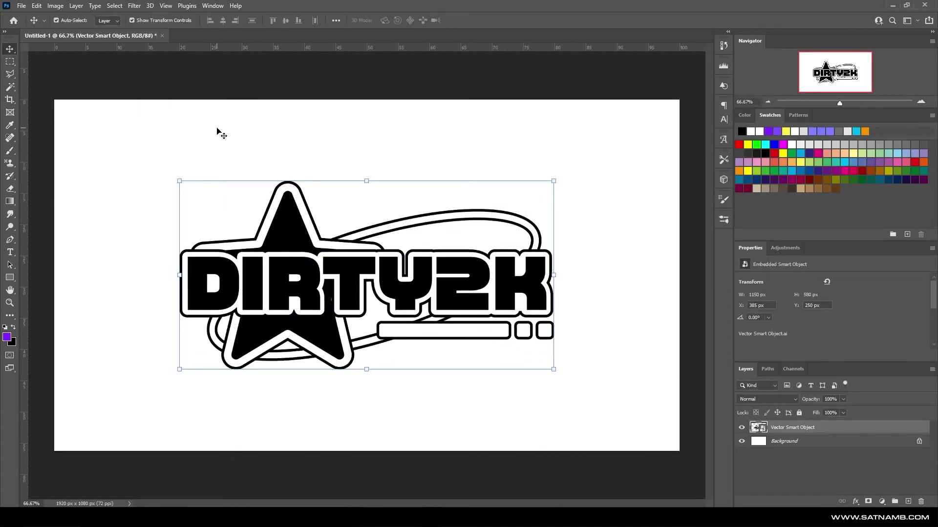
left_click(800, 462)
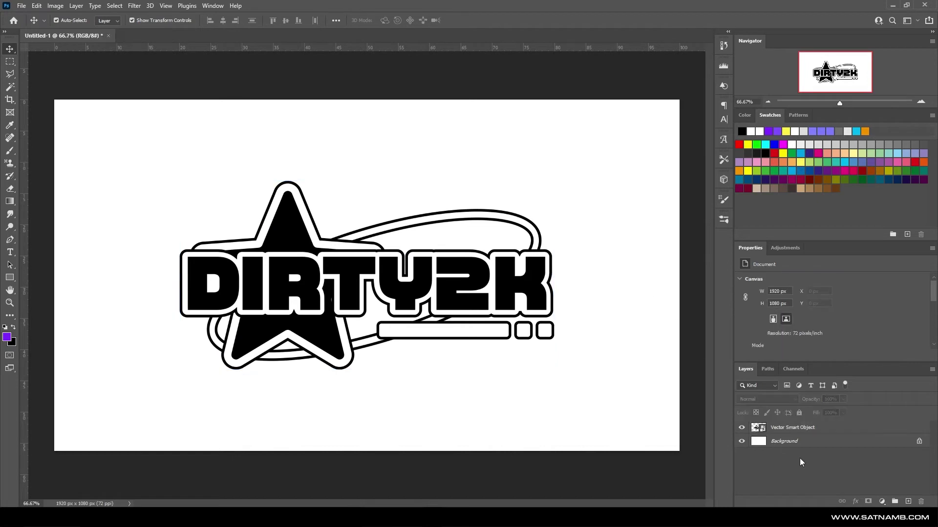
left_click(785, 432)
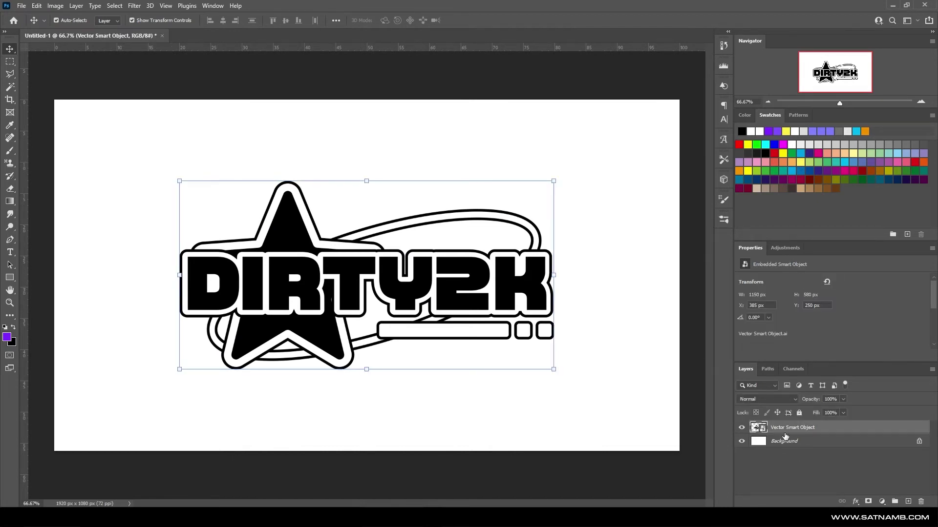
key("ctrl+j")
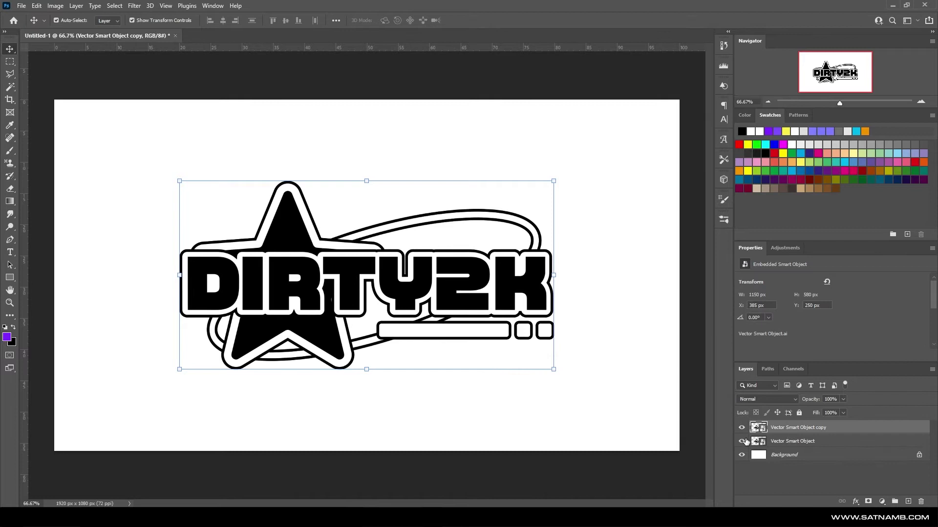
left_click(742, 441)
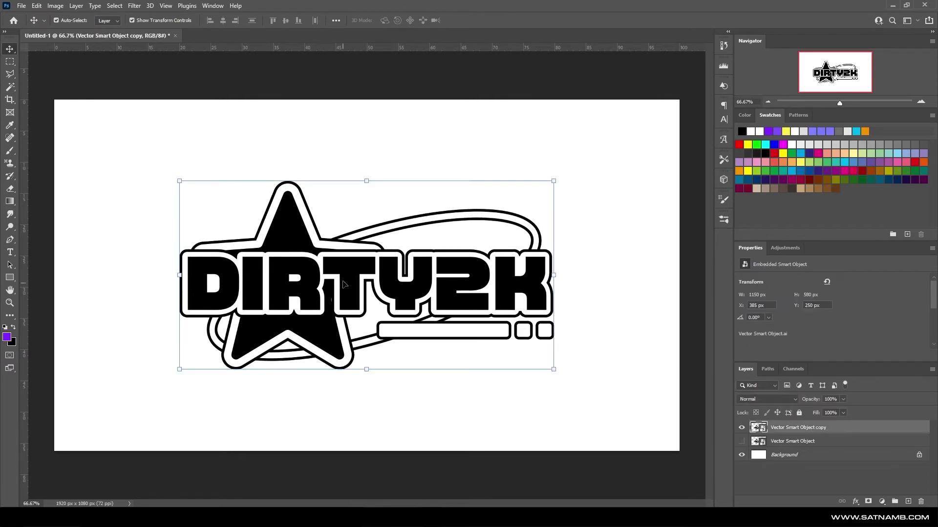
- Blur the logo copy with a Gaussian Blur of about 5 pixels
left_click(138, 5)
mouse_move(162, 131)
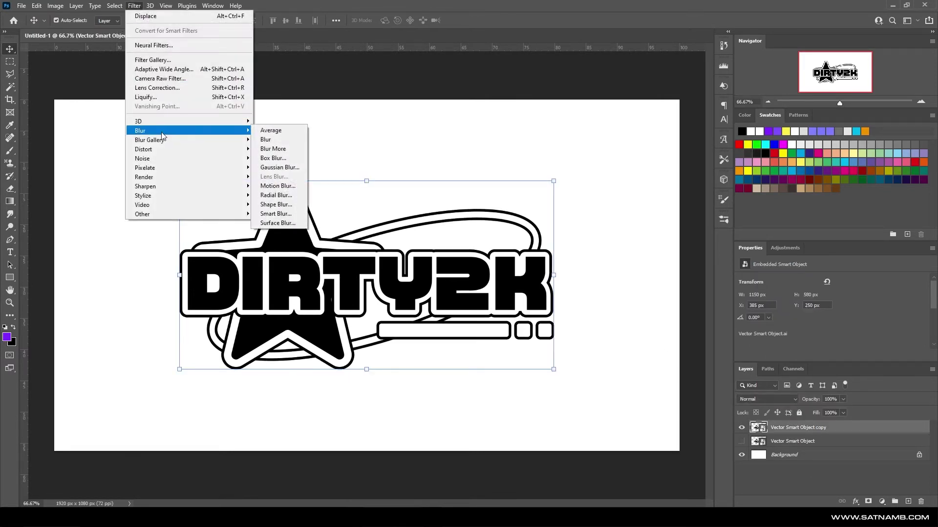
left_click(283, 167)
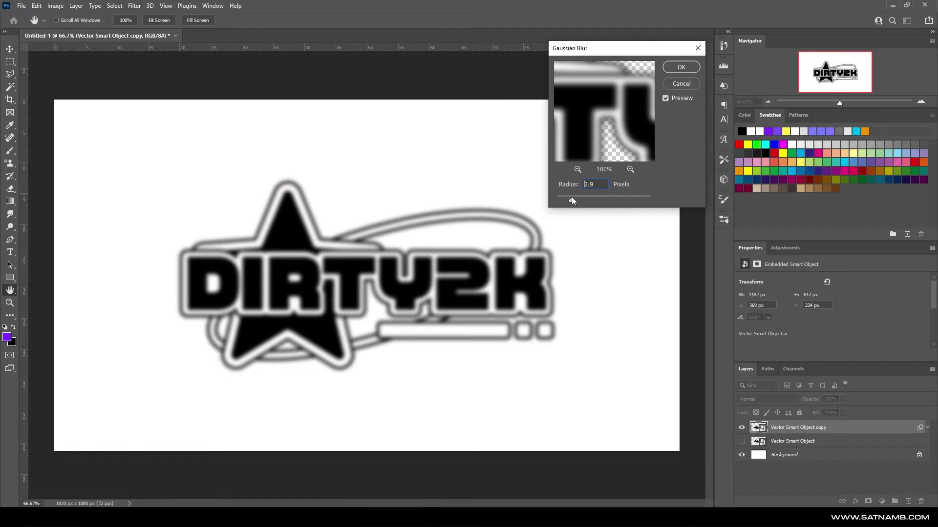
left_click_drag(572, 197, 581, 200)
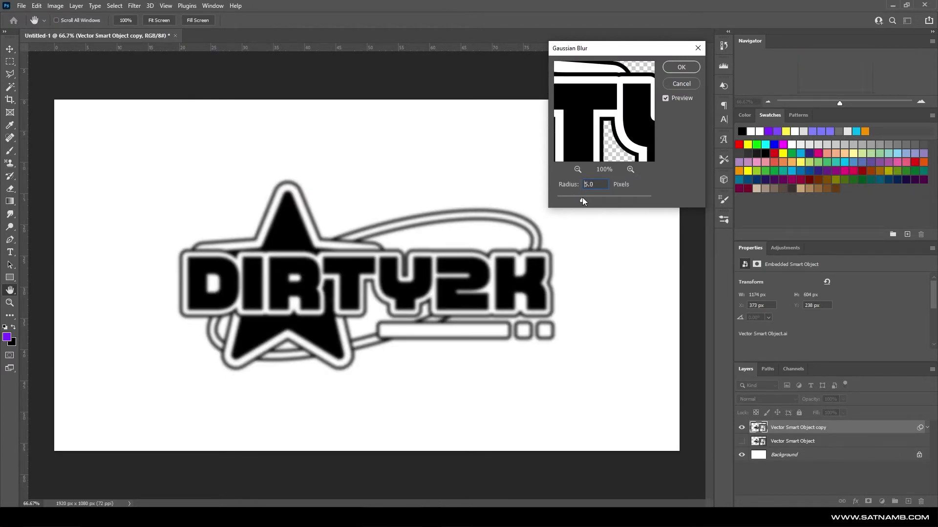
left_click(670, 67)
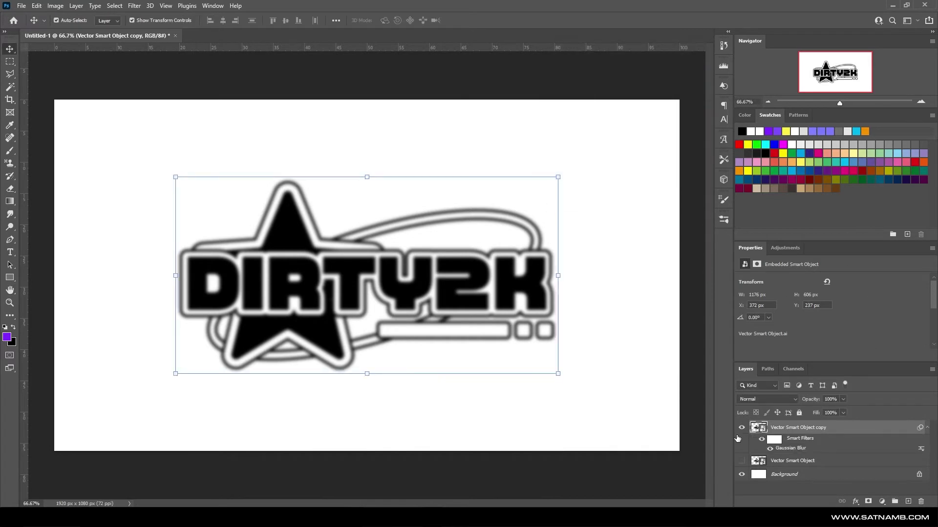
left_click(785, 248)
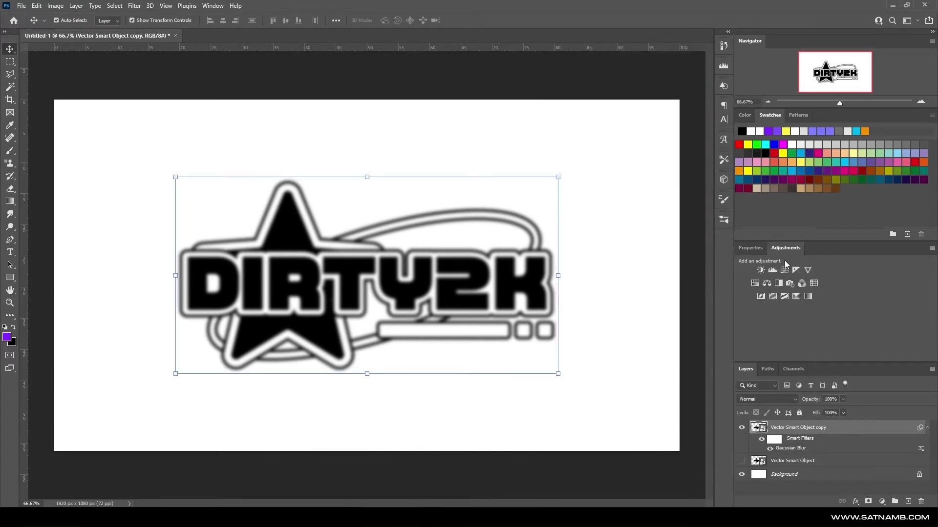
- Add a Threshold at about 150, then paint out the blob under the Y with a 62 px brush
left_click(784, 296)
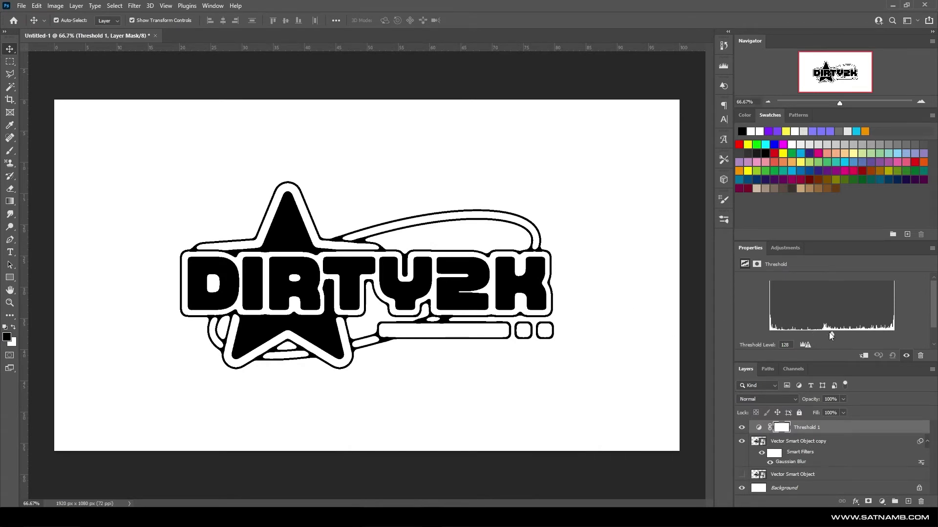
mouse_move(830, 333)
left_mouse_down()
mouse_move(860, 324)
mouse_move(843, 322)
left_mouse_up()
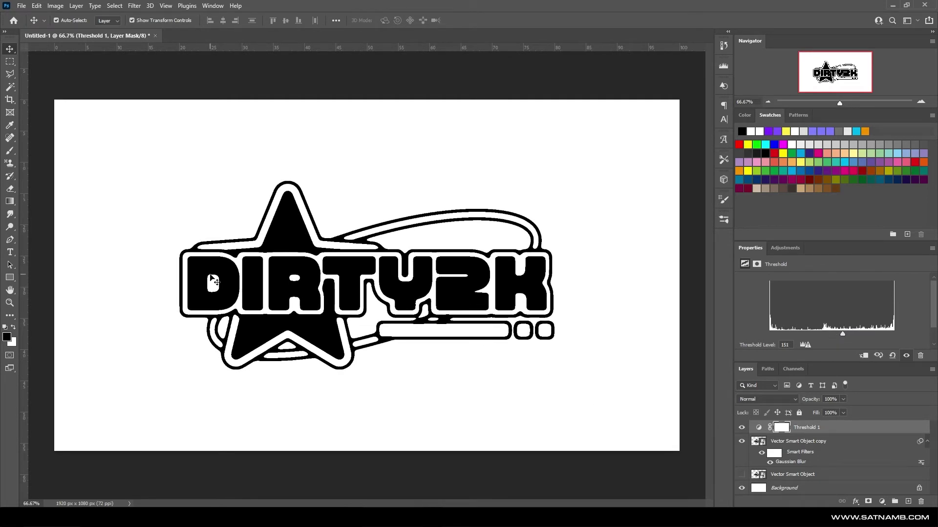
left_click(770, 454)
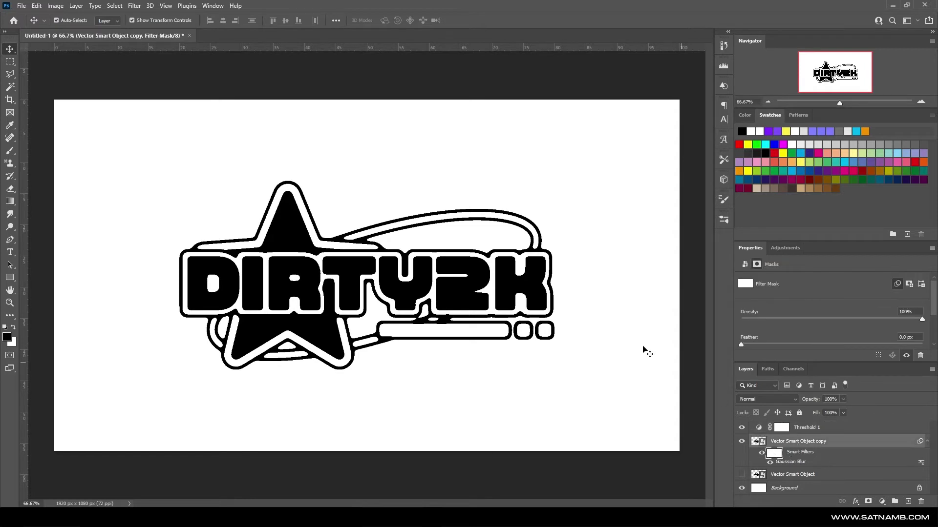
left_click(9, 152)
right_click(260, 173)
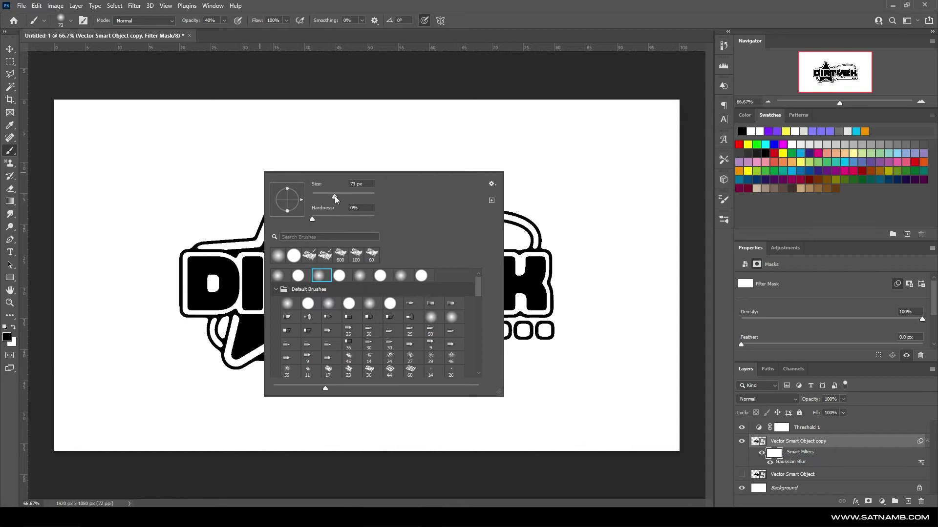
left_click_drag(335, 197, 331, 197)
left_click(200, 209)
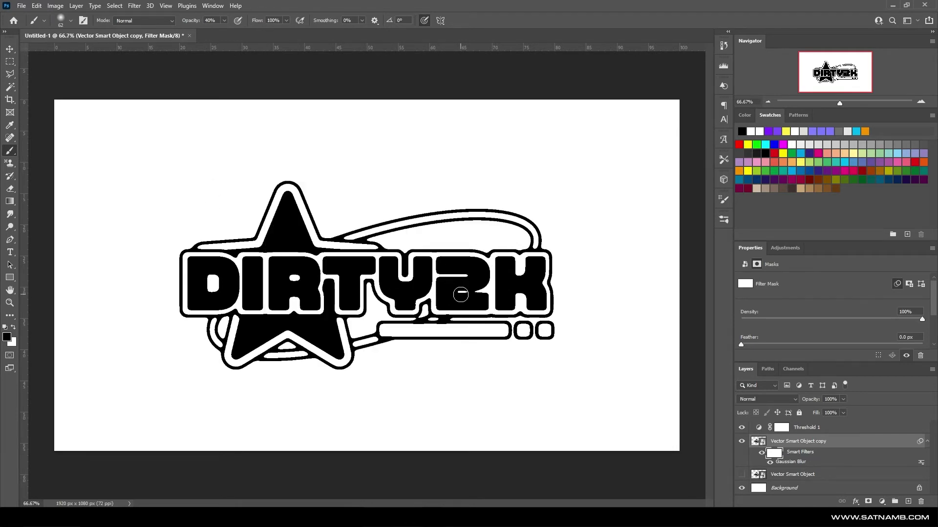
key("x")
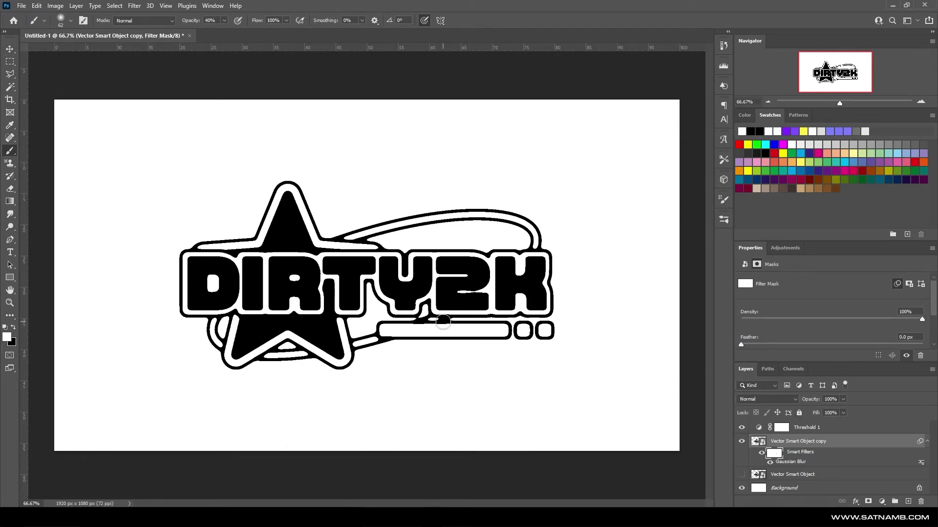
key("x")
left_click_drag(442, 320, 420, 321)
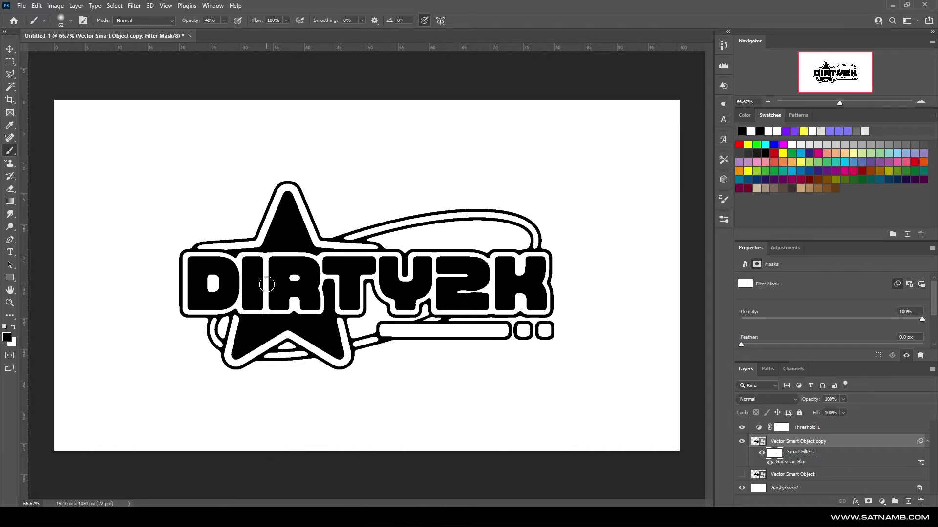
left_click(814, 443)
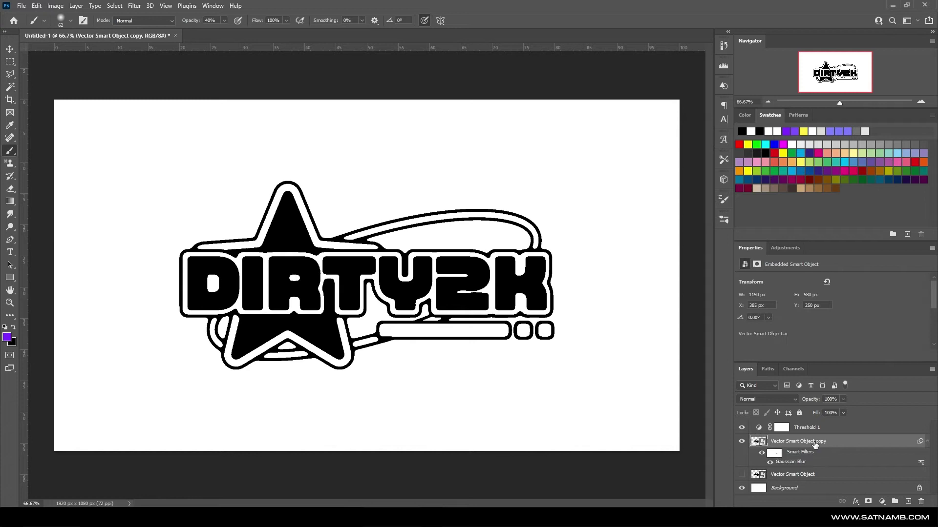
left_click(134, 5)
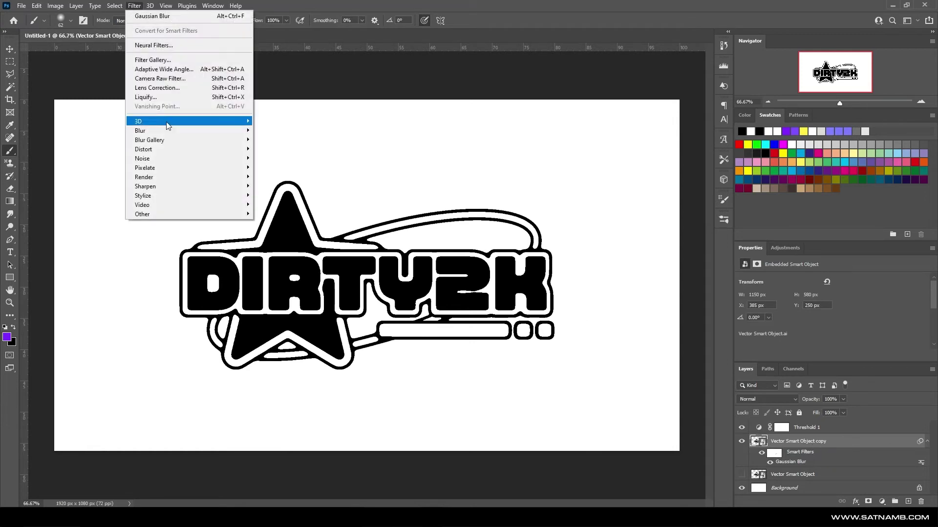
mouse_move(187, 162)
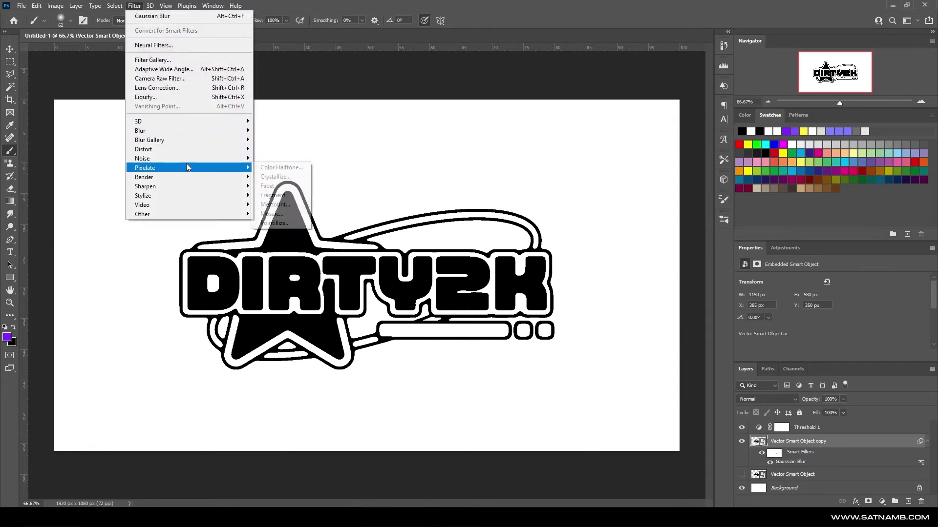
left_click(281, 177)
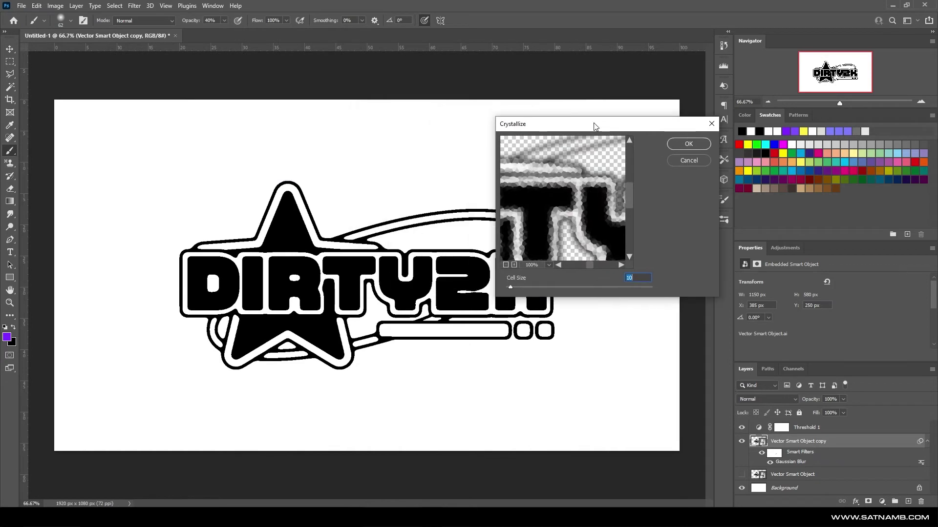
key("Return")
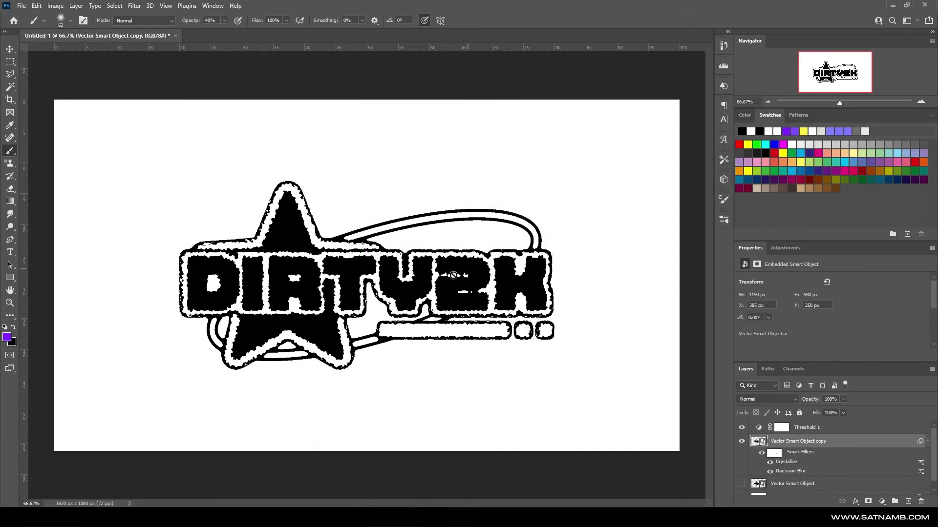
key("ctrl+z")
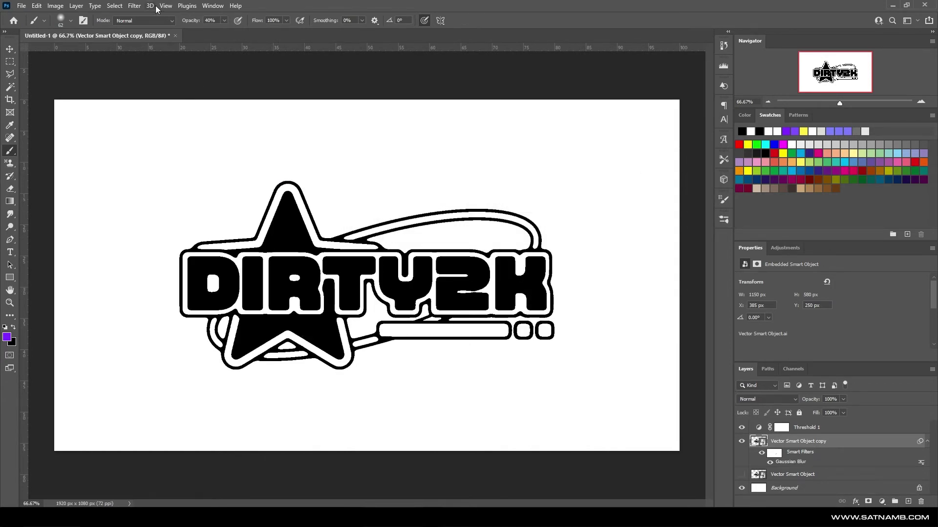
- Apply a Ripple filter with a strongly negative amount, then repeat it twice more
left_click(134, 5)
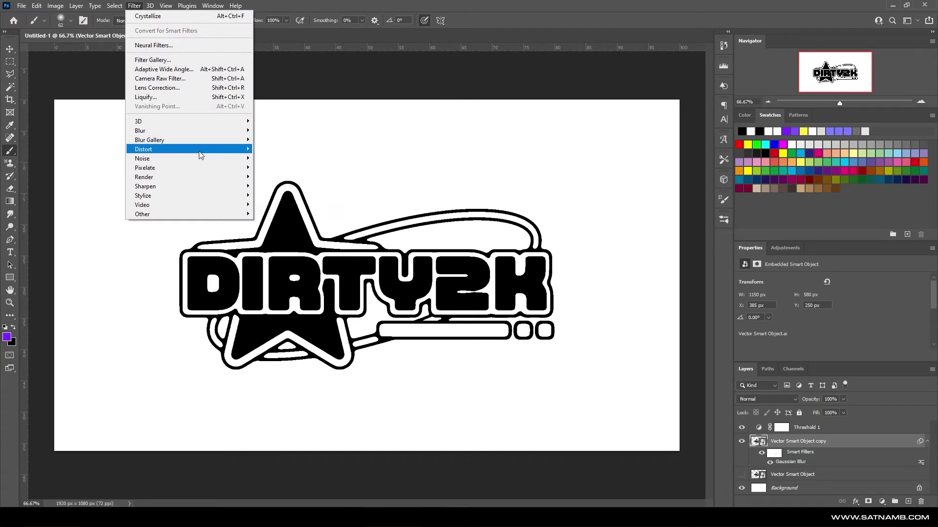
mouse_move(191, 149)
left_click(283, 176)
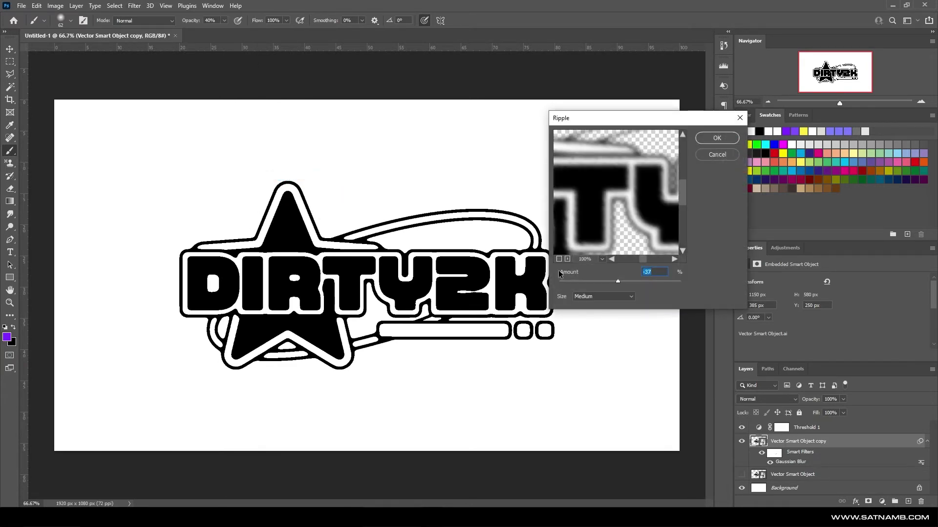
scroll(639, 198, "up", 1)
scroll(644, 191, "down", 5)
left_click(645, 191, "ctrl")
mouse_move(618, 282)
left_mouse_down()
mouse_move(587, 280)
mouse_move(621, 271)
left_mouse_up()
left_click(717, 138)
scroll(429, 269, "up", 3)
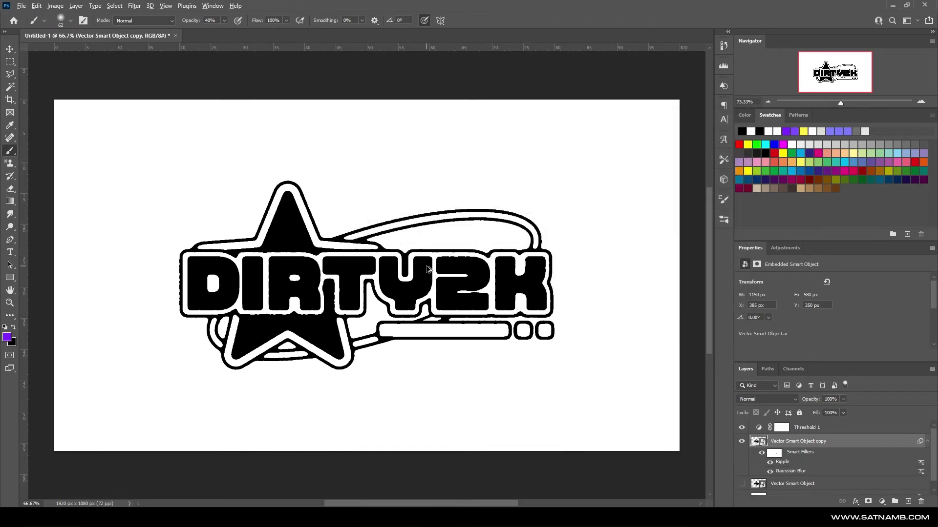
key("ctrl+alt+f")
left_click(716, 140)
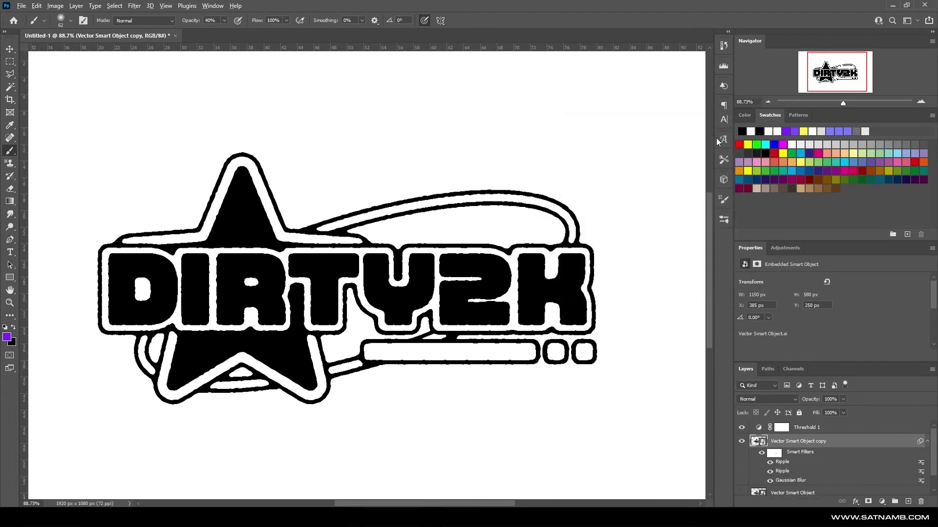
key("ctrl+alt+f")
left_click(717, 140)
- Undo the stacked Ripples and reapply a single Ripple at amount 60
key("ctrl+z")
key("ctrl+z")
key("ctrl+z")
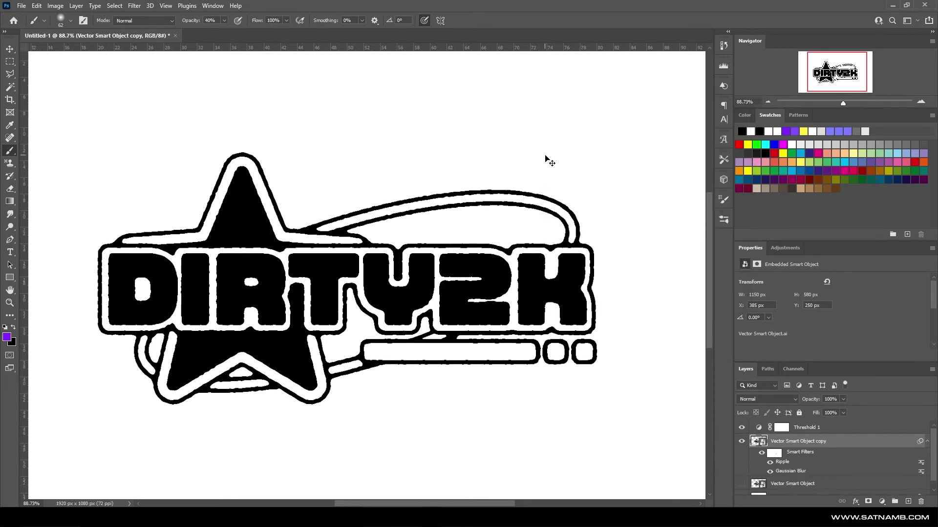
key("ctrl+alt+f")
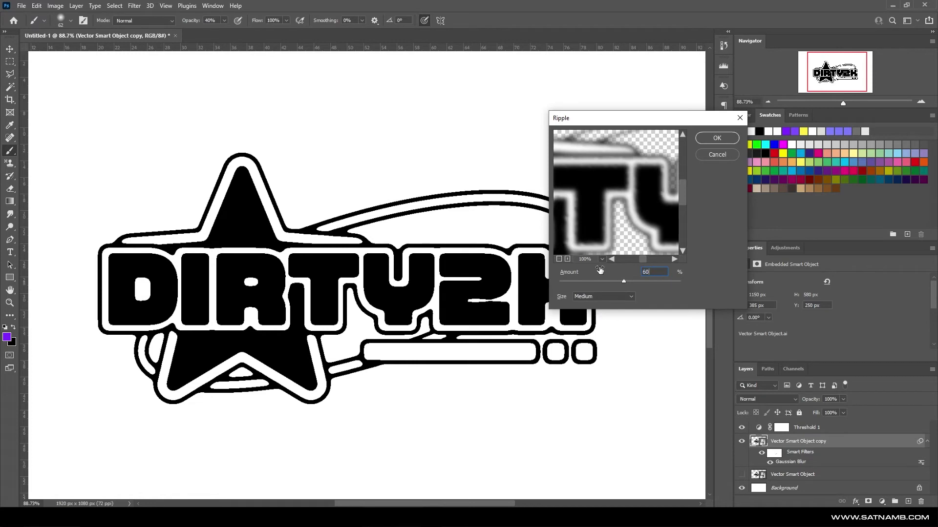
type("60")
key("Return")
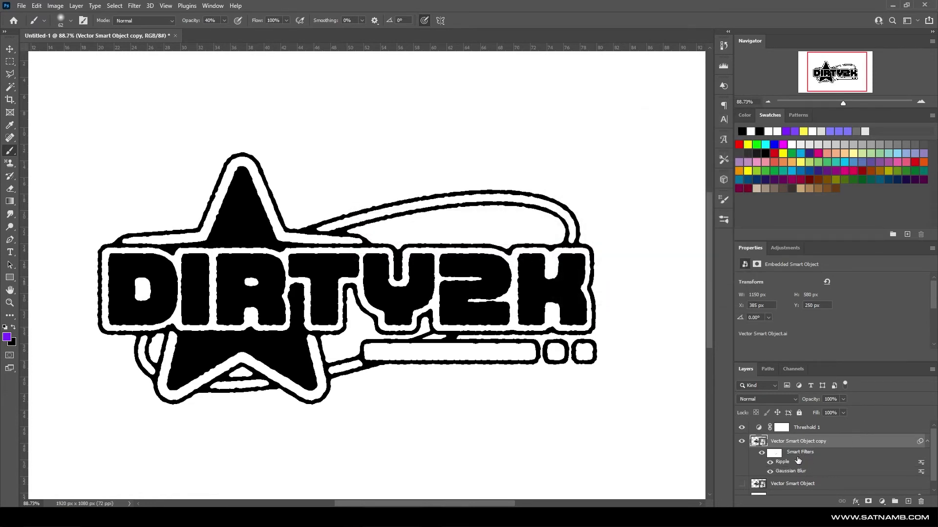
scroll(342, 320, "down", 2)
scroll(323, 328, "up", 2)
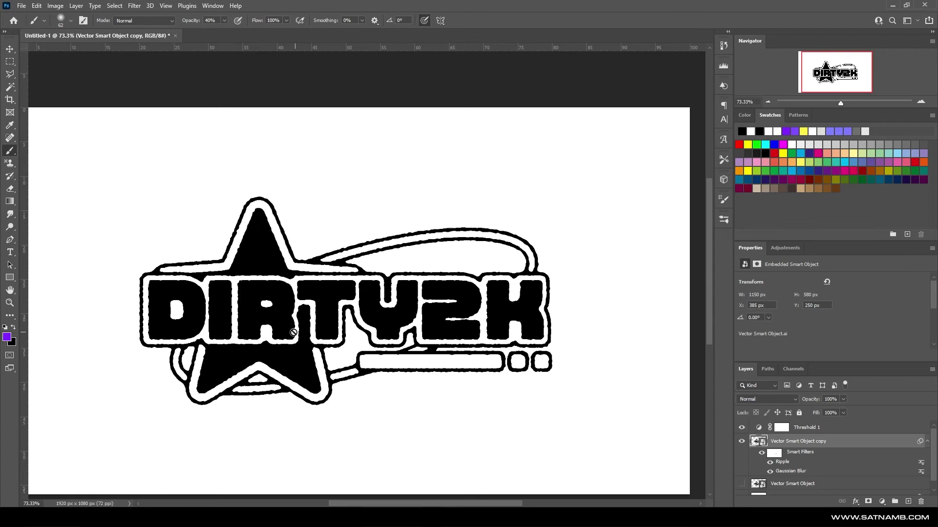
scroll(299, 336, "down", 2)
scroll(293, 334, "left", 2)
scroll(299, 330, "down", 1)
scroll(302, 335, "right", 1)
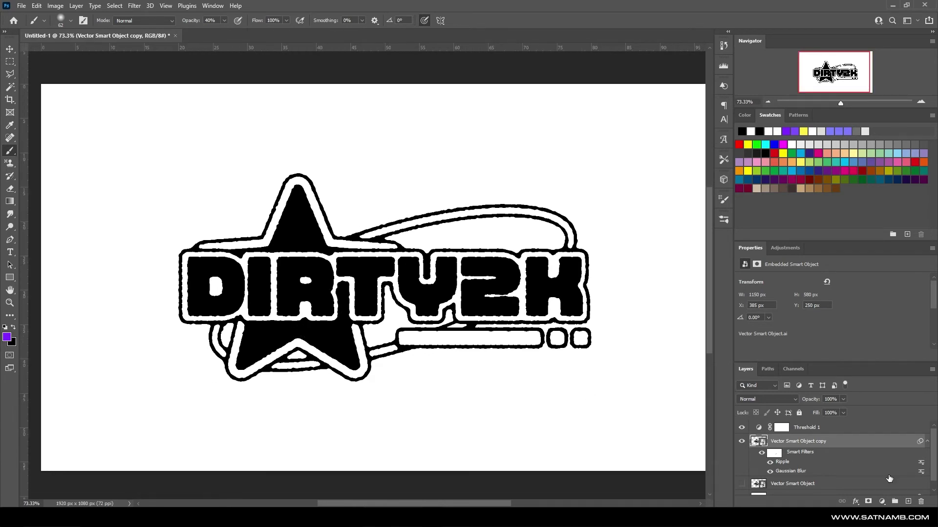
- Collapse the logo copy's smart filter list, deselect layers, and close Displacement_Film_3
left_click(813, 430)
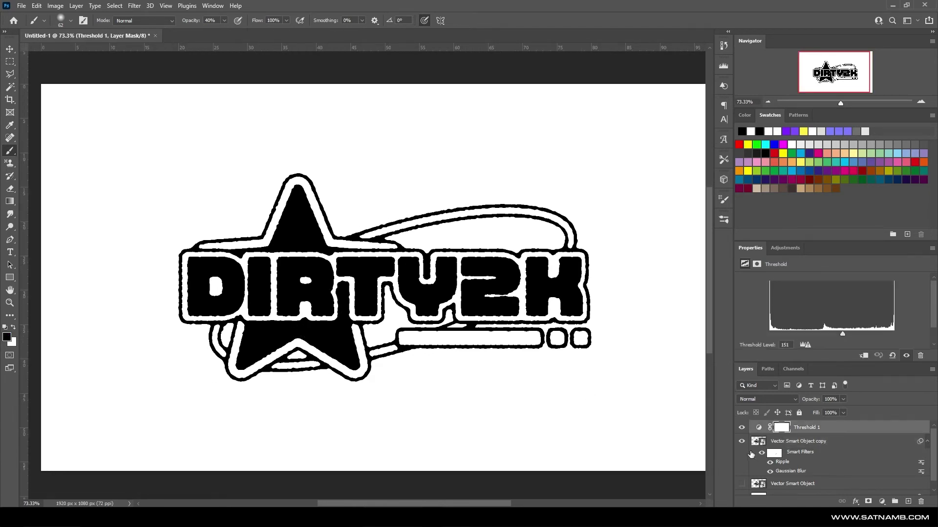
left_click(927, 443)
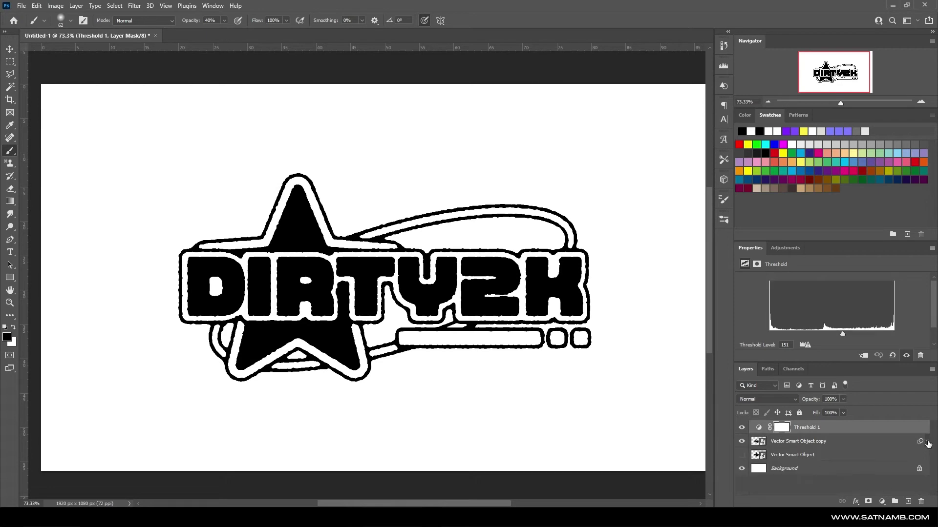
left_click(807, 485)
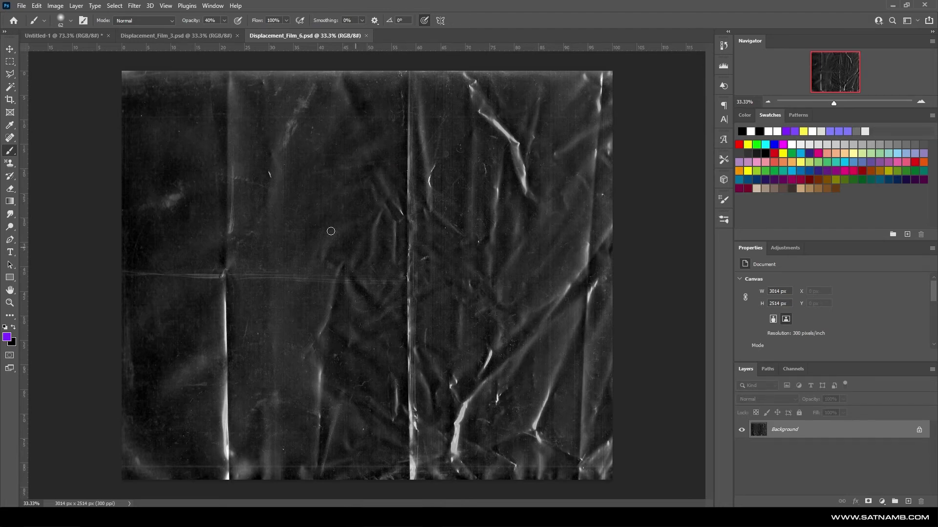
left_click(197, 37)
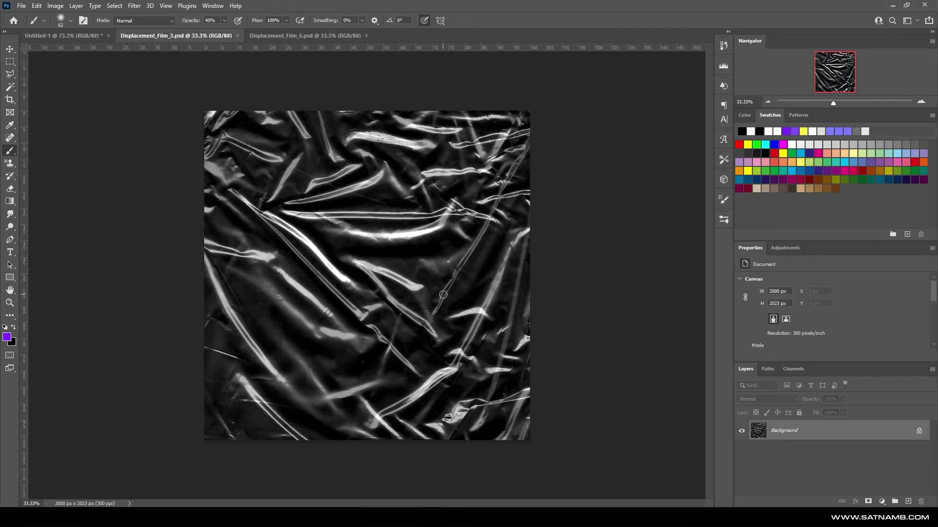
left_click(237, 36)
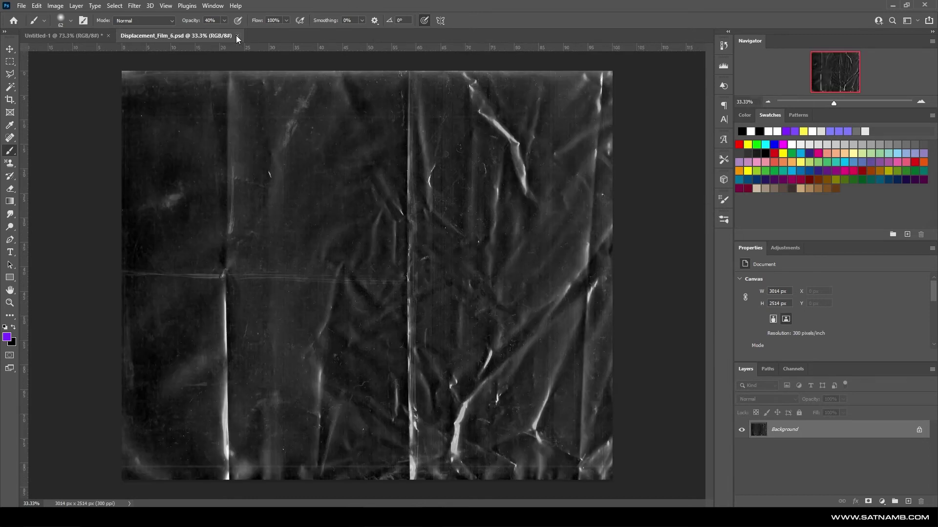
- Close Displacement_Film_6 and rotate the Poster-Creases-01 texture 90 degrees
left_click(238, 35)
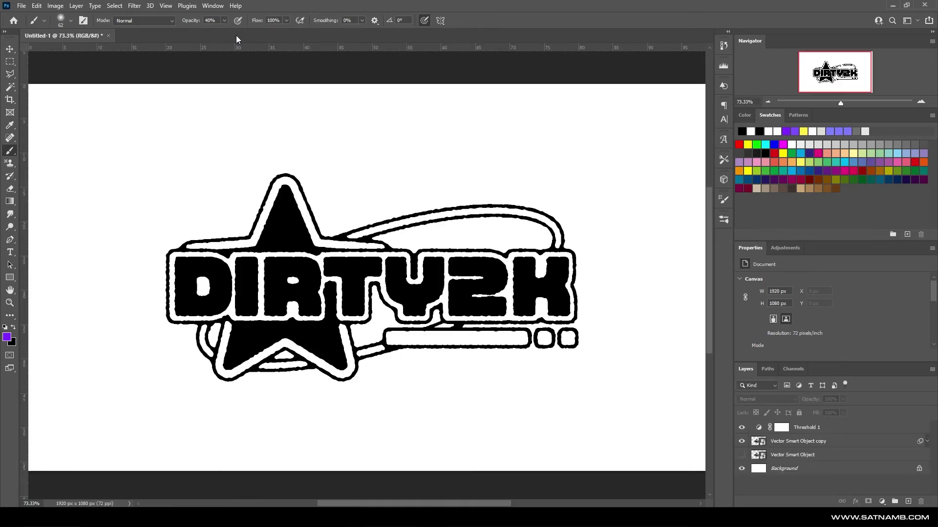
left_click(872, 473)
key("ctrl+minus")
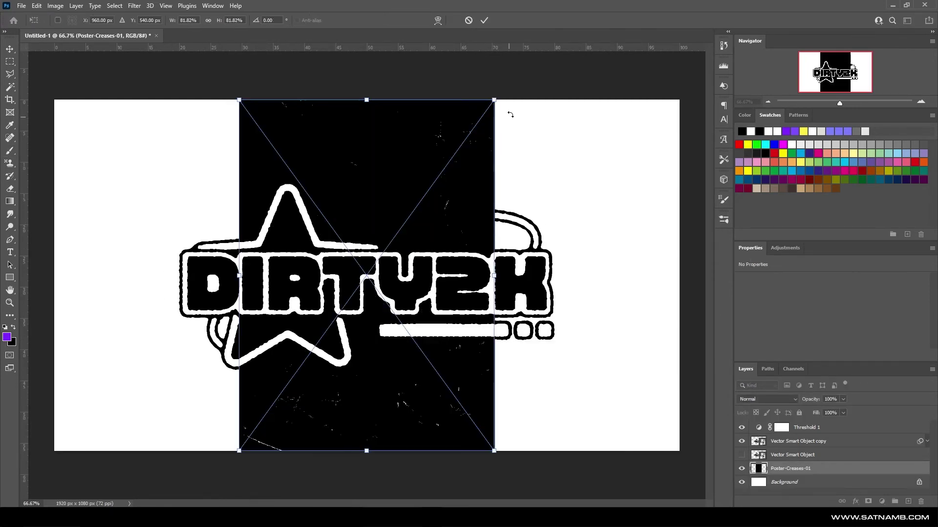
mouse_move(508, 100)
left_mouse_down()
mouse_move(622, 408)
mouse_move(603, 431)
mouse_move(554, 398)
mouse_move(607, 449)
mouse_move(695, 489)
left_mouse_up()
key("Return")
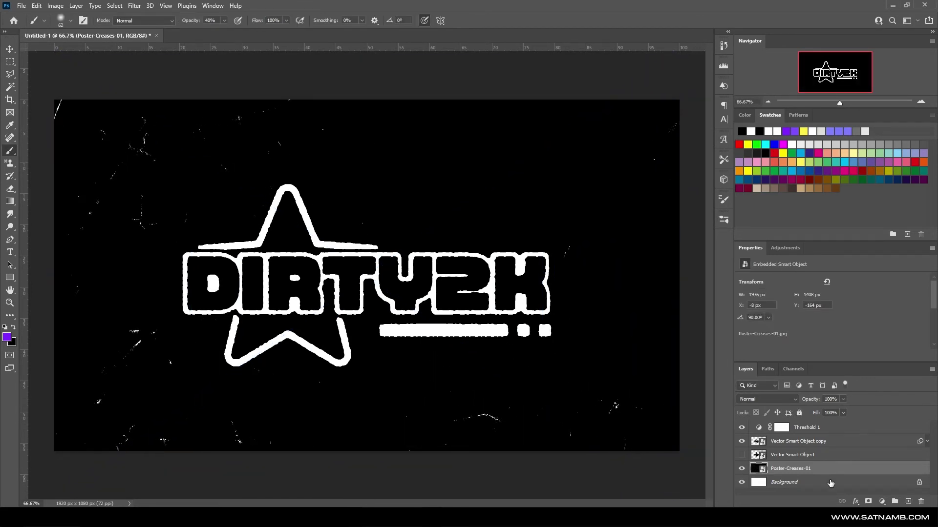
- Move Poster-Creases-01 to the top of the stack, shift it up to centre, and duplicate it
left_click_drag(823, 475, 827, 427)
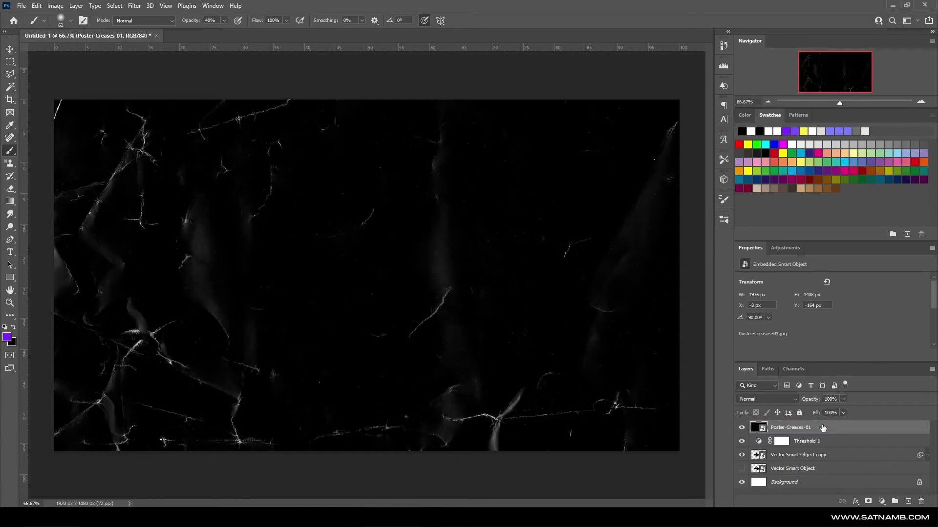
key("ctrl+t")
left_click_drag(341, 307, 324, 278)
key("Return")
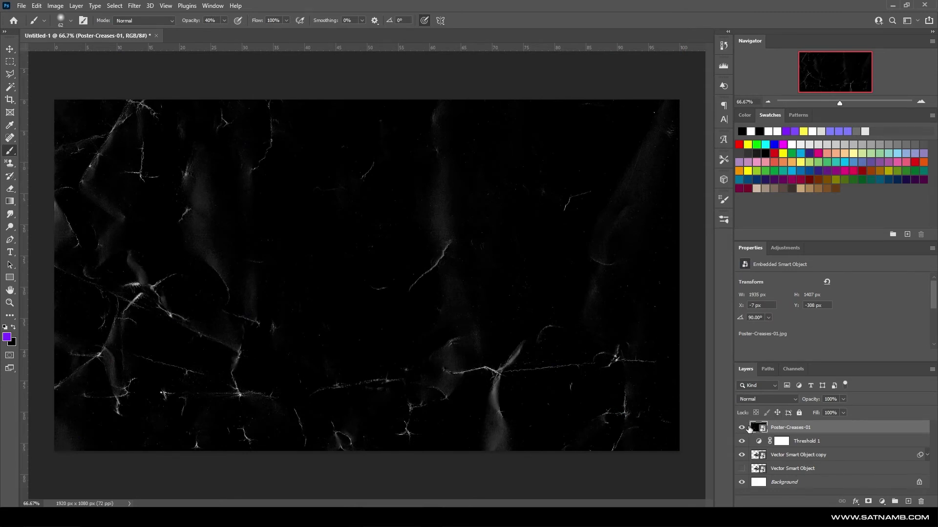
left_click(741, 428)
left_click(741, 428)
key("ctrl+j")
- Hide the crease copy, invert Poster-Creases-01 to white paper, and blend it in Multiply
left_click(742, 428)
left_click(807, 442)
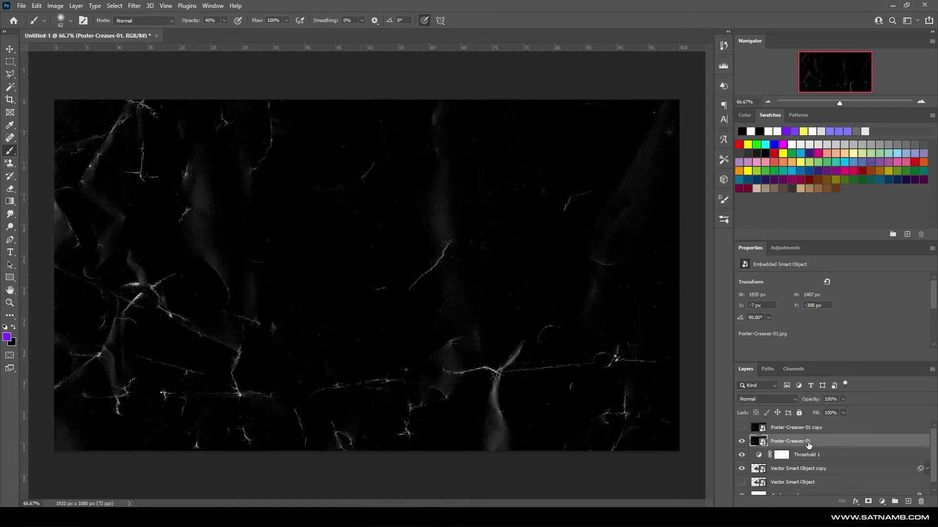
key("ctrl+i")
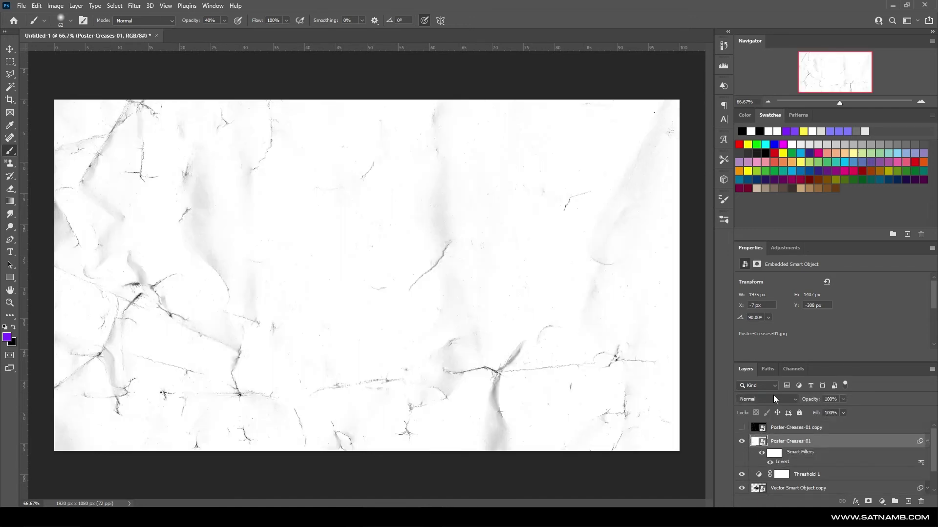
left_click(773, 398)
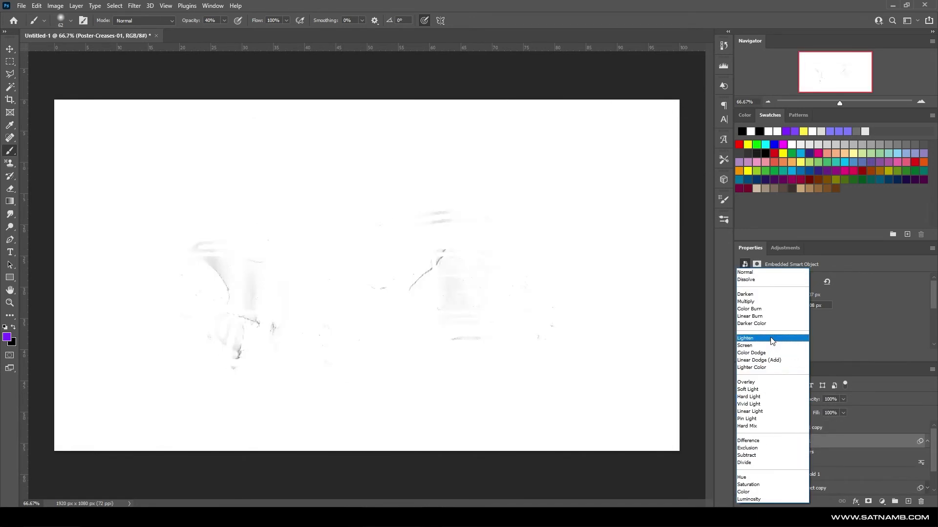
left_click(763, 307)
left_click(772, 396)
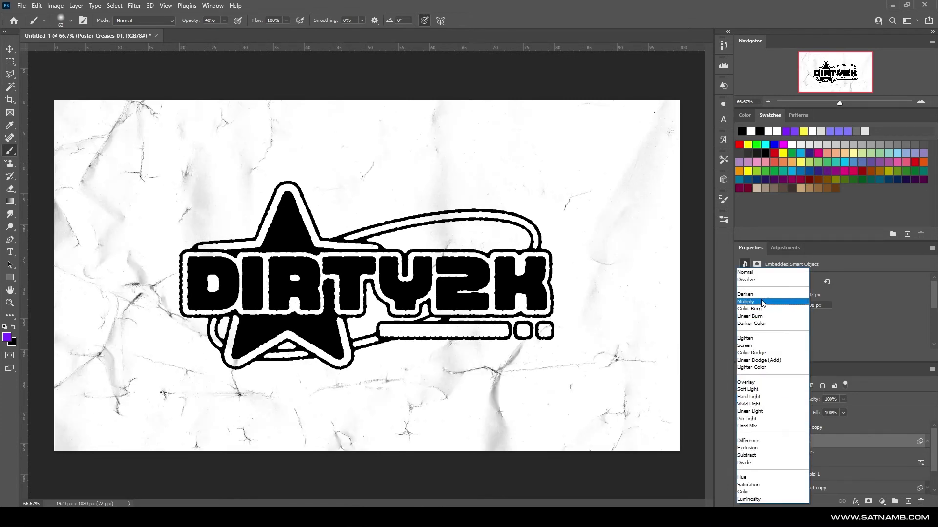
left_click(762, 294)
- Show the Poster-Creases-01 copy in Screen mode and compare, then select Vector Smart Object copy
left_click(770, 429)
left_click(741, 428)
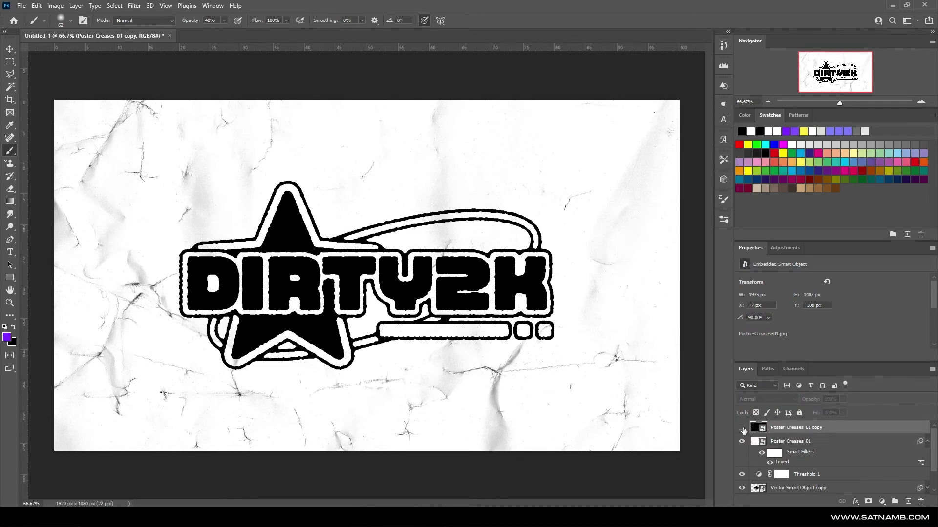
left_click(763, 399)
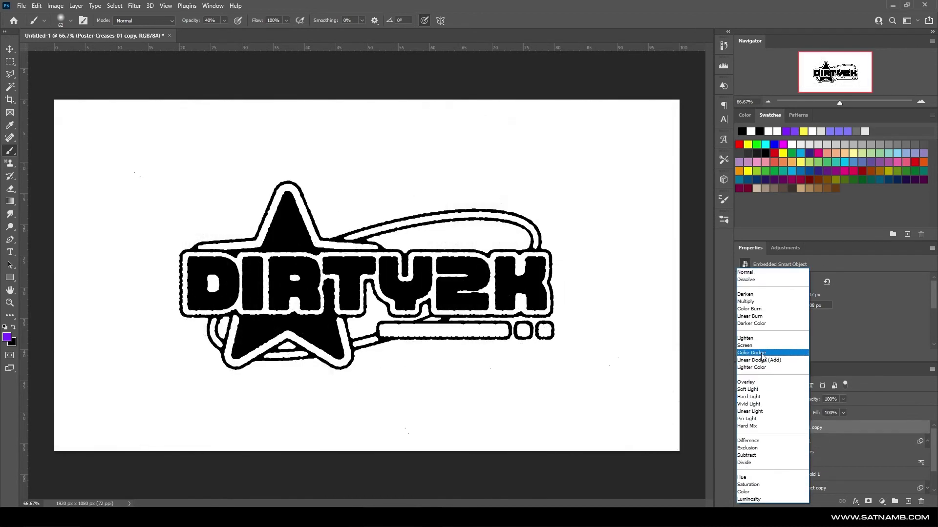
left_click(759, 345)
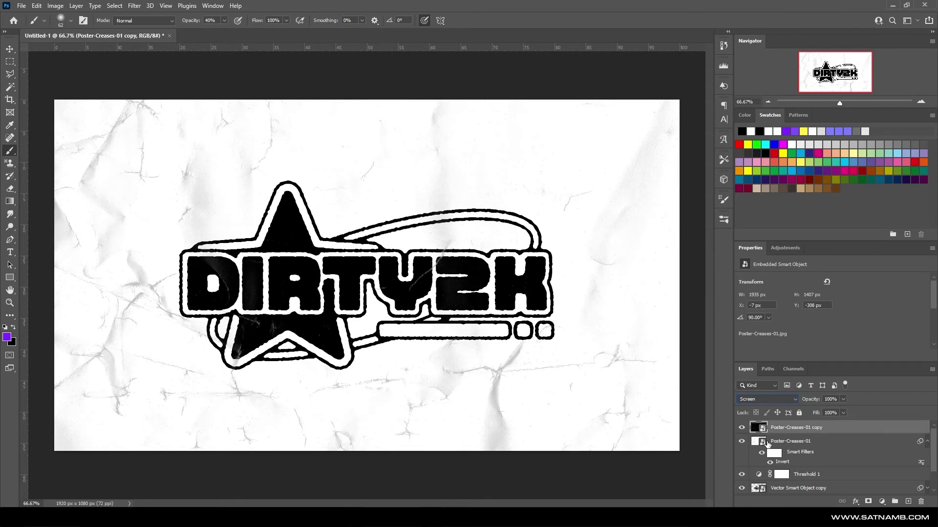
left_click(765, 440)
left_click(742, 428)
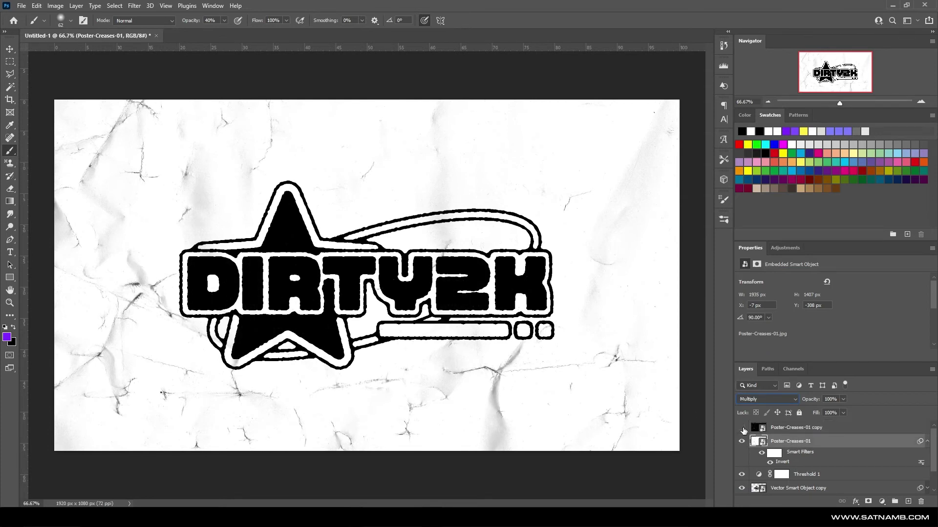
left_click(742, 428)
left_click(743, 429)
left_click(743, 428)
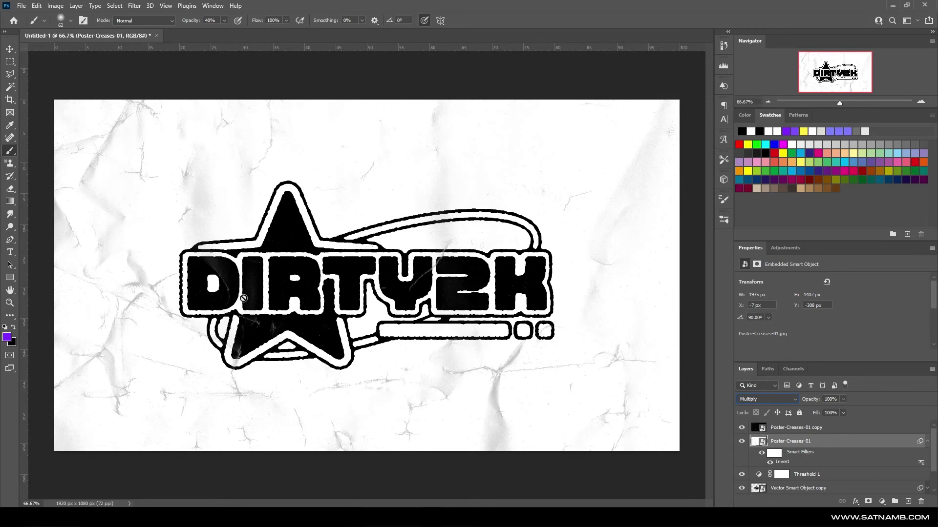
left_click(829, 489)
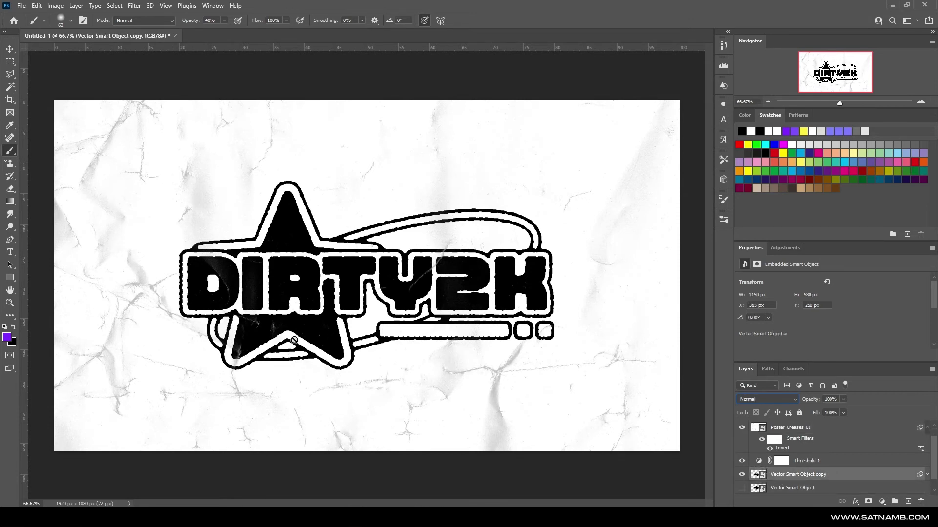
- Distort the logo copy with Displace at scale 10 using the Displacement_Film_6 map
left_click(136, 6)
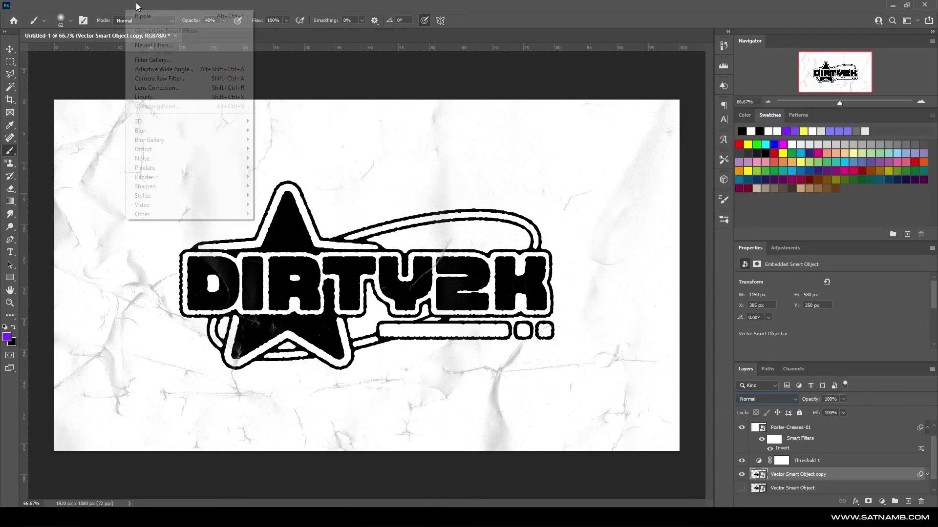
mouse_move(158, 131)
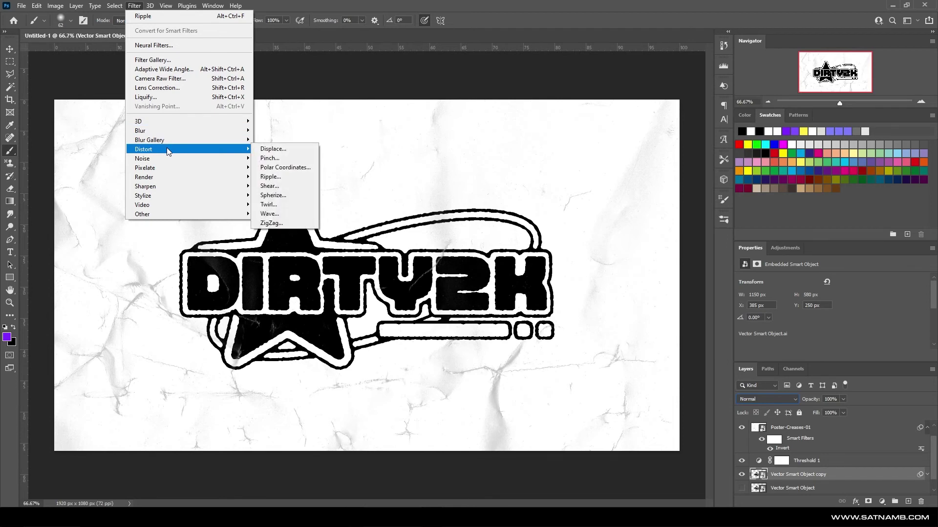
left_click(273, 149)
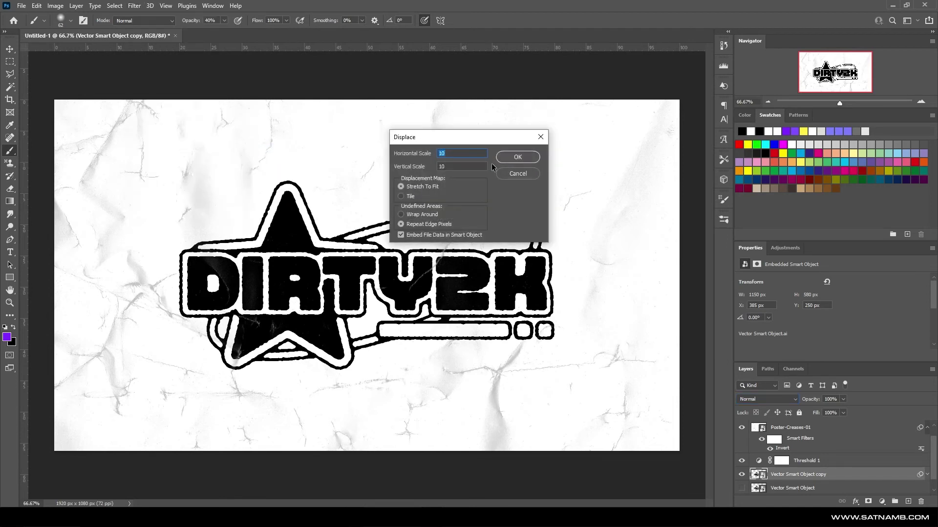
left_click(511, 156)
double_click(179, 89)
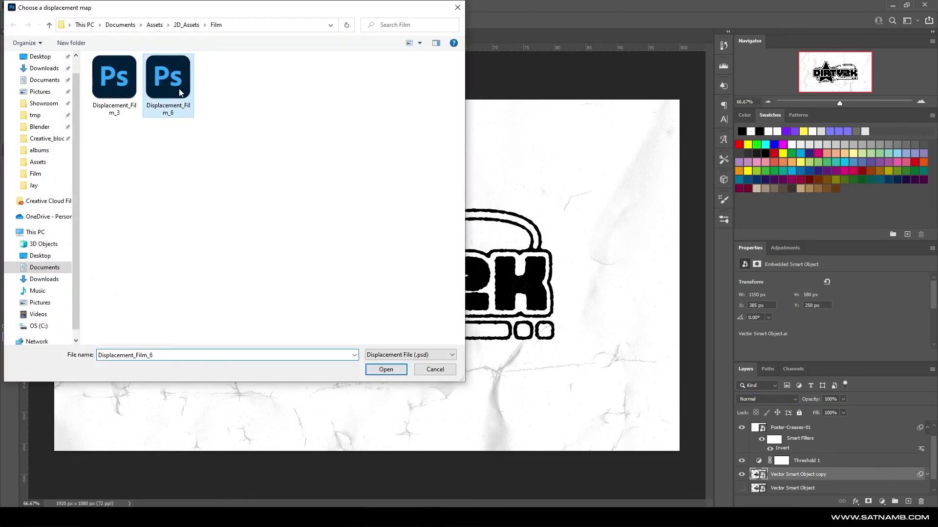
scroll(427, 292, "up", 2)
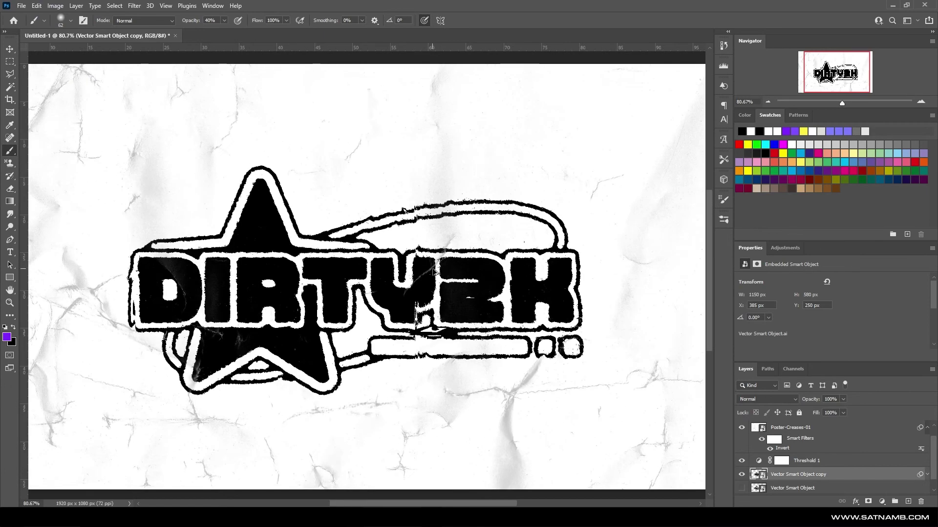
scroll(363, 323, "down", 2)
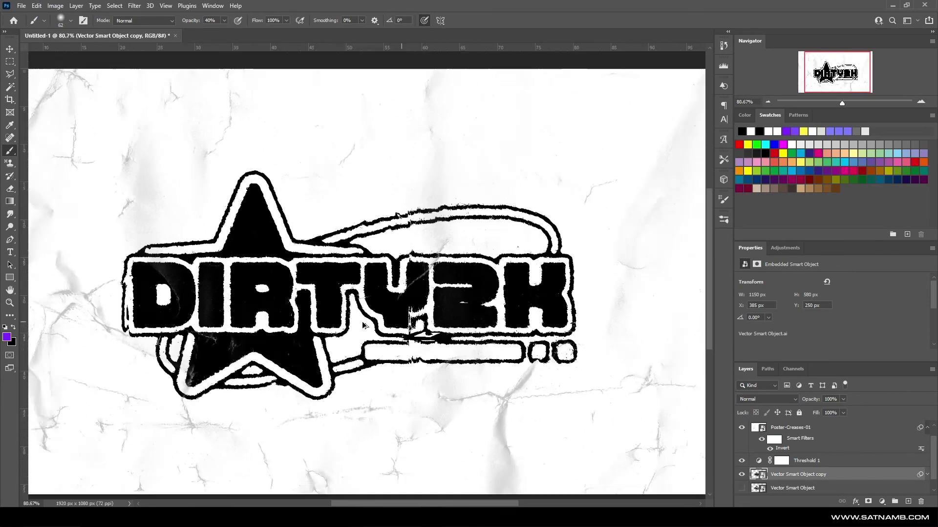
- Undo and reapply the Displace filter to compare the distorted and clean logo
key("ctrl+z")
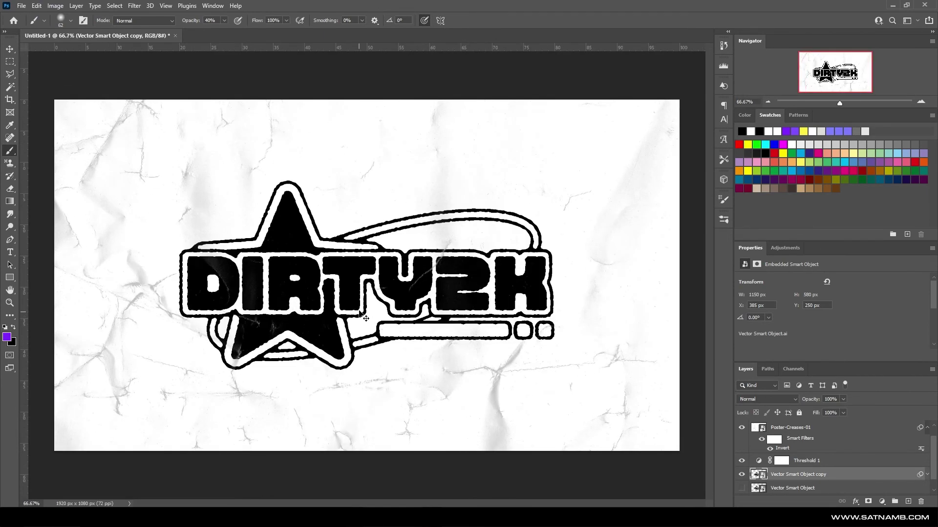
key("ctrl+alt+f")
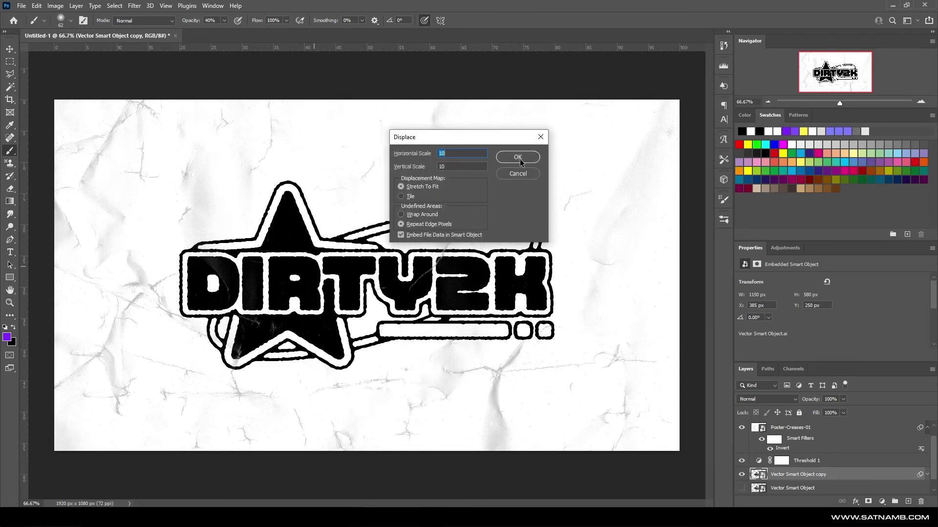
left_click(520, 158)
double_click(108, 81)
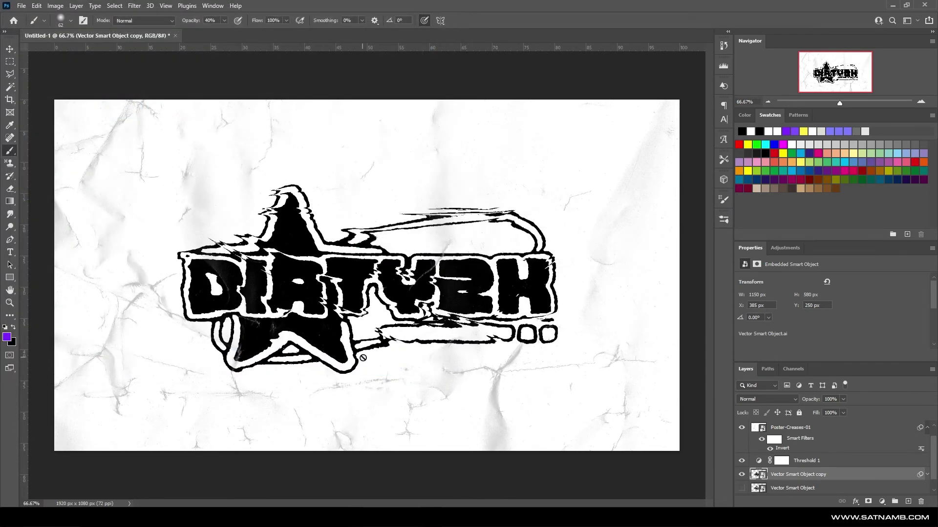
scroll(355, 324, "up", 2)
key("ctrl+z")
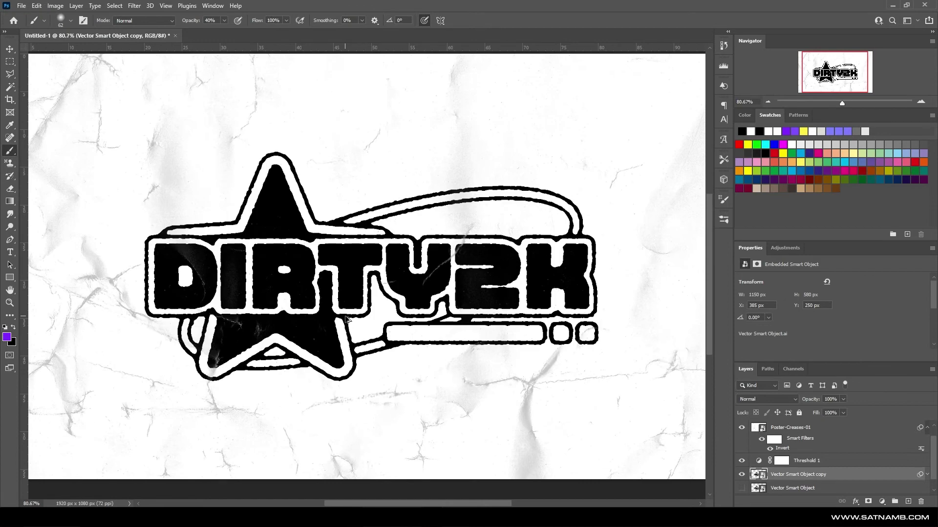
key("ctrl+alt+f")
left_click(519, 157)
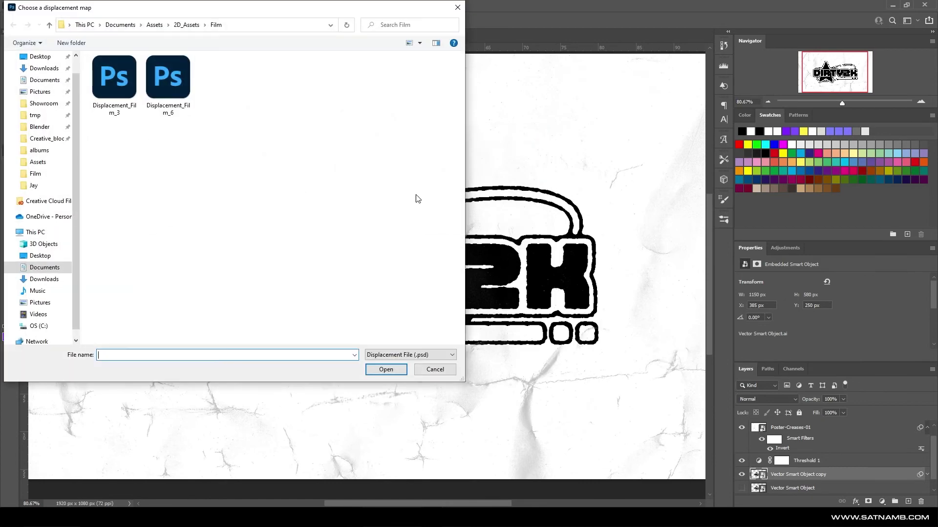
- Choose the Displacement_Film_6 map file to apply the distortion to the logo
left_click(192, 75)
double_click(191, 74)
scroll(501, 285, "down", 1)
scroll(501, 285, "down", 1)
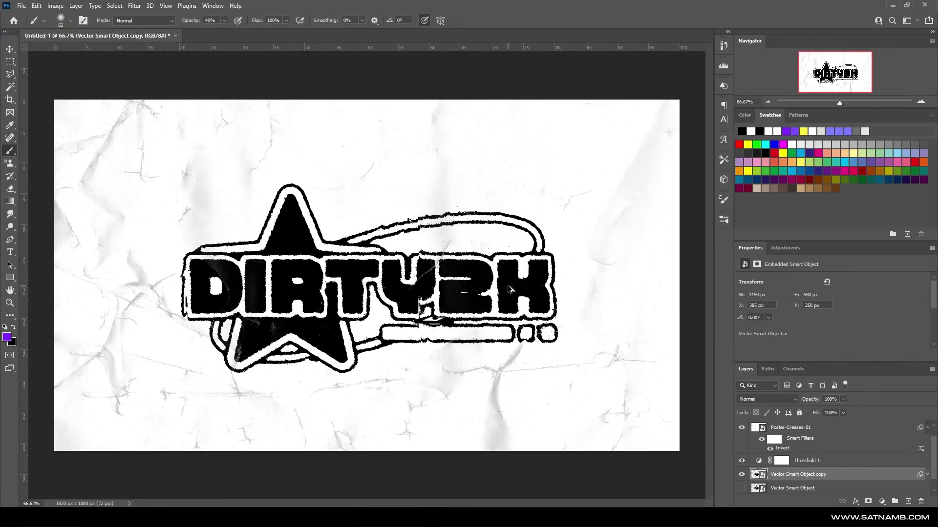
scroll(777, 464, "down", 1)
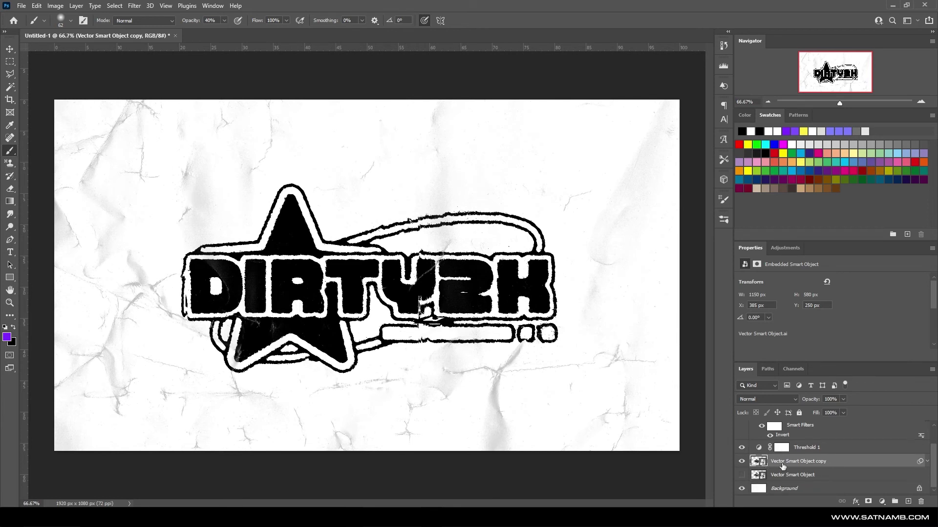
scroll(781, 459, "up", 1)
scroll(782, 454, "up", 1)
- Hide Poster-Creases-01, toggle the Background off and on, and show the crease copy
left_click(781, 442)
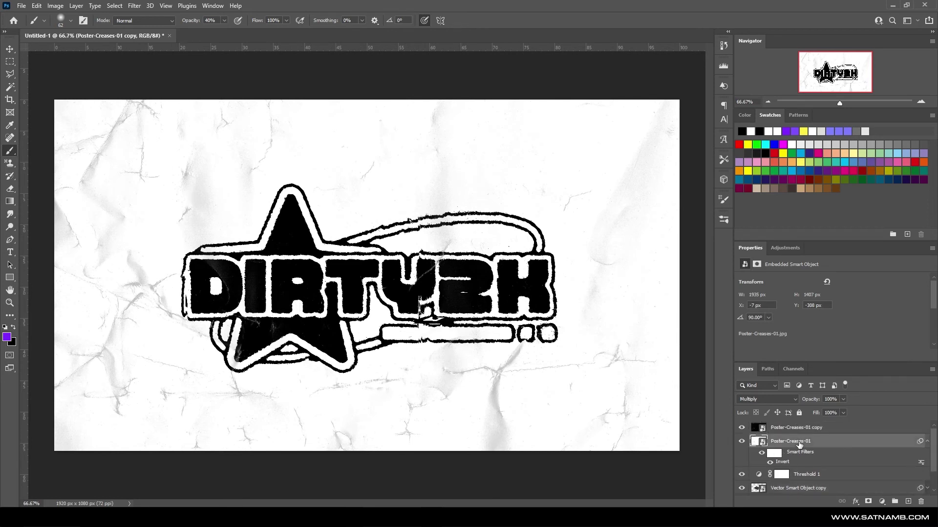
left_click(740, 442)
scroll(752, 440, "down", 2)
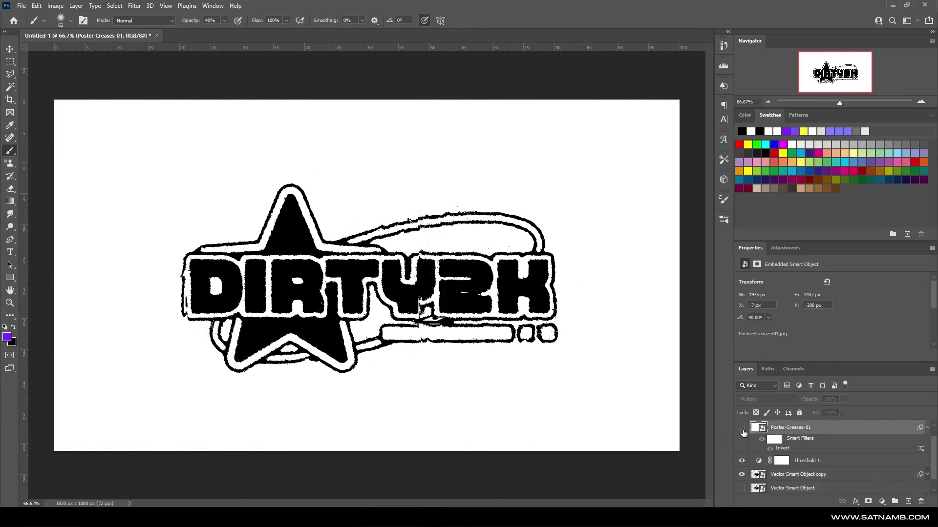
left_click(742, 489)
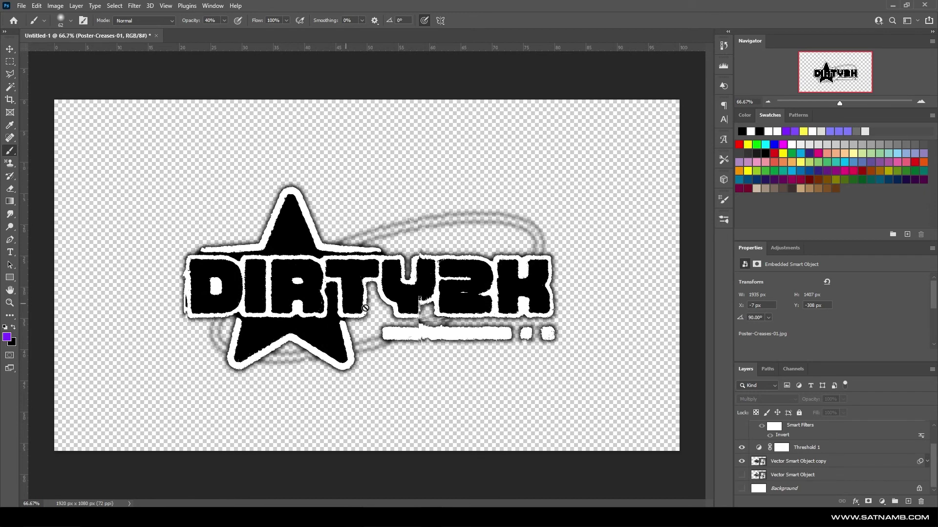
left_click(742, 490)
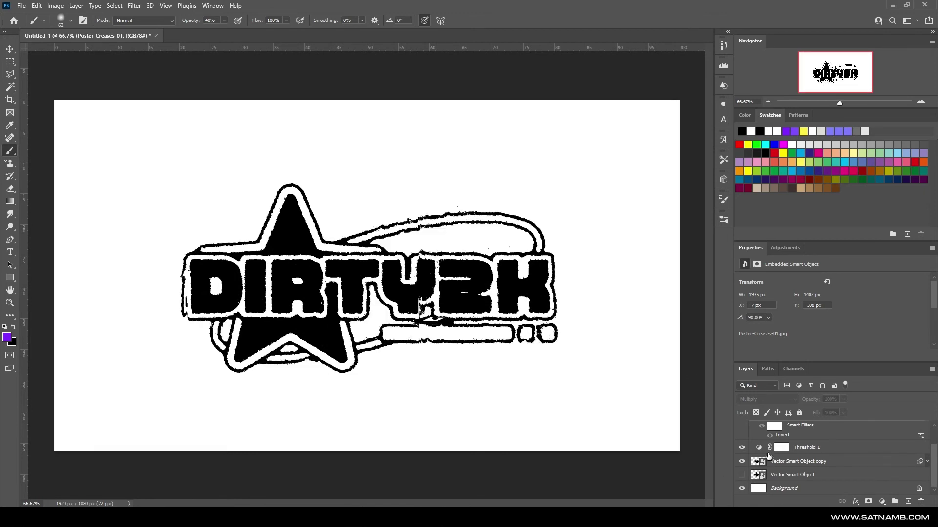
scroll(742, 462, "up", 2)
left_click(742, 429)
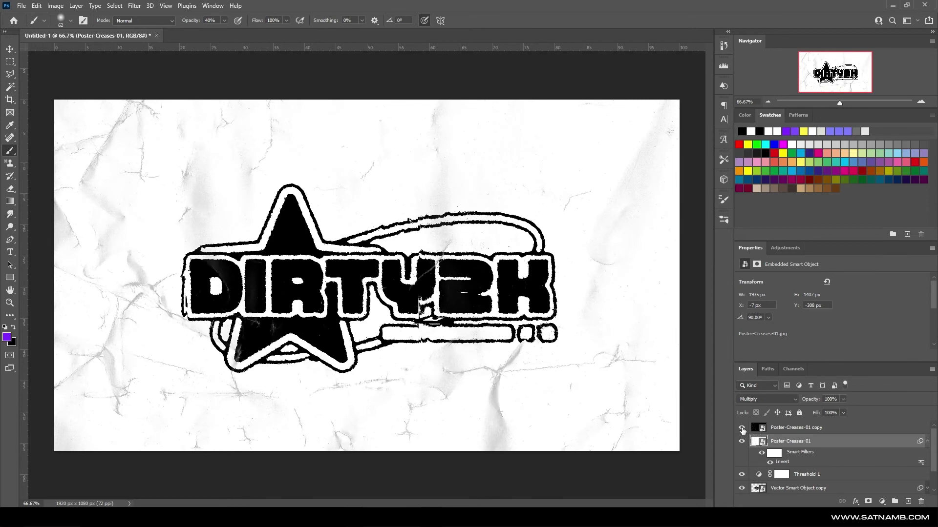
scroll(797, 453, "down", 1)
left_click(796, 474)
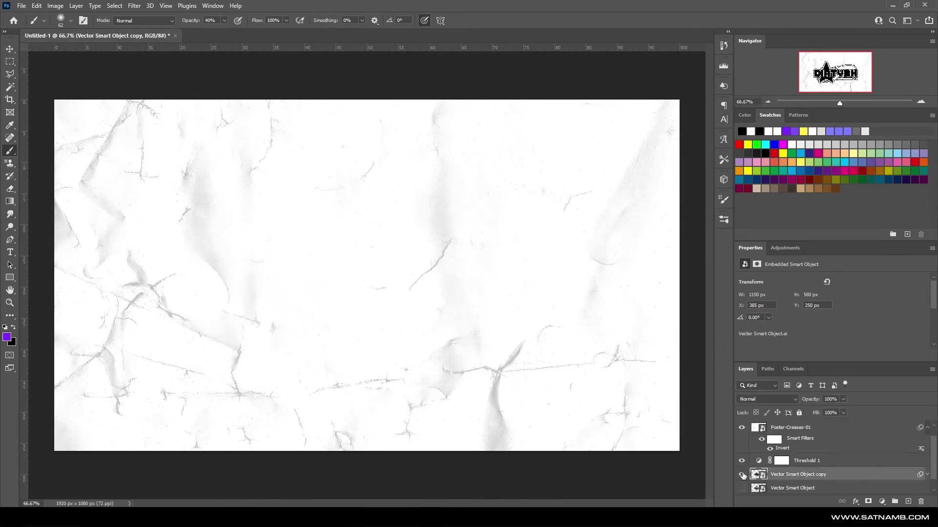
left_click(854, 503)
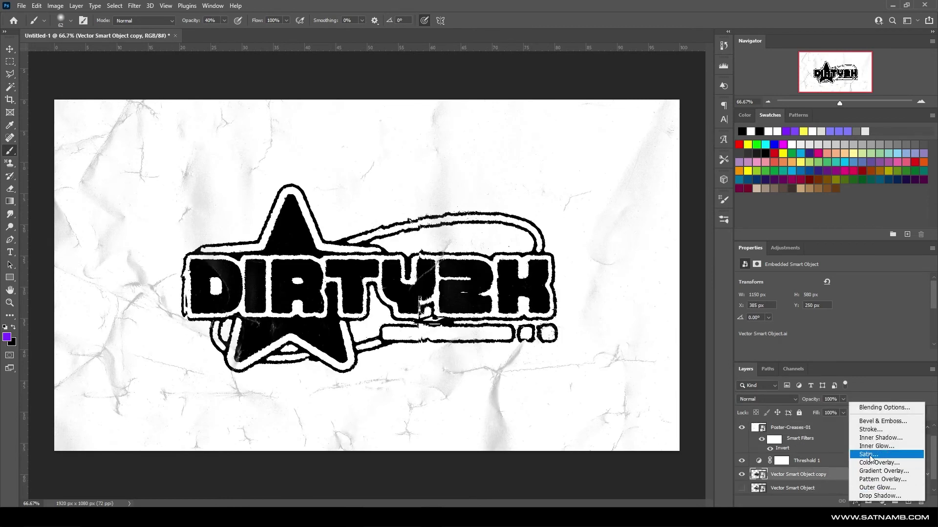
left_click(876, 465)
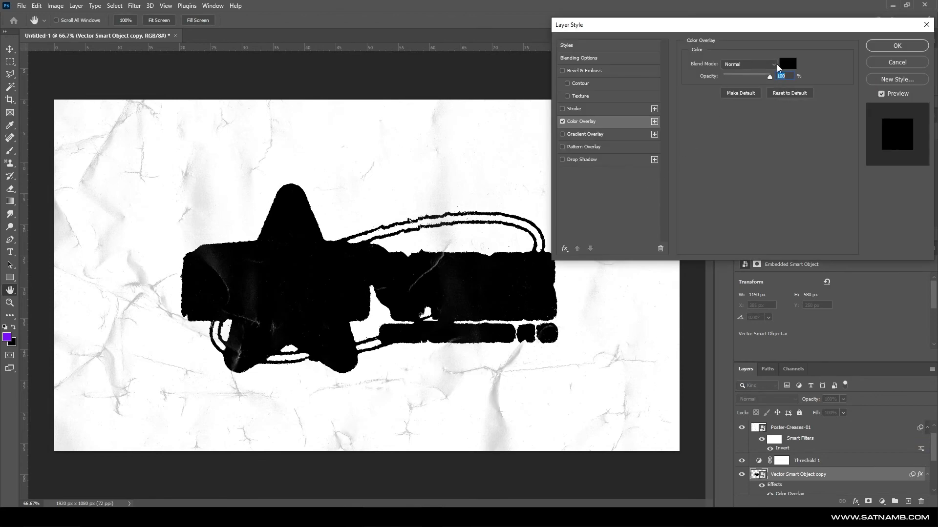
left_click(788, 64)
type("cb0000")
left_click(683, 201)
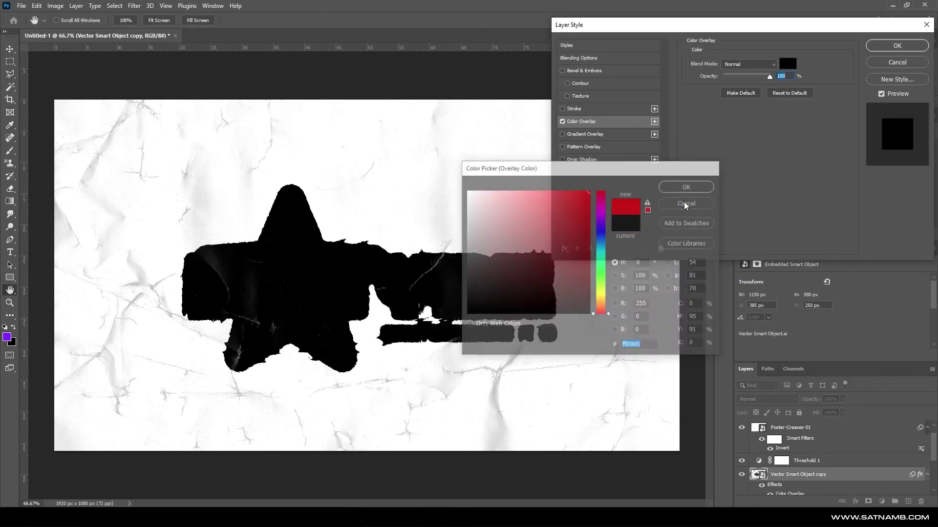
left_click(907, 63)
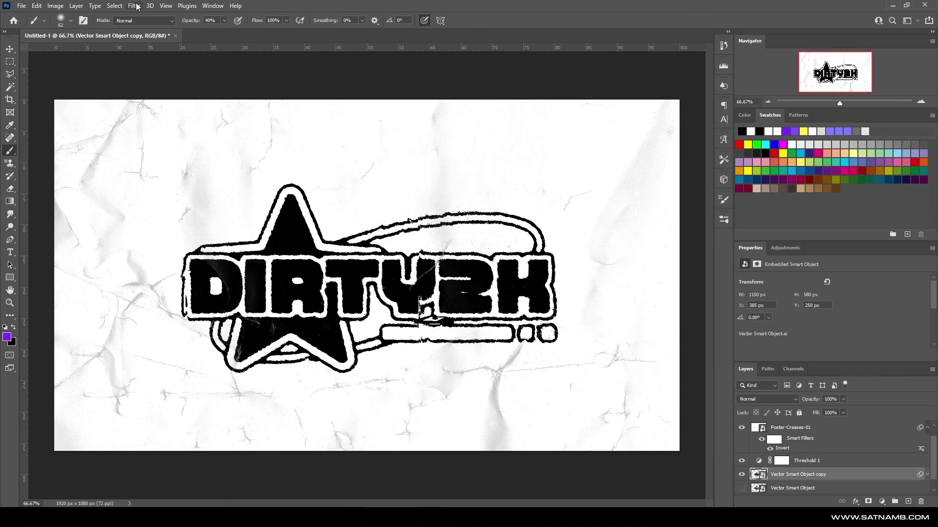
- Select the logo with Color Range and fill the selection with red on a new layer
left_click(115, 6)
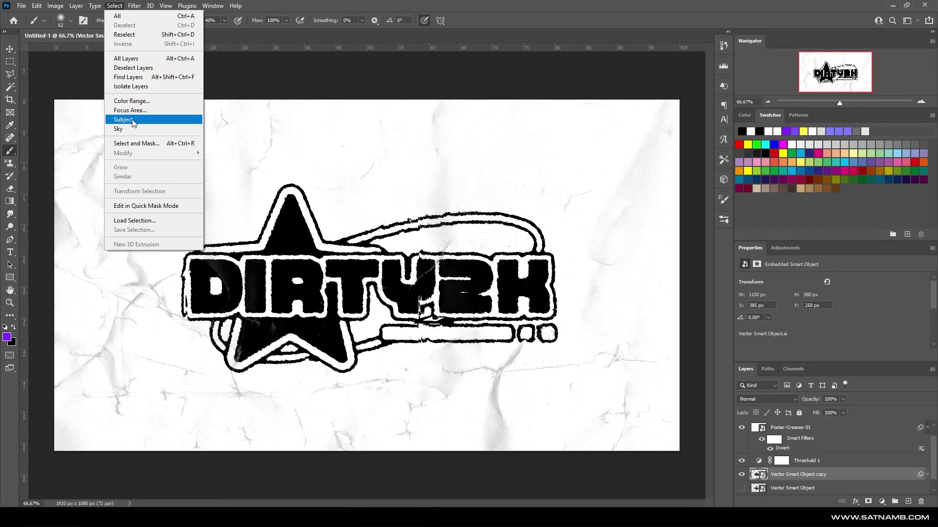
left_click(131, 101)
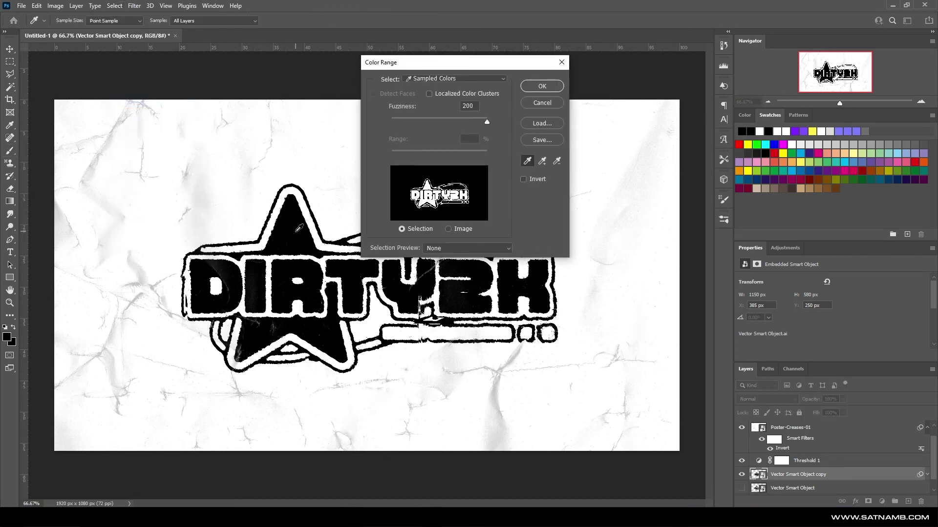
left_click(541, 86)
key("b")
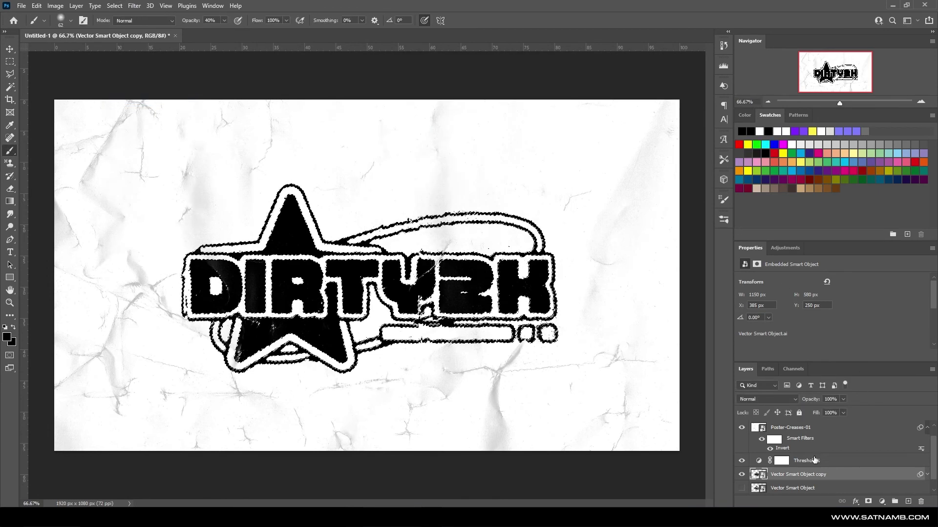
left_click(908, 501)
left_click(774, 153)
key("alt+BackSpace")
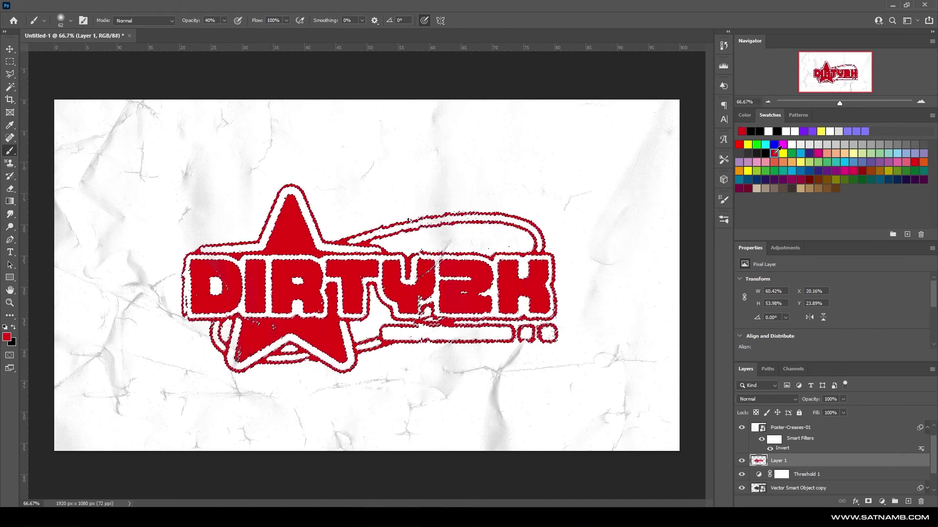
- After trying Pin Light and Exclusion, set the red layer's blend mode to Lighter Color
left_click(767, 399)
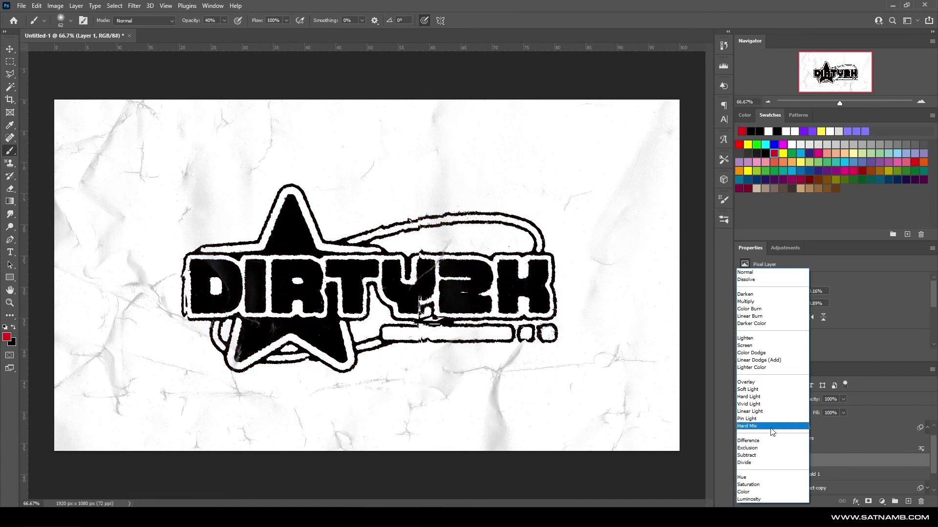
left_click(768, 421)
left_click(769, 400)
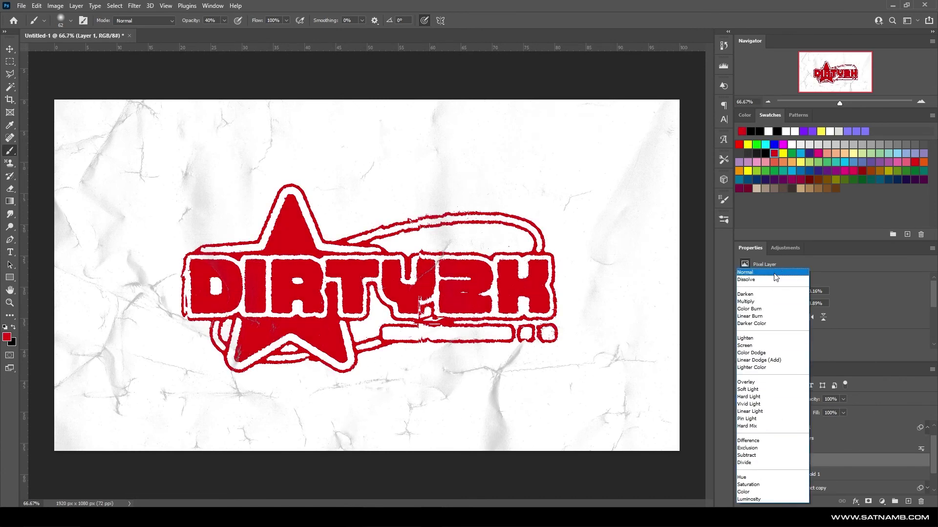
left_click(759, 448)
left_click(760, 400)
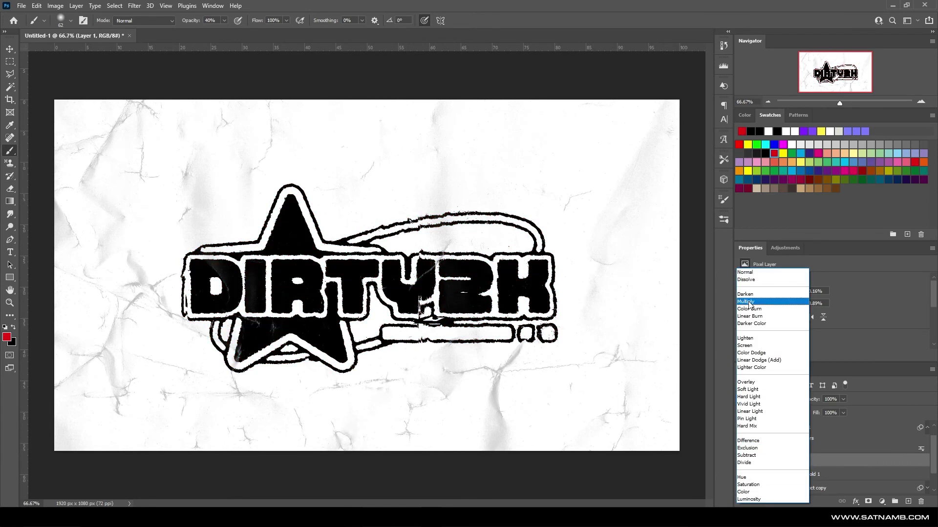
left_click(756, 368)
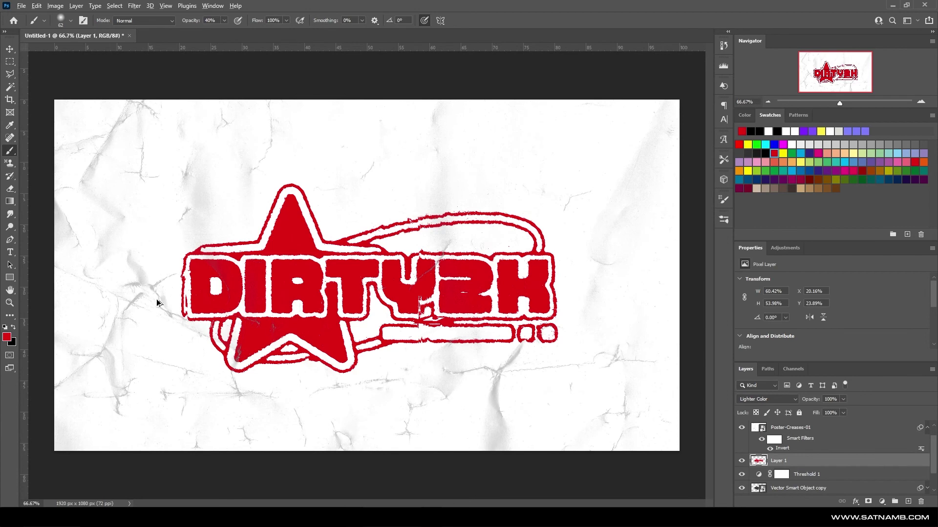
scroll(164, 309, "up", 6)
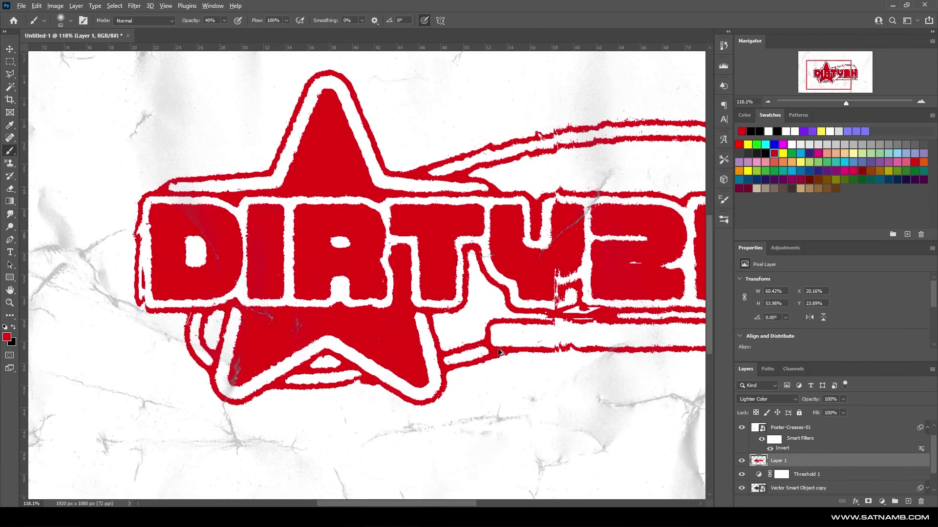
scroll(499, 351, "down", 4)
scroll(552, 349, "right", 3)
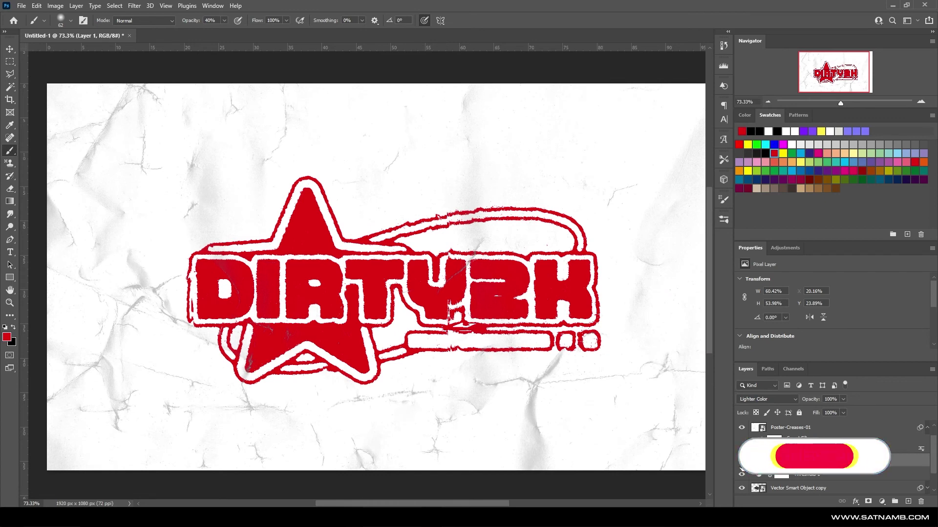
- Hide the red Layer 1 so the DIRTY2K logo shows black again
left_click(741, 461)
scroll(784, 480, "down", 2)
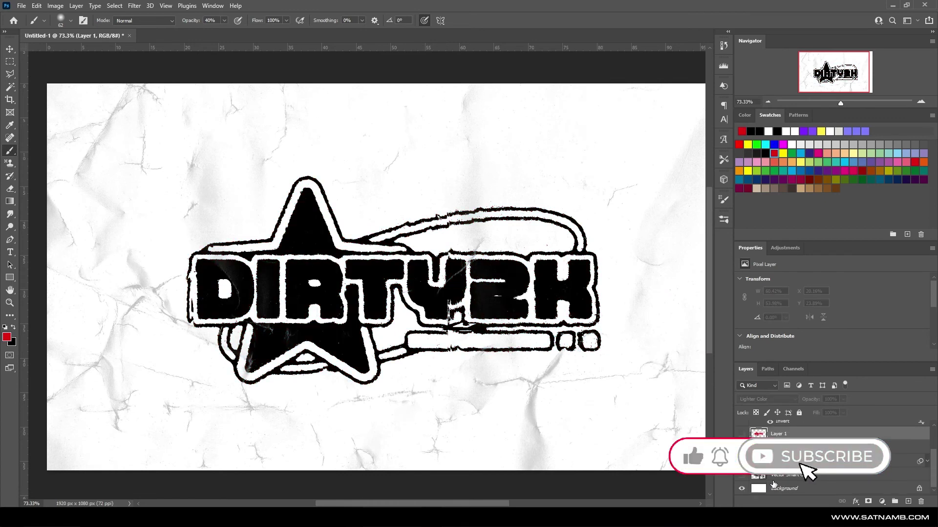
scroll(773, 484, "up", 2)
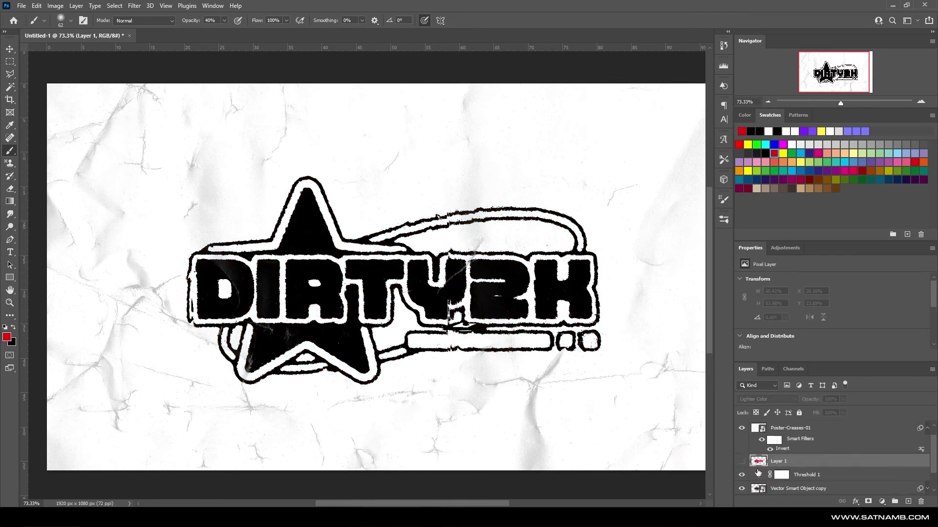
- Undo the last mask brushstroke on the Vector Smart Object copy, zoom out, and select Threshold 1
left_click(755, 489)
scroll(750, 489, "down", 2)
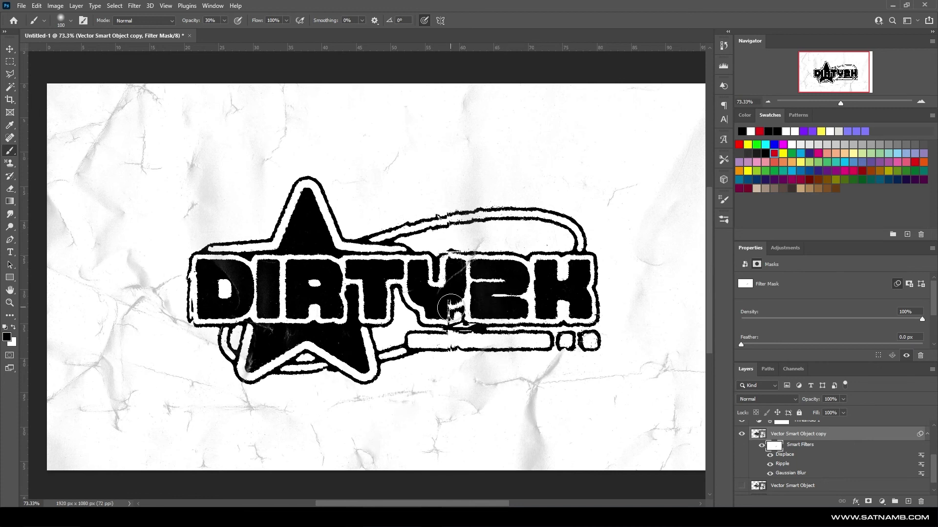
key("ctrl+z")
key("ctrl+minus")
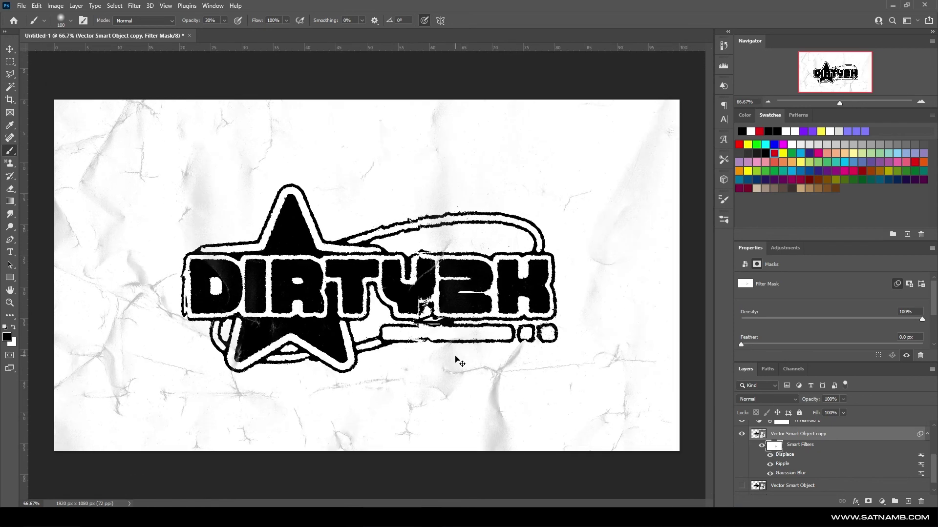
scroll(840, 439, "up", 3)
left_click(842, 428)
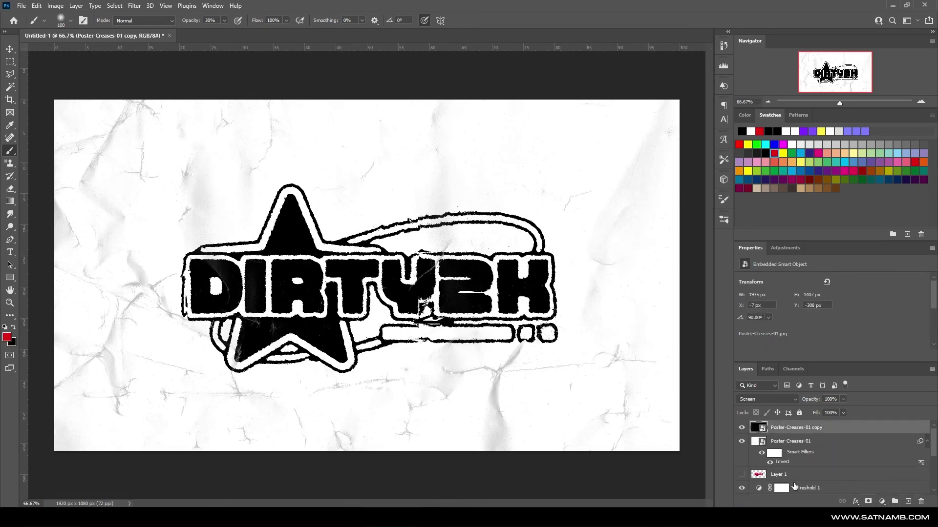
left_click(795, 486)
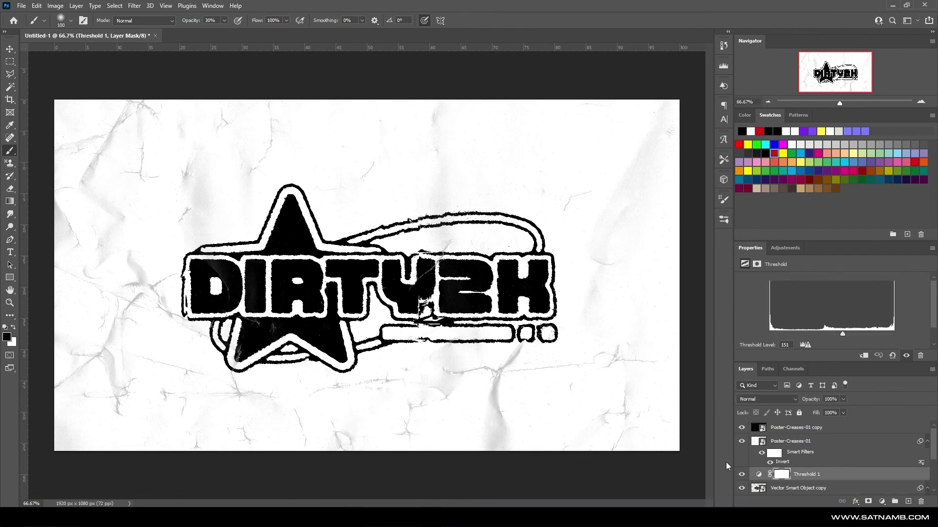
- Add a Gradient Map adjustment layer above Poster-Creases-01 copy and apply the Red_01 gradient preset
left_click(876, 433)
left_click(883, 502)
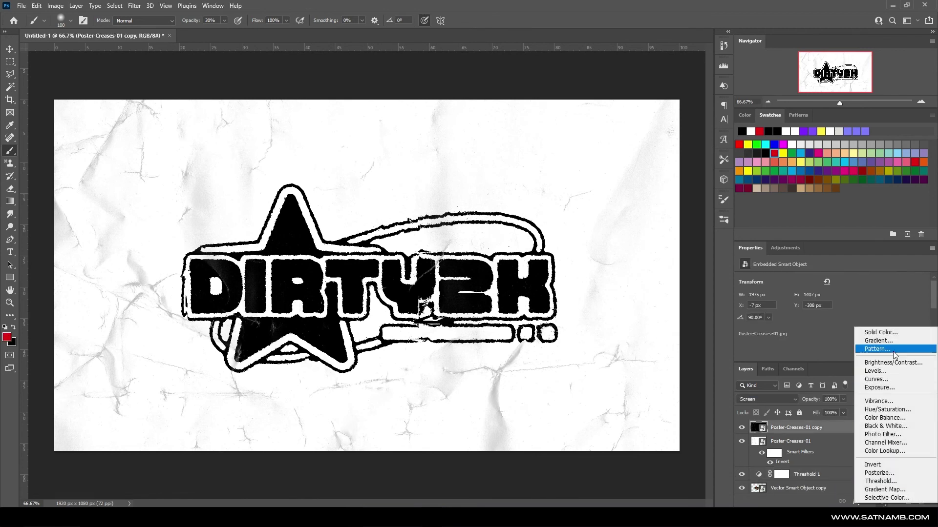
left_click(885, 490)
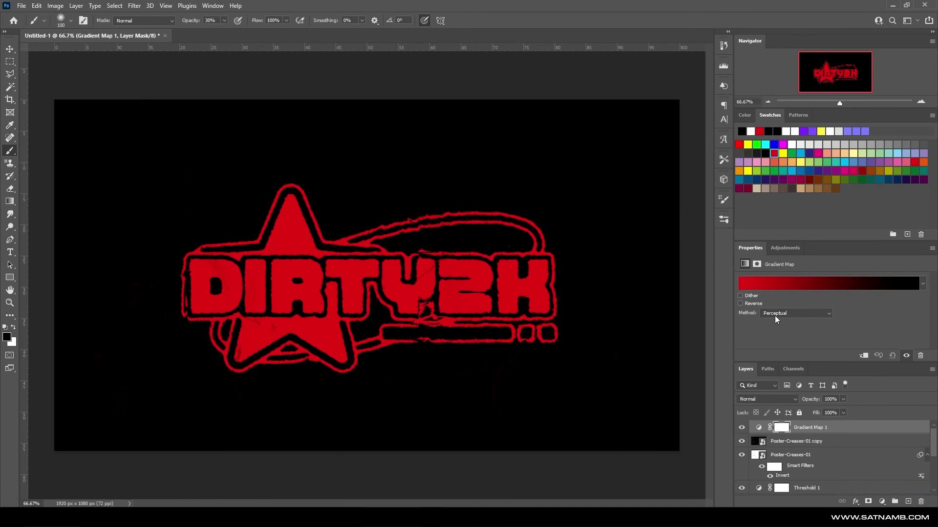
left_click(779, 286)
scroll(718, 206, "down", 5)
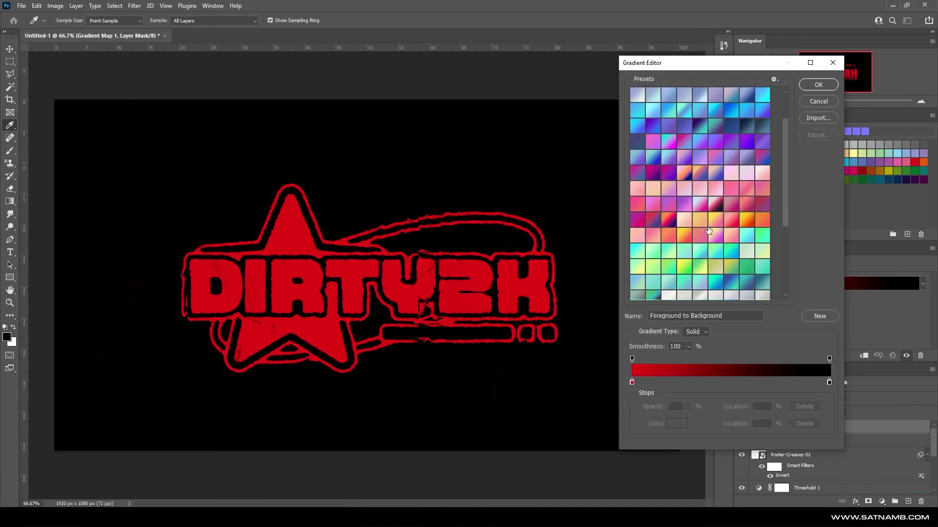
scroll(719, 205, "down", 1)
left_click(712, 154)
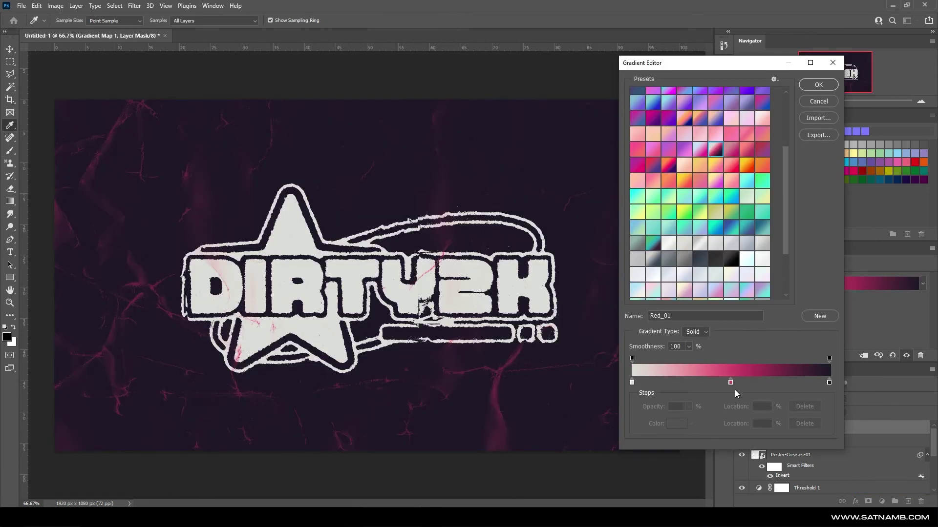
- Move the middle gradient stop to 25%, add a pink end stop, and remove the dark end stop
left_click_drag(730, 382, 682, 382)
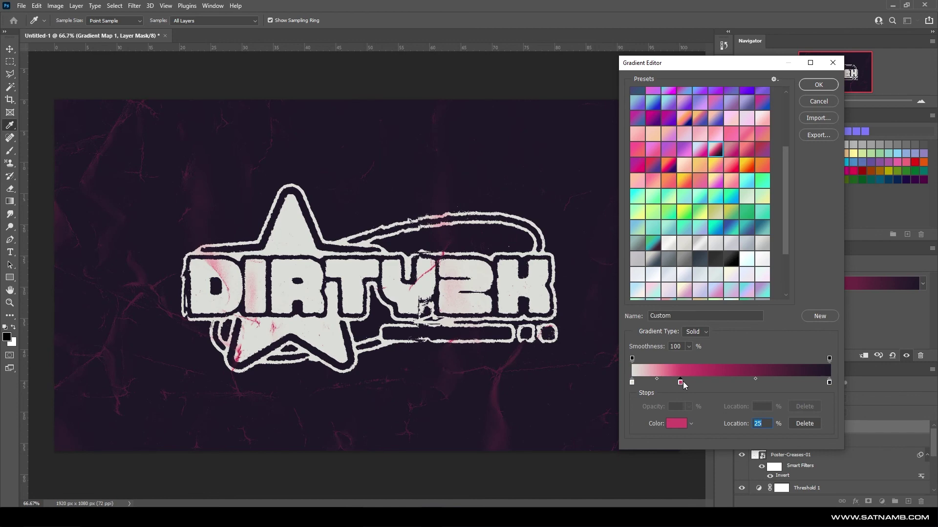
left_click(832, 384)
left_click_drag(829, 383, 800, 410)
left_click(831, 385)
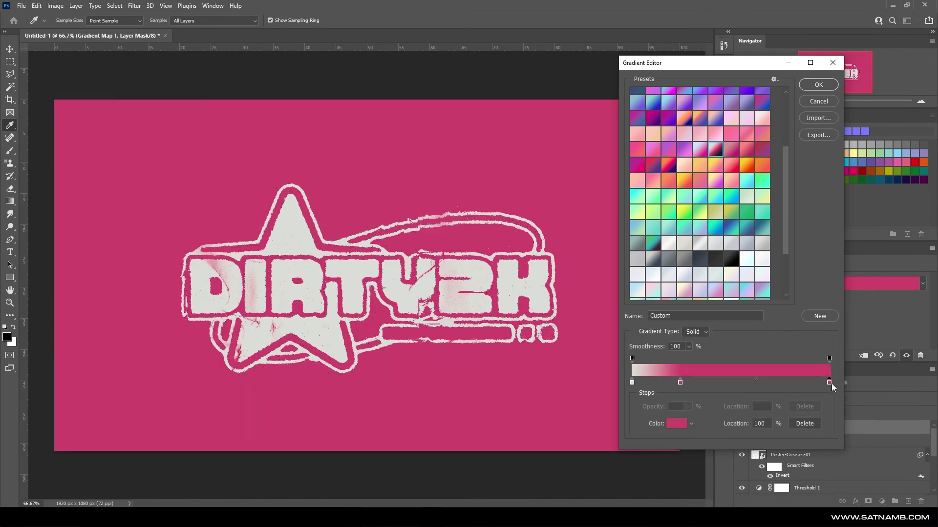
scroll(708, 244, "down", 4)
- Try the dark blue, MARSHALL, BEDSIDE and white-orange-pink-dark gradient presets
left_click(731, 275)
left_click(711, 275)
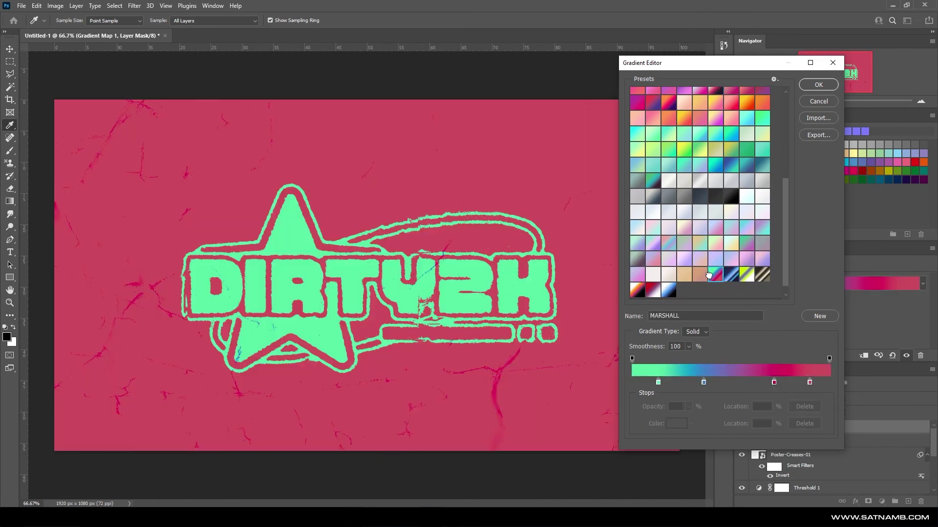
left_click(761, 277)
left_click(635, 289)
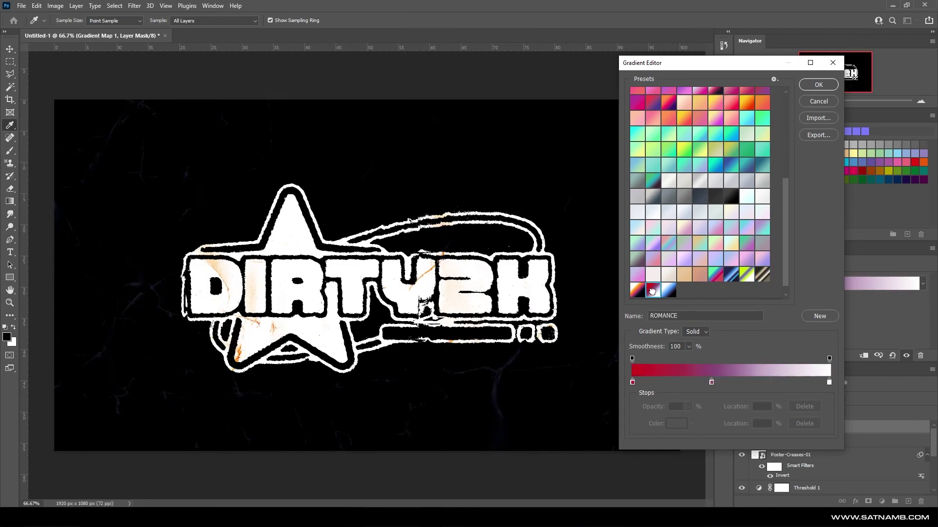
- Make the last stop very dark red, move a stop to 73%, then cancel the gradient edits
double_click(829, 382)
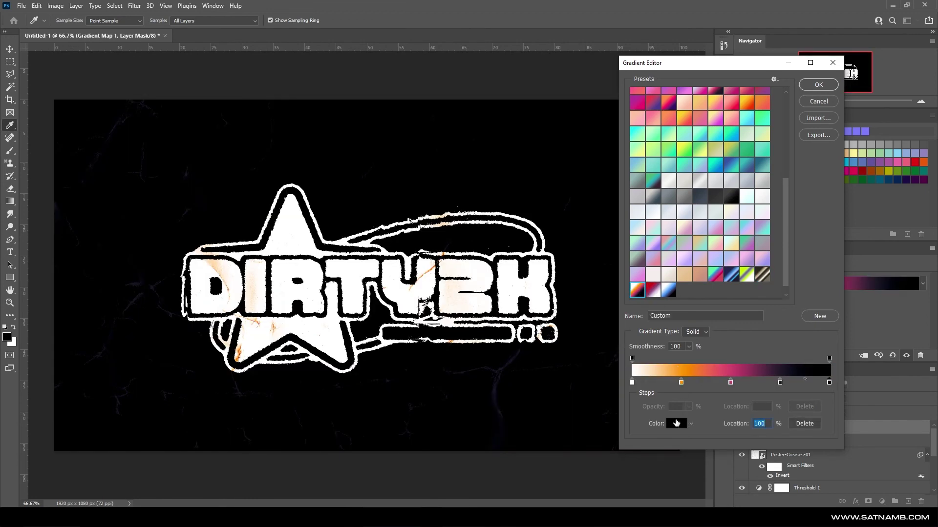
left_click_drag(578, 298, 489, 288)
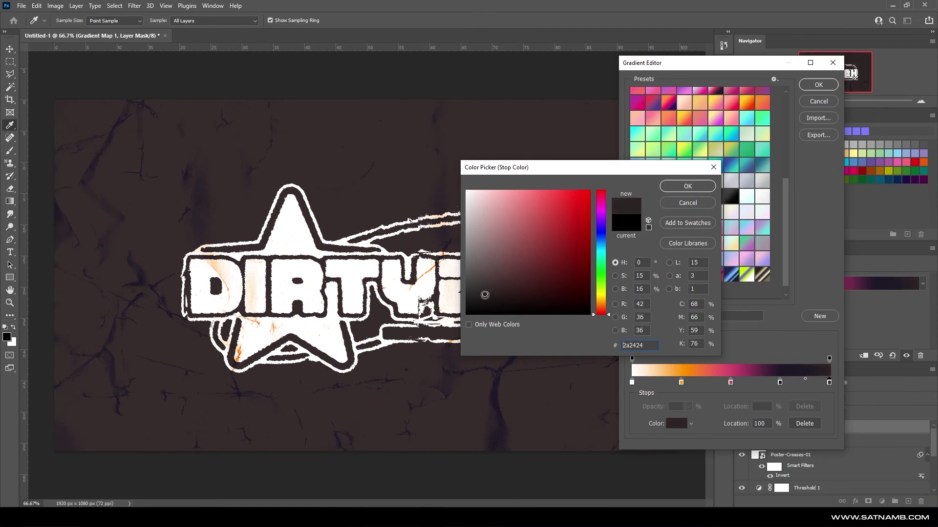
left_click(688, 186)
left_click_drag(779, 383, 778, 406)
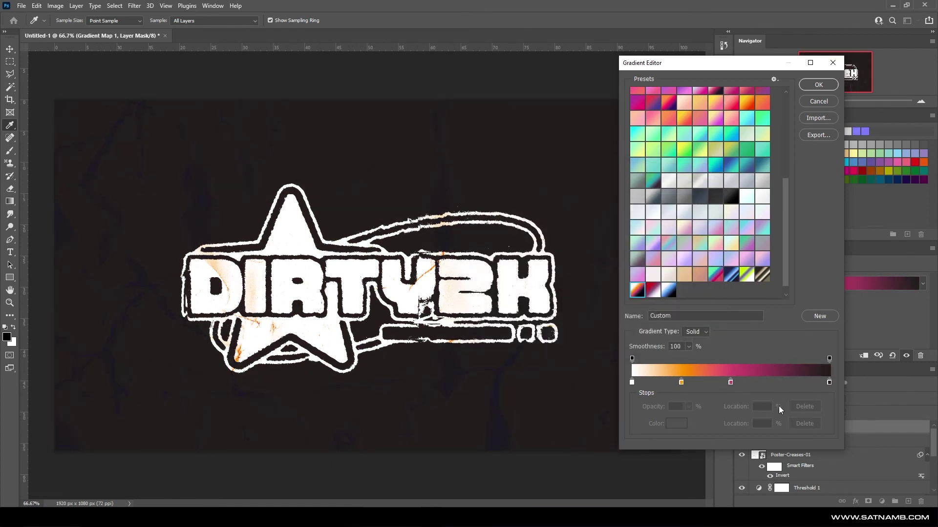
left_click(659, 292)
left_click(641, 292)
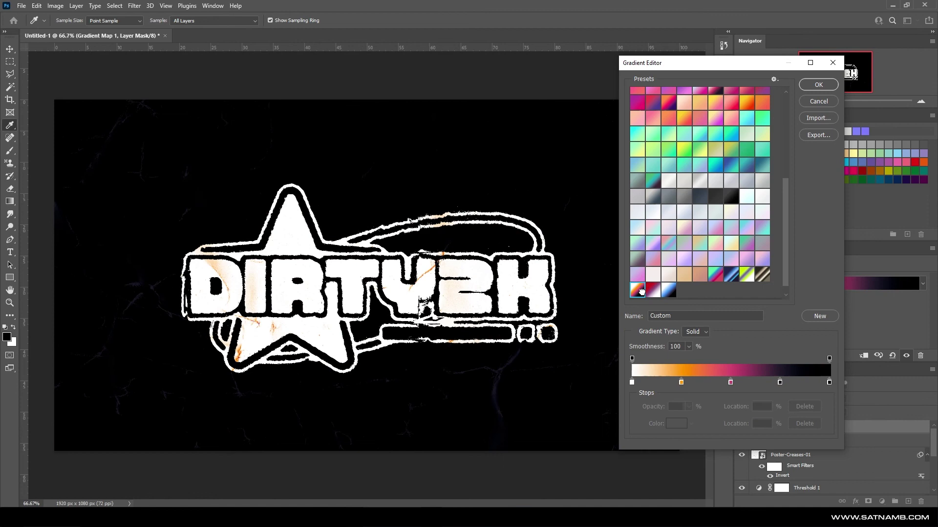
left_click(811, 101)
- Hide Gradient Map 1 and fill a new Layer 1 with light blue
left_click(740, 428)
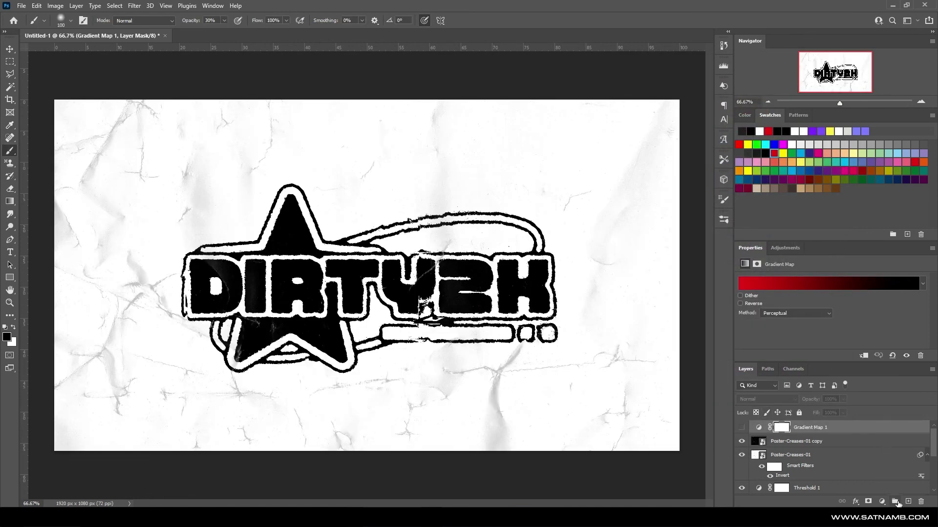
left_click(908, 502)
left_click(897, 152)
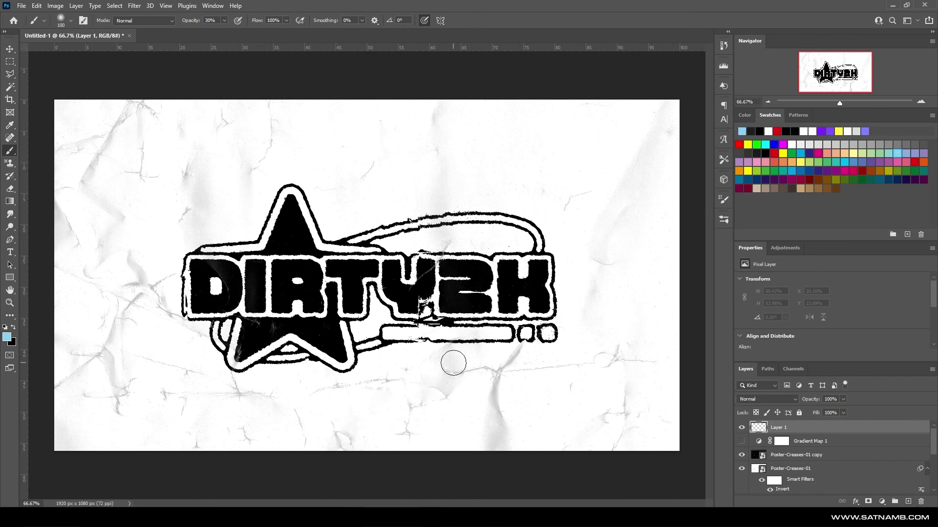
key("alt+BackSpace")
- Set Layer 1's blend mode to Hard Light and toggle its visibility to compare
left_click(767, 400)
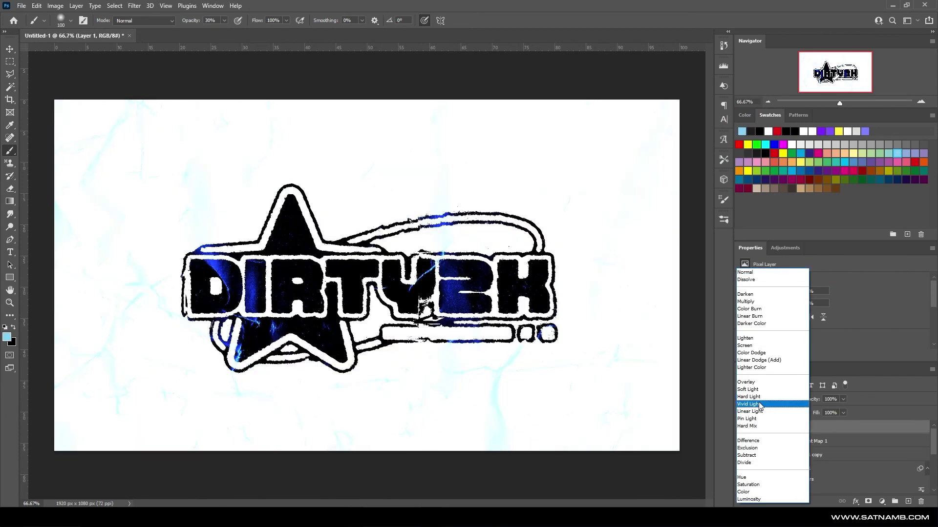
left_click(758, 398)
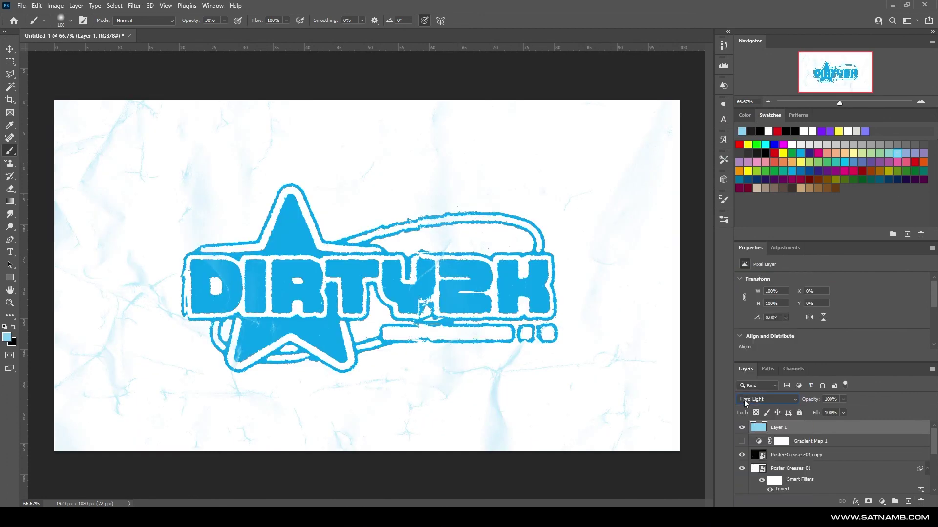
left_click(742, 428)
left_click(742, 428)
left_click(742, 428)
left_click(742, 427)
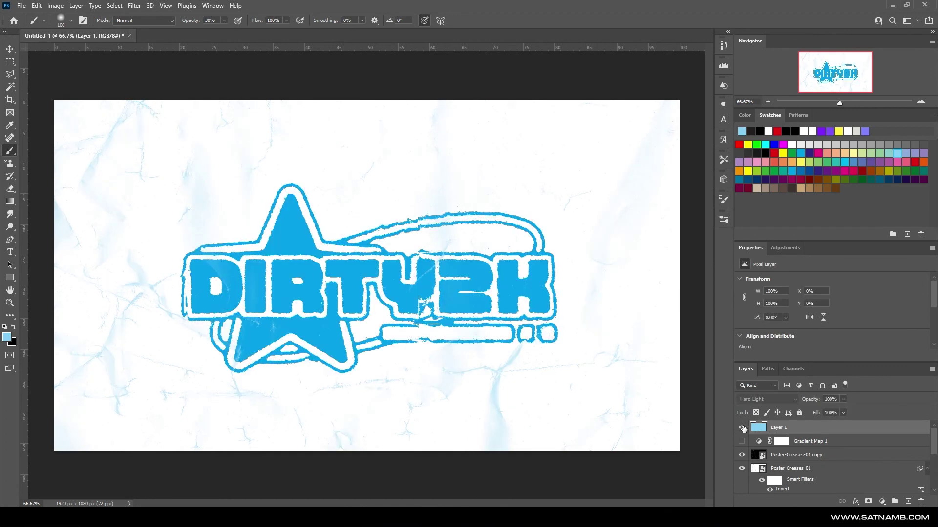